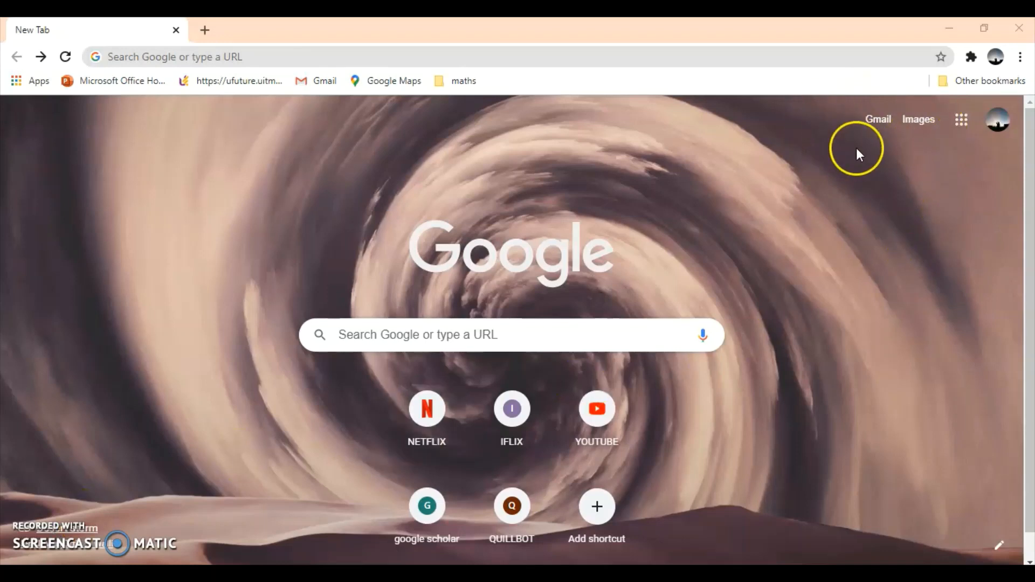
Step: Go to Google Sheets from the Google apps list and open the first recent untitled spreadsheet
left_click(961, 132)
scroll(924, 205, "down", 5)
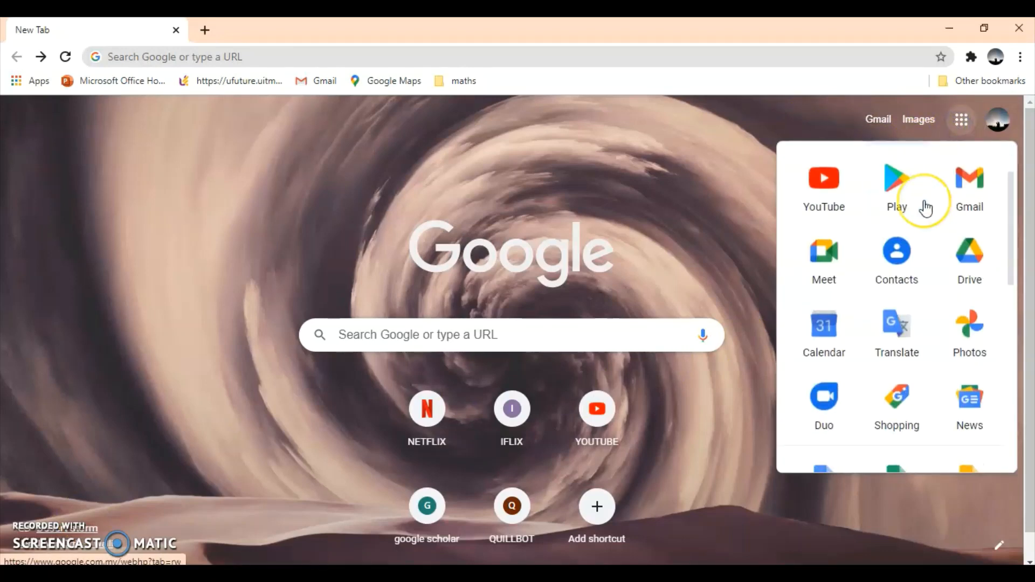
left_click(894, 259)
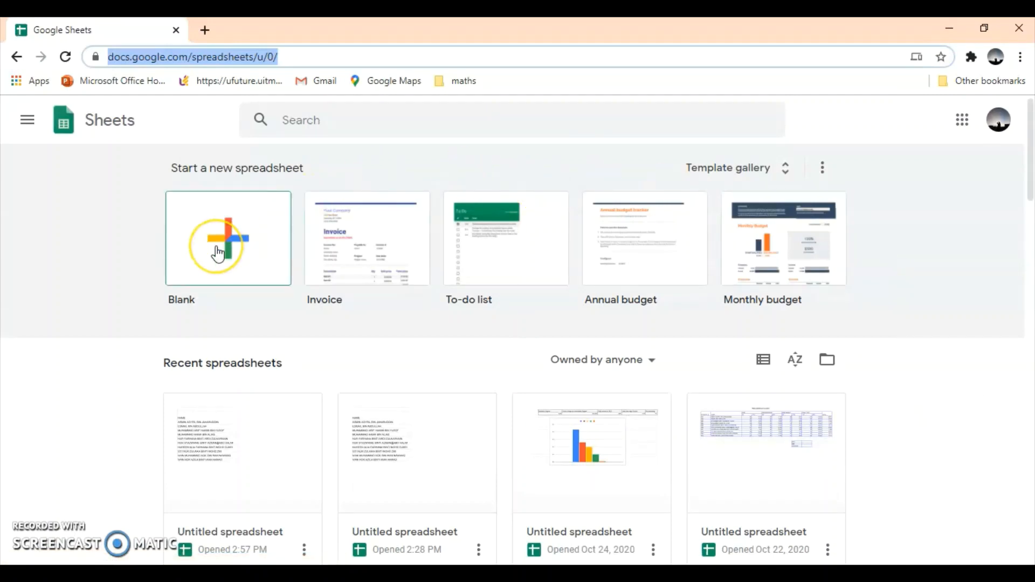
scroll(220, 250, "down", 1)
left_click(236, 335)
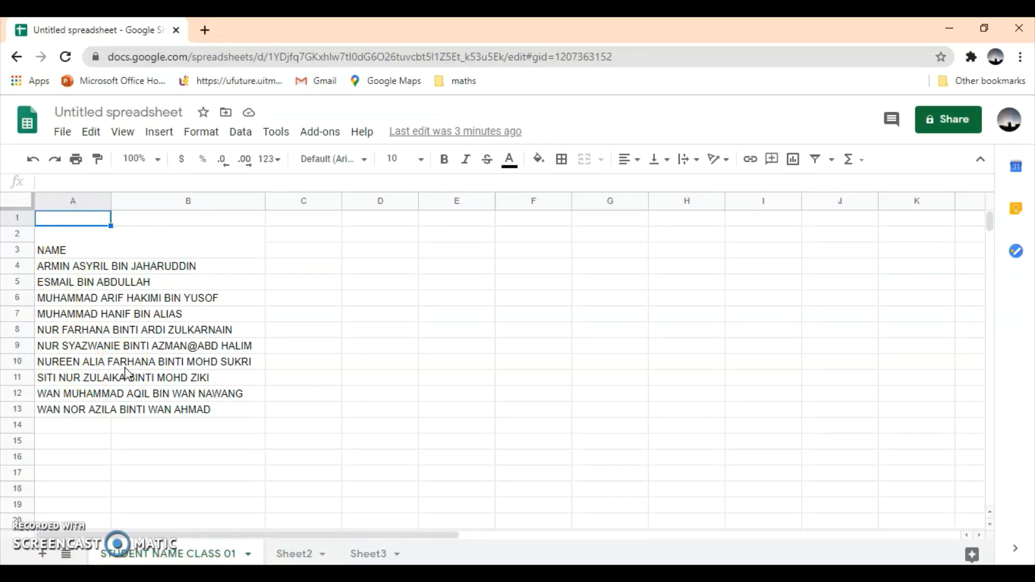
Step: Examine the class marks tables and the summary block on Sheet2, including the TOTAL column
left_click(290, 556)
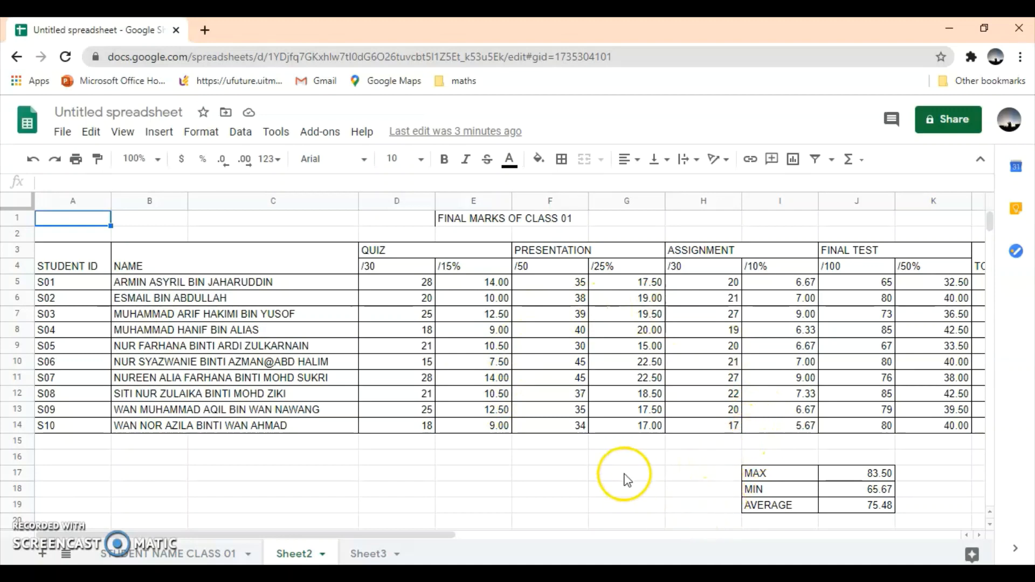
scroll(615, 458, "down", 5)
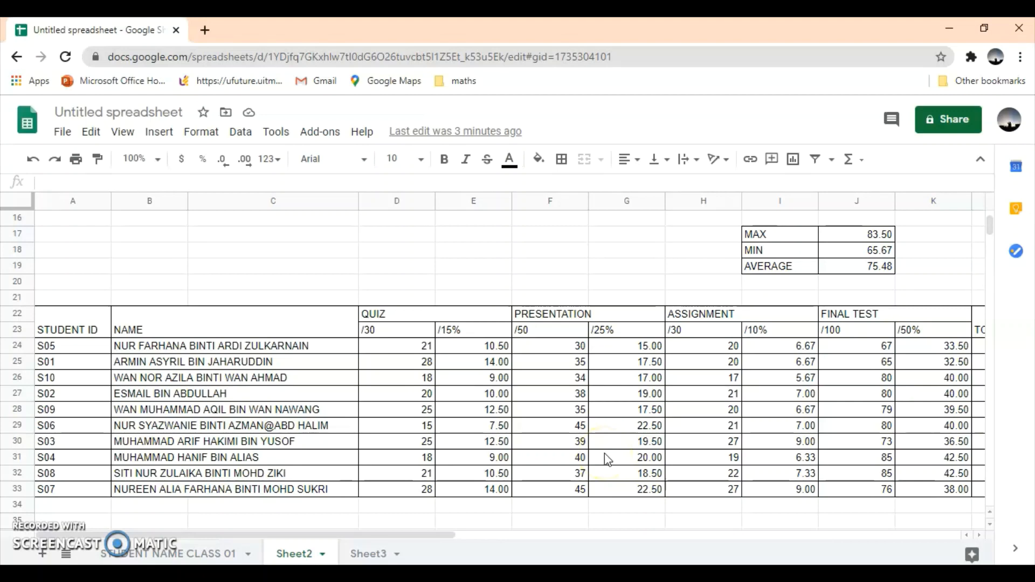
left_click_drag(416, 536, 477, 536)
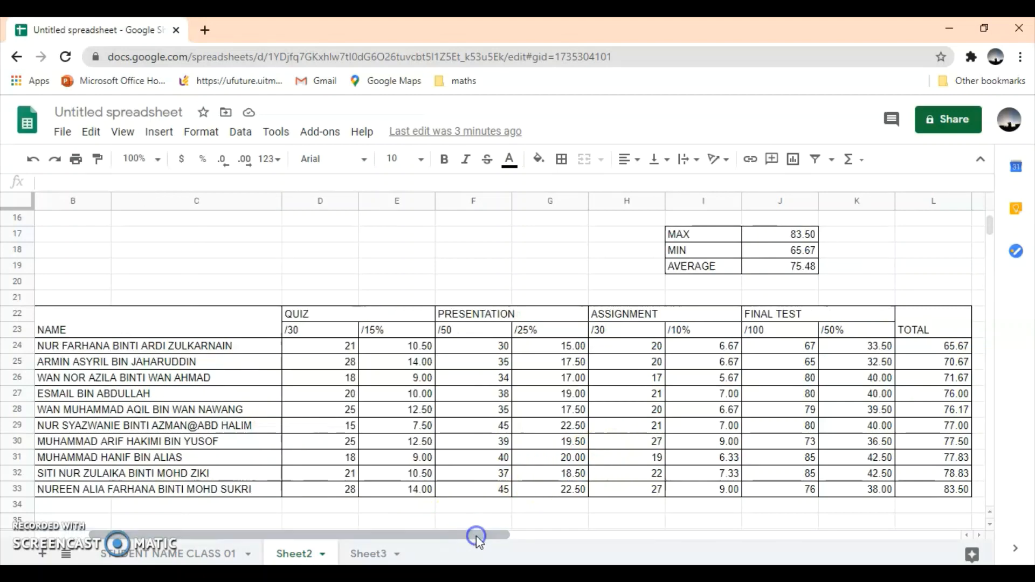
Step: Enter the title "FINAL MARKS OF CLASS 01" in cell E1 of Sheet3
left_click(378, 554)
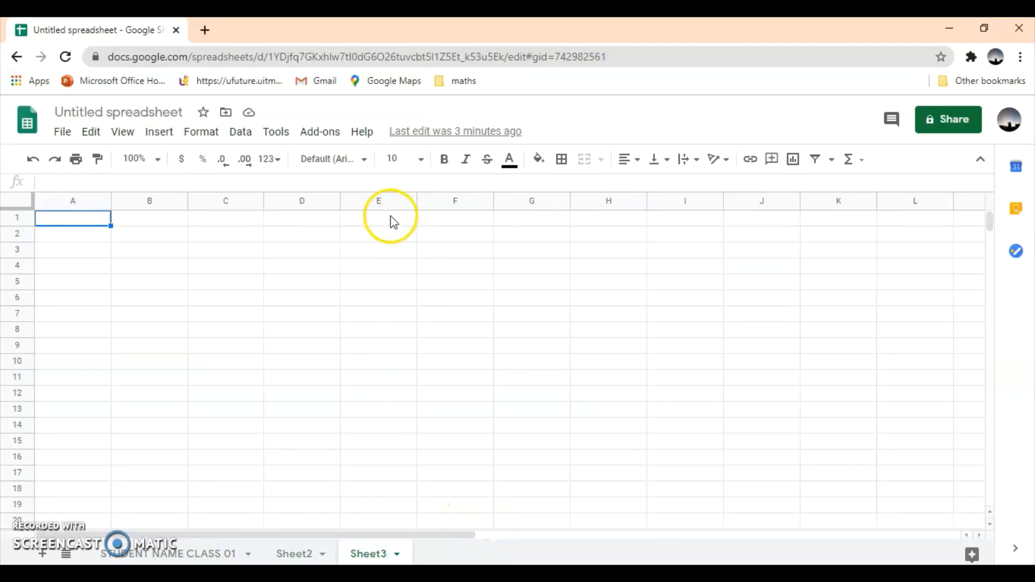
left_click(392, 219)
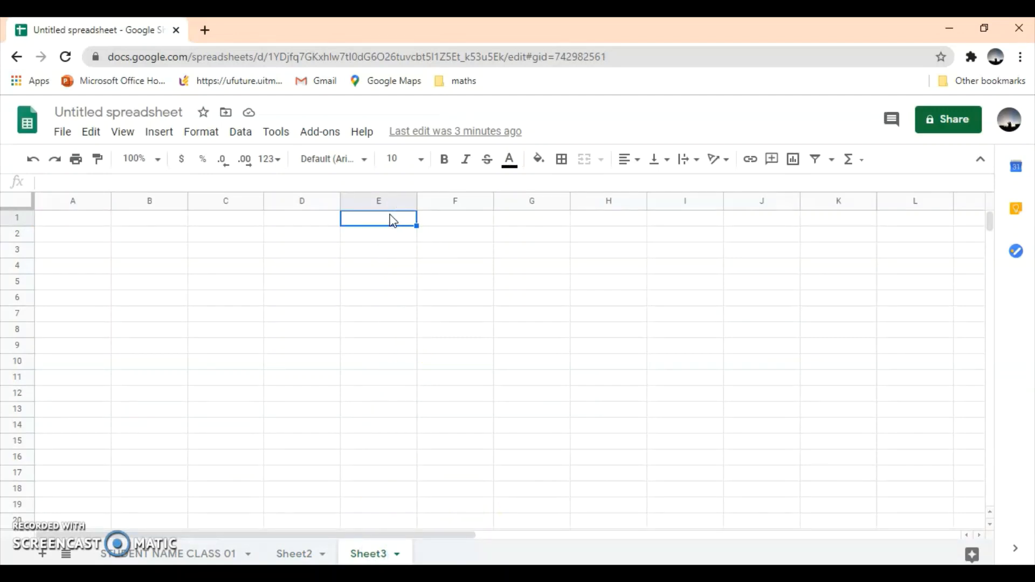
type("FINAL MARKS ")
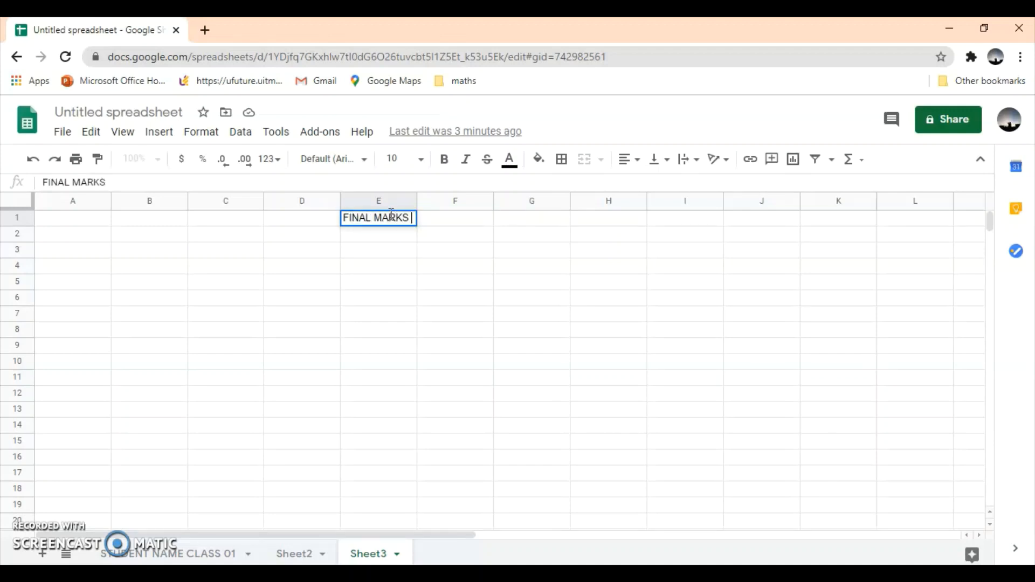
type("OF CLASS 0")
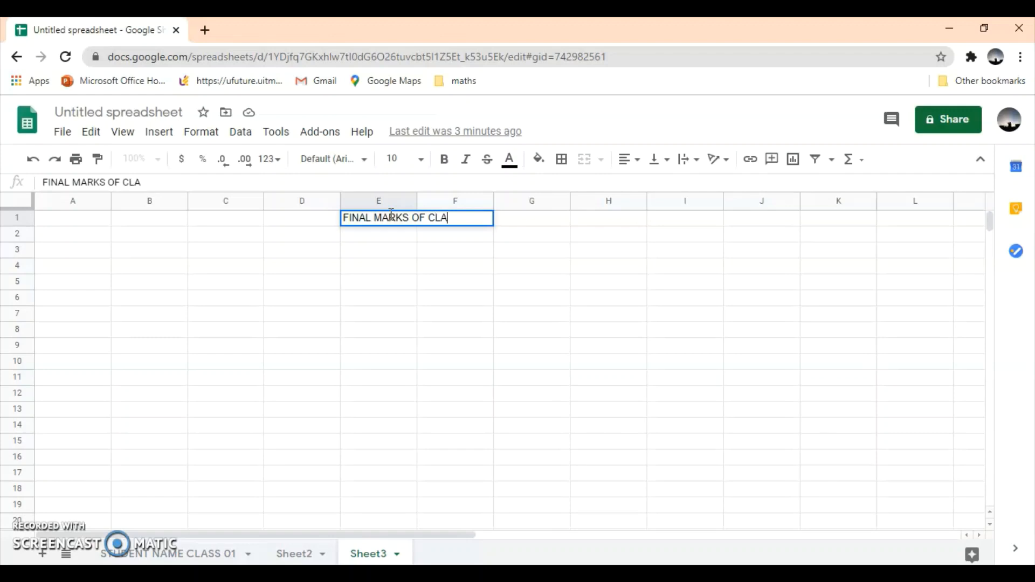
key("BackSpace")
type("01")
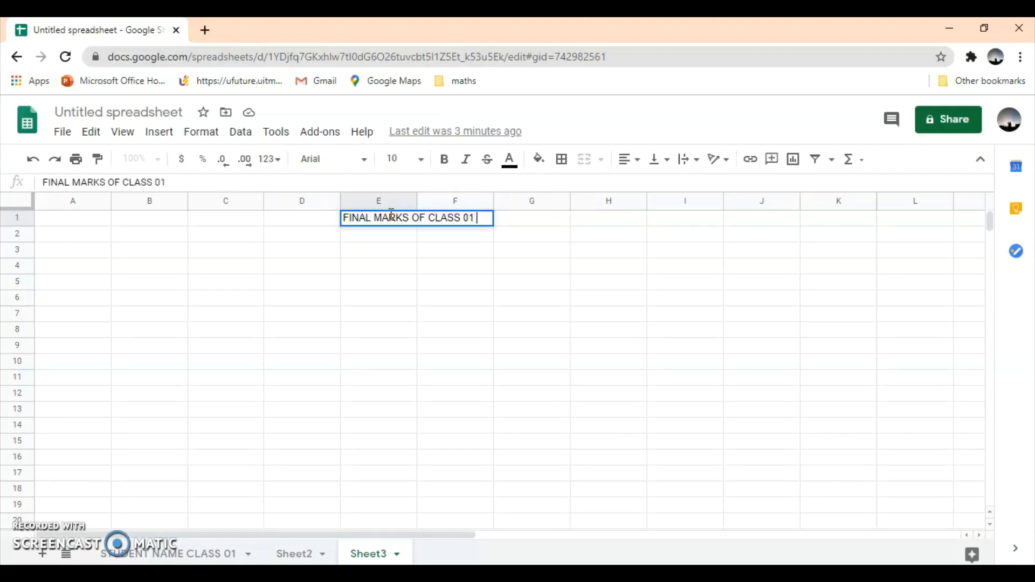
left_click(365, 250)
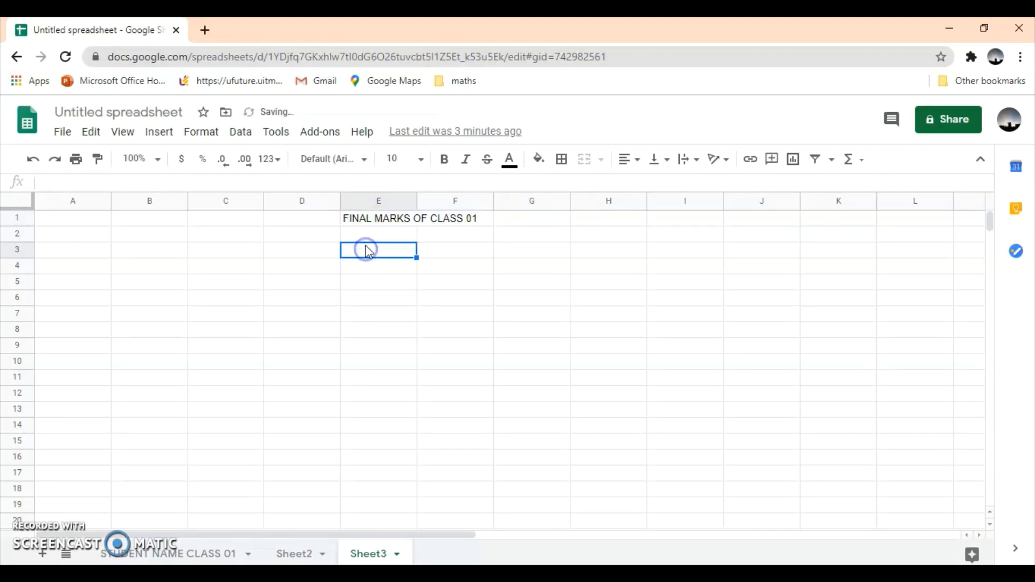
Step: Merge title cells E1:F1 horizontally and make the title bold
left_click_drag(365, 226, 455, 231)
left_click(202, 132)
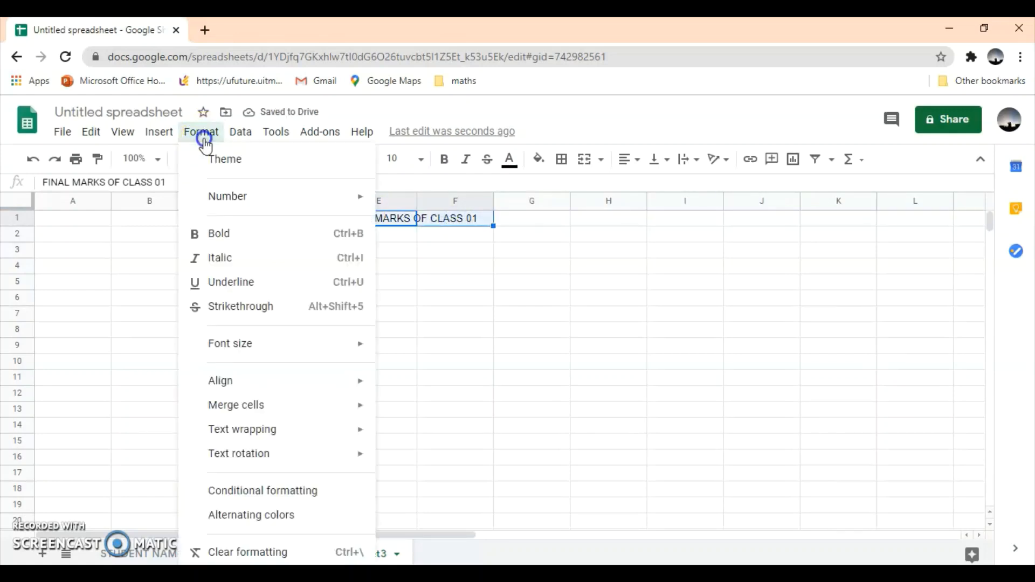
mouse_move(220, 415)
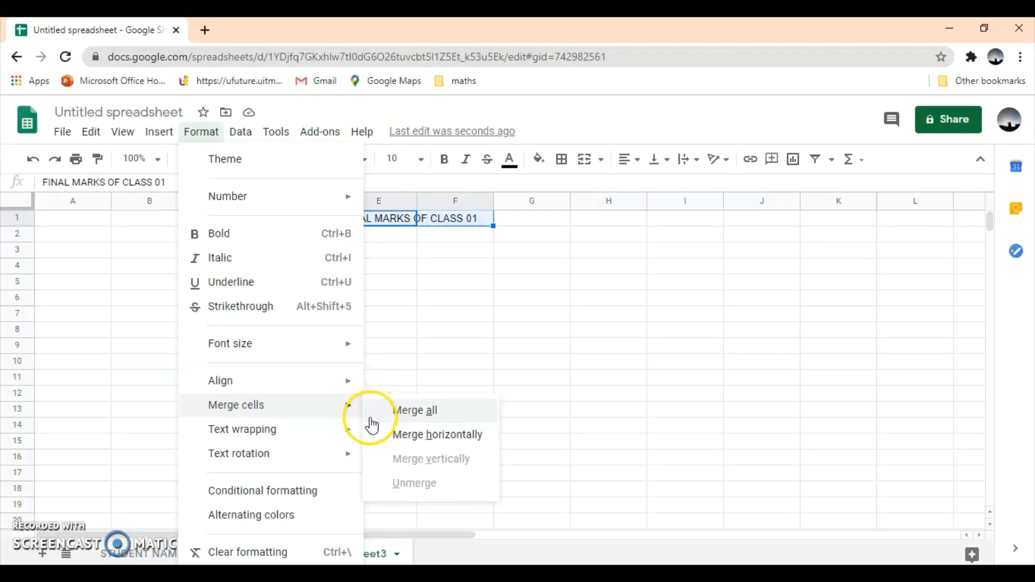
left_click(390, 436)
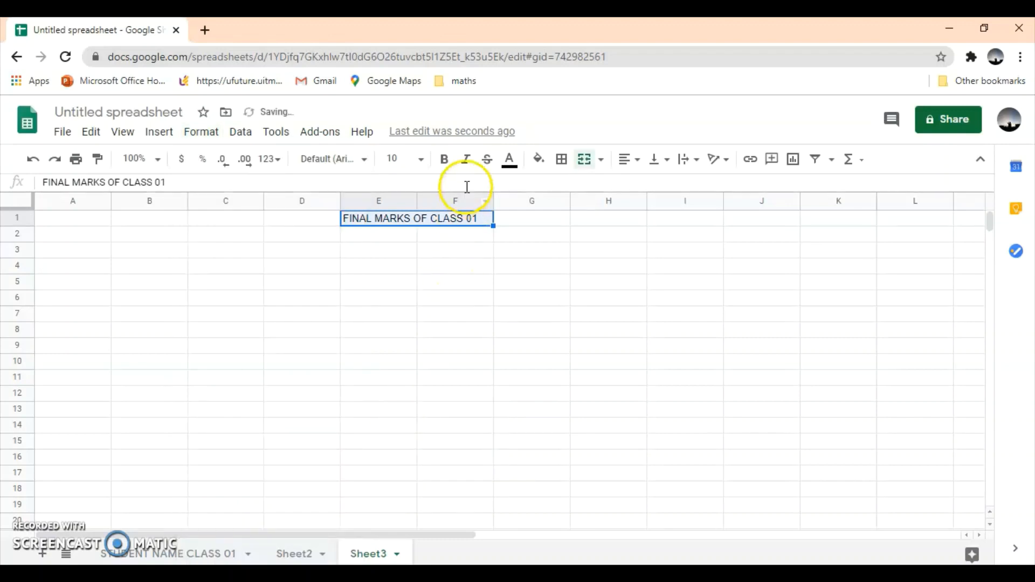
left_click(445, 162)
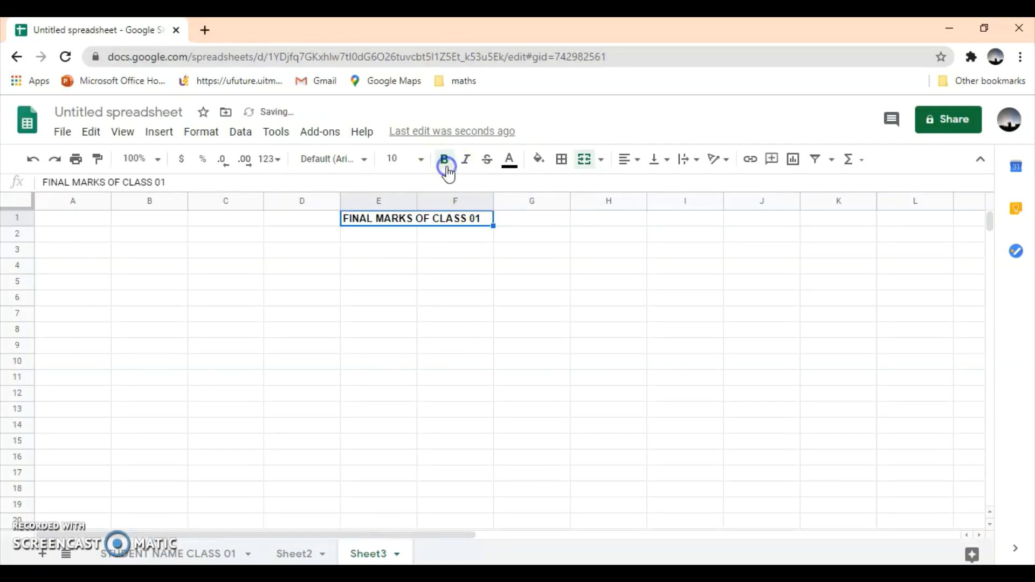
Step: Enter the column headers STUDENT ID in A3 and NAME in B3
left_click(96, 249)
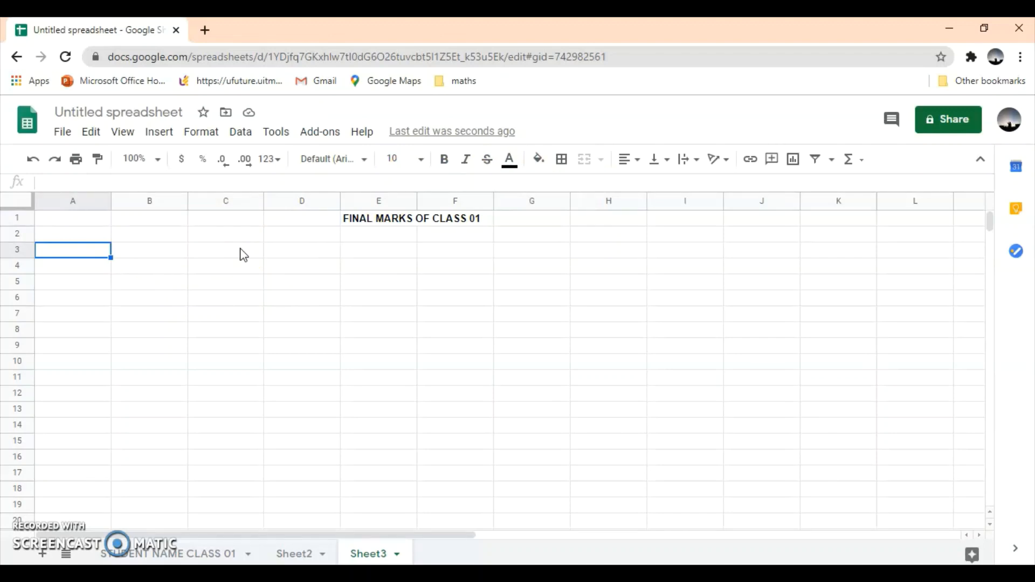
type("STUDENT I")
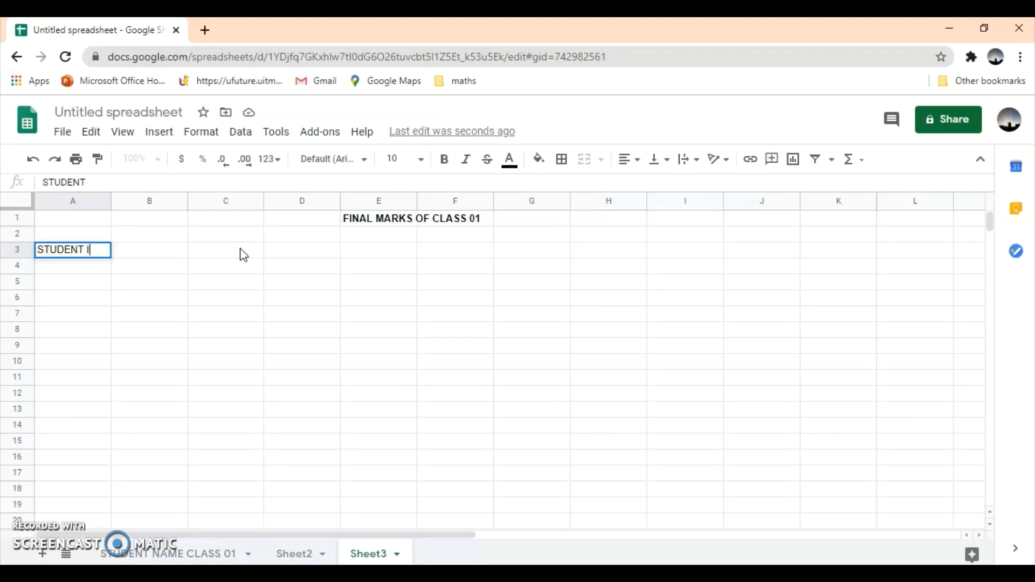
type("D")
key("Tab")
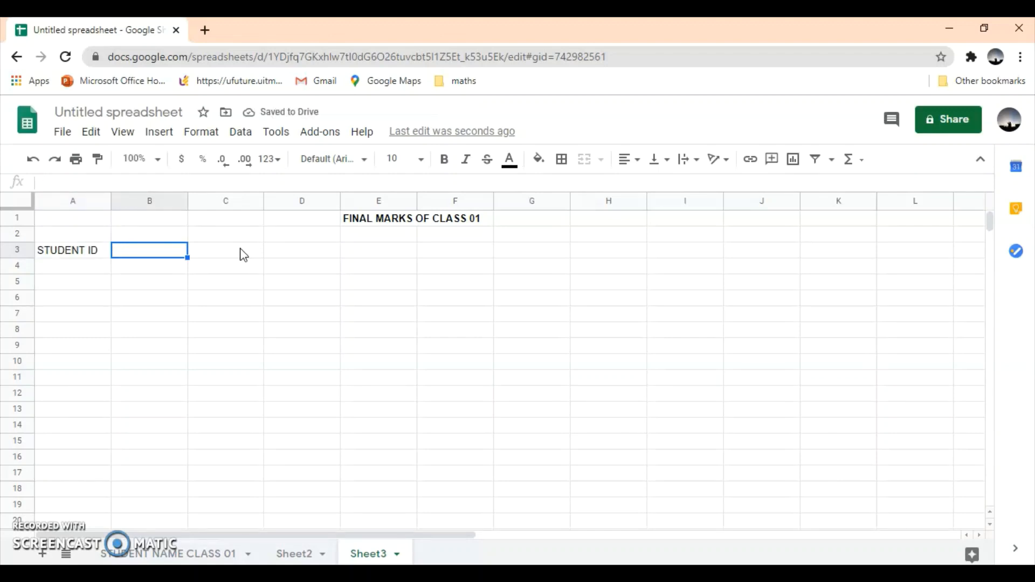
type("NAME")
key("Tab")
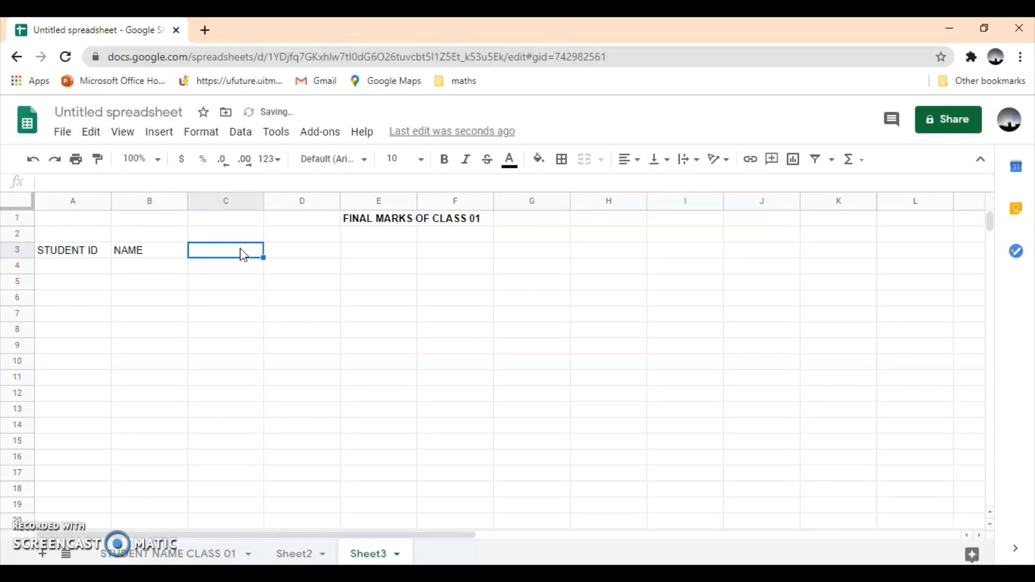
Step: Add the headers QUIZ in D3 and PRESENTATION in F3, leaving C3 and E3 empty
key("Tab")
type("QUIZ")
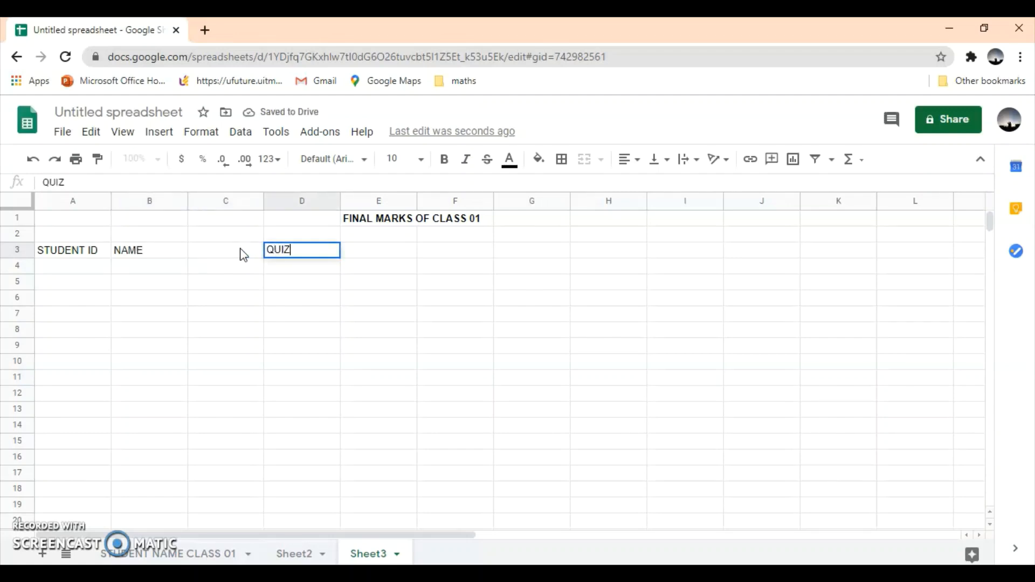
key("Tab")
key("Tab")
type("PR")
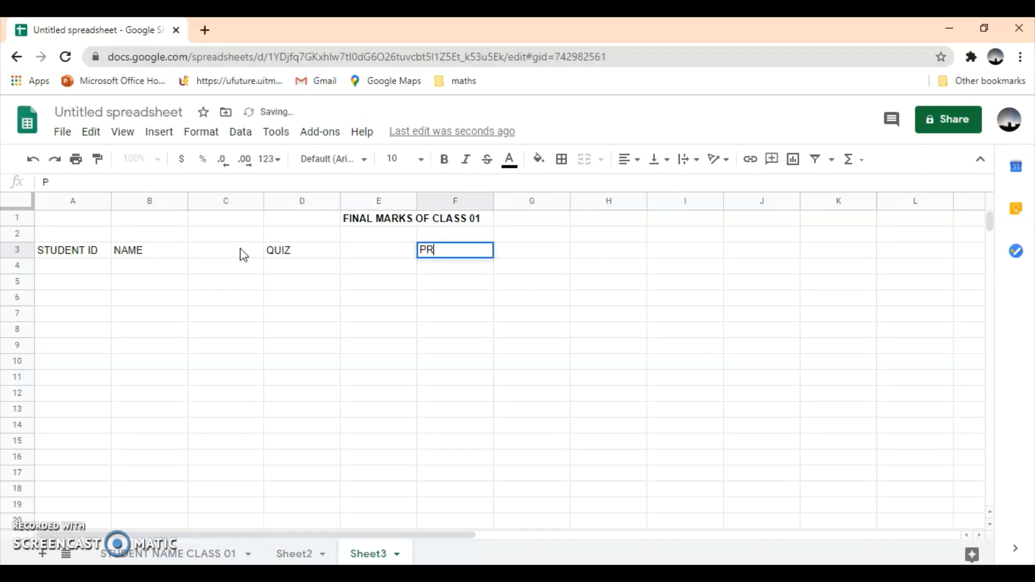
type("ESENTATION")
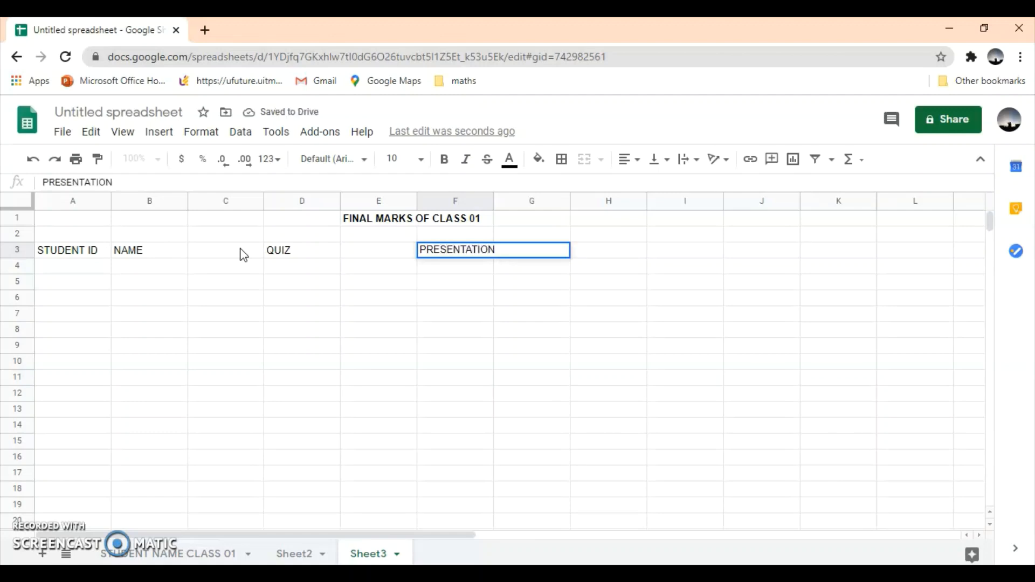
Step: Complete the header row with ASSIGNMENT in H3, FINAL TEST in J3 and TOTAL in L3
key("Tab")
key("Tab")
type("ASSI")
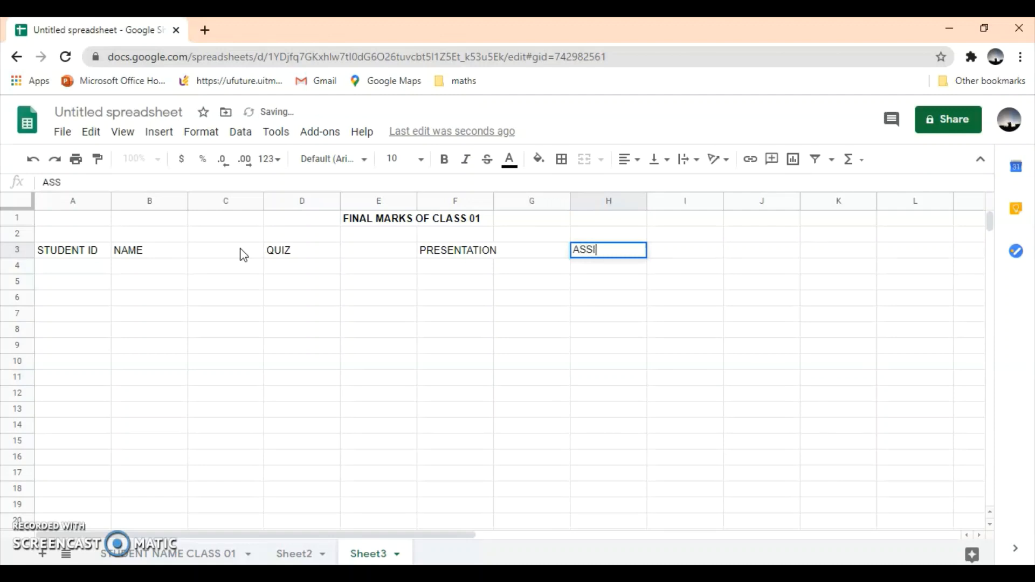
type("GNMENT")
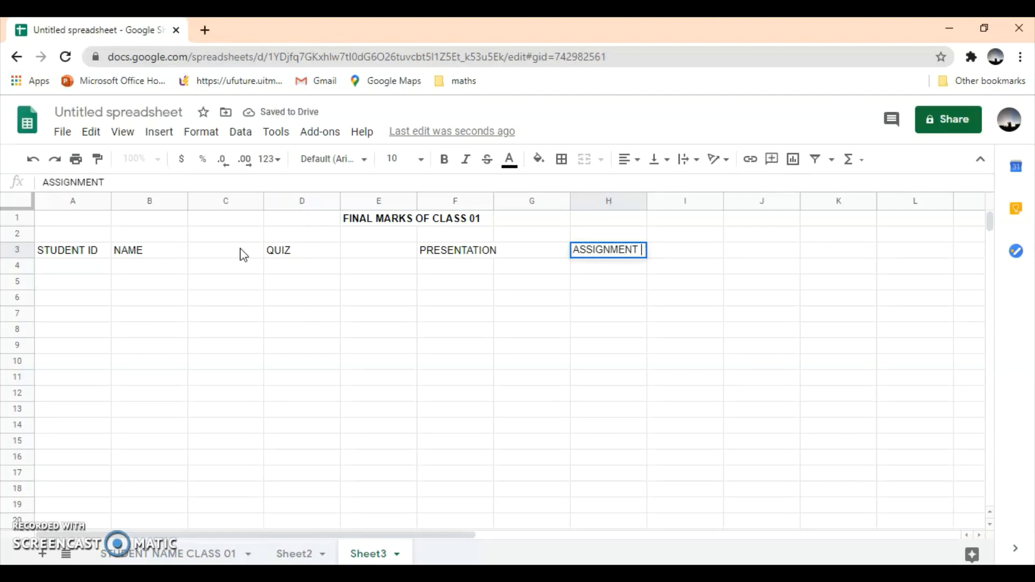
key("Tab")
key("Tab")
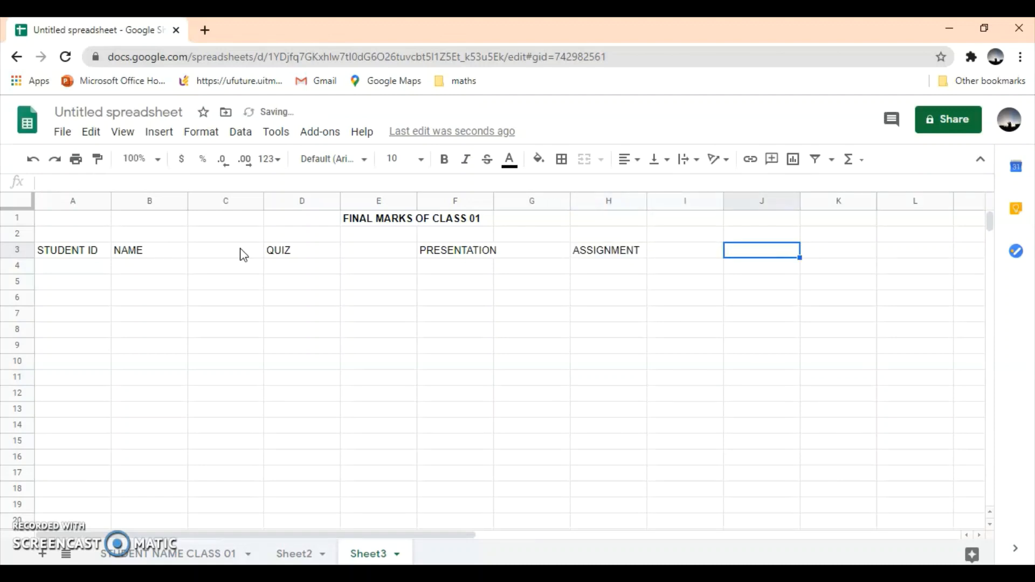
type("FINAL TEST")
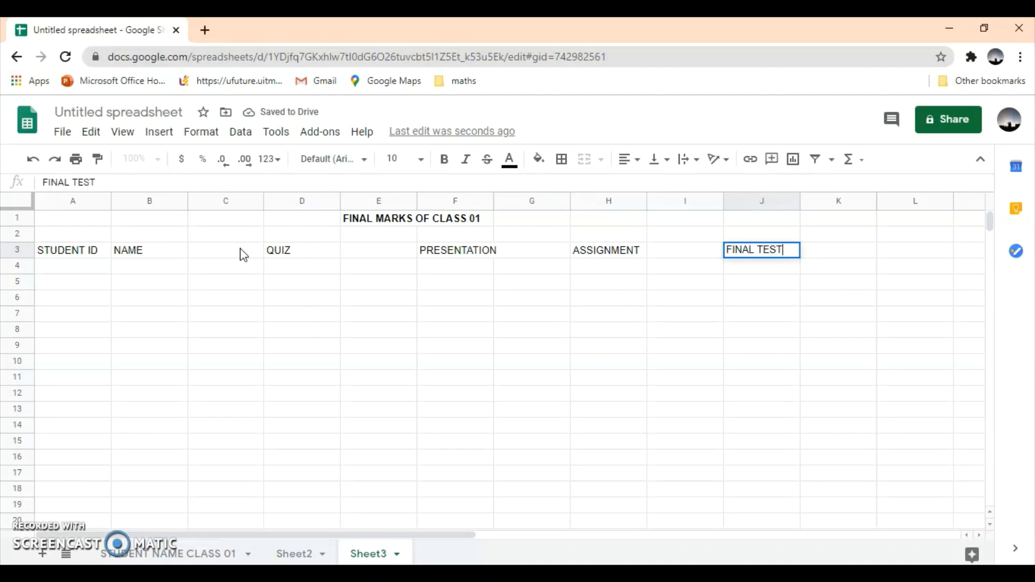
key("Tab")
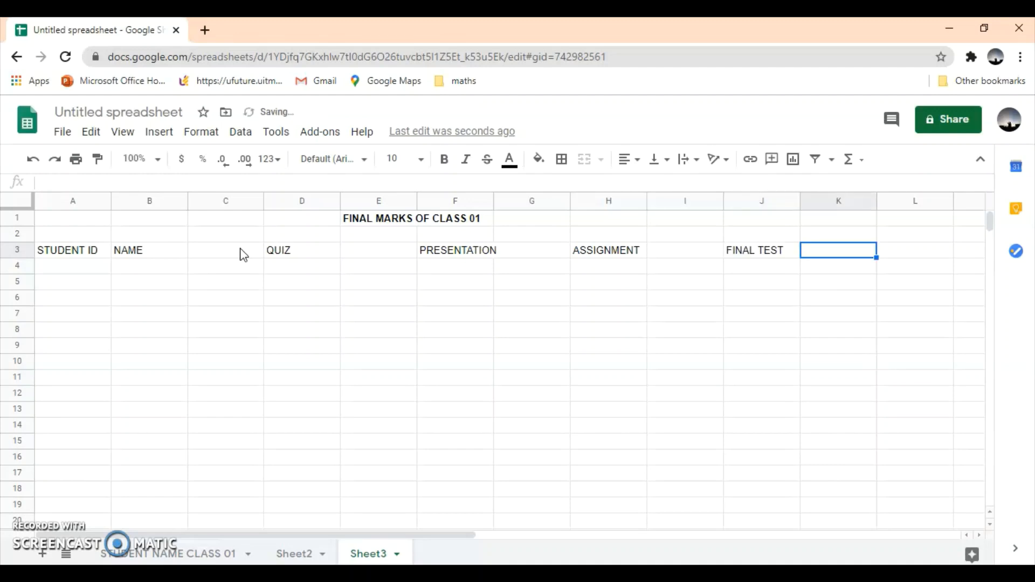
key("Tab")
type("TOTAL")
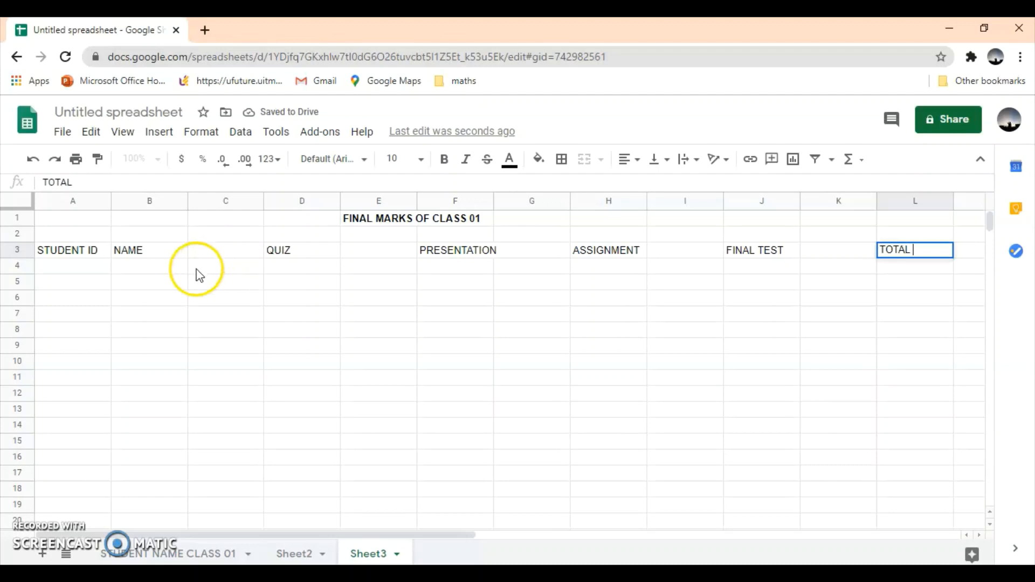
Step: Enter the first two student IDs, S01 in A5 and S02 in A6
left_click(74, 285)
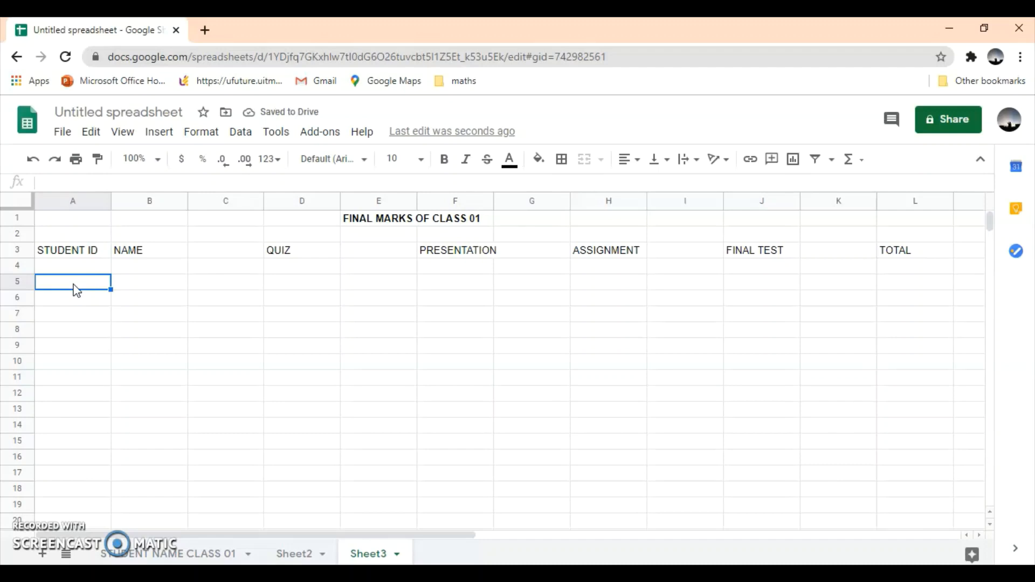
type("S01")
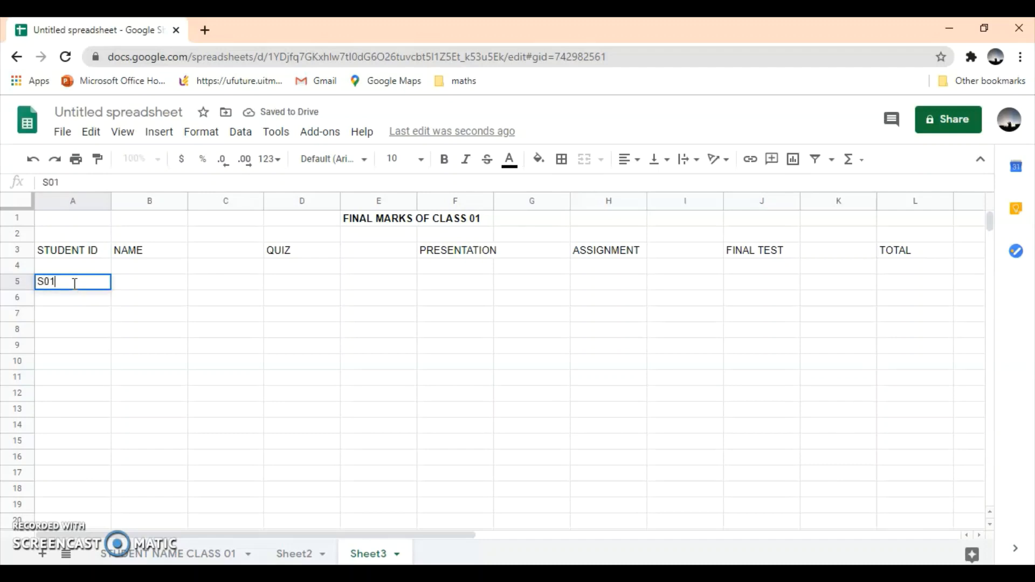
key("Return")
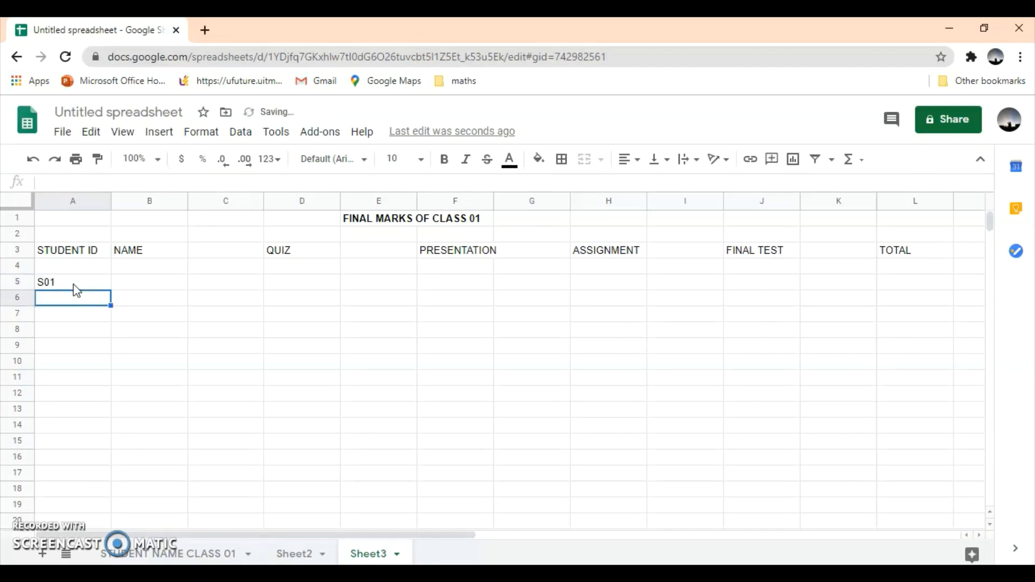
type("S02")
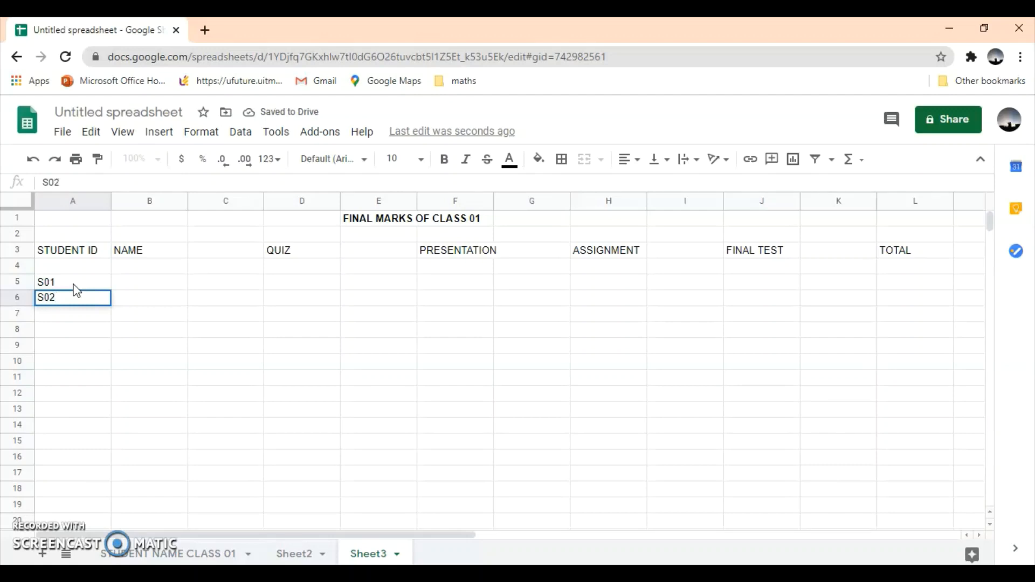
key("Return")
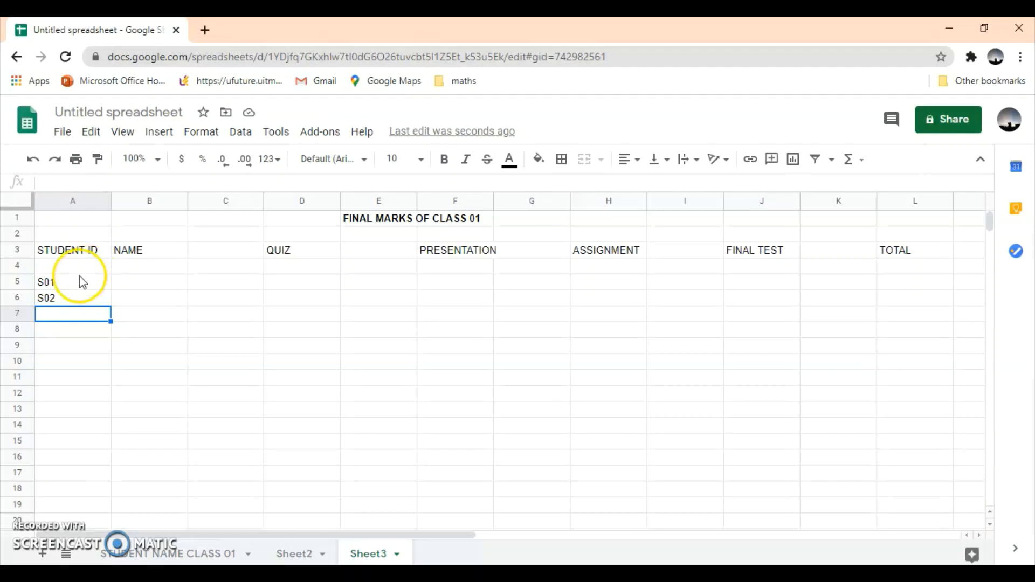
Step: Extend the student ID series from A5:A6 down to S10 in A14
left_click_drag(40, 282, 68, 301)
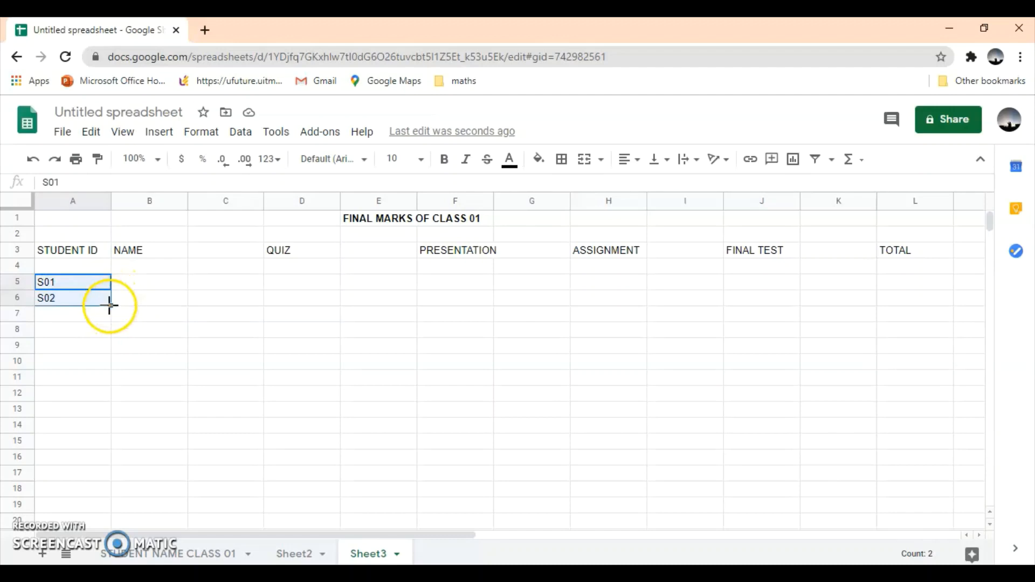
left_click_drag(109, 305, 98, 425)
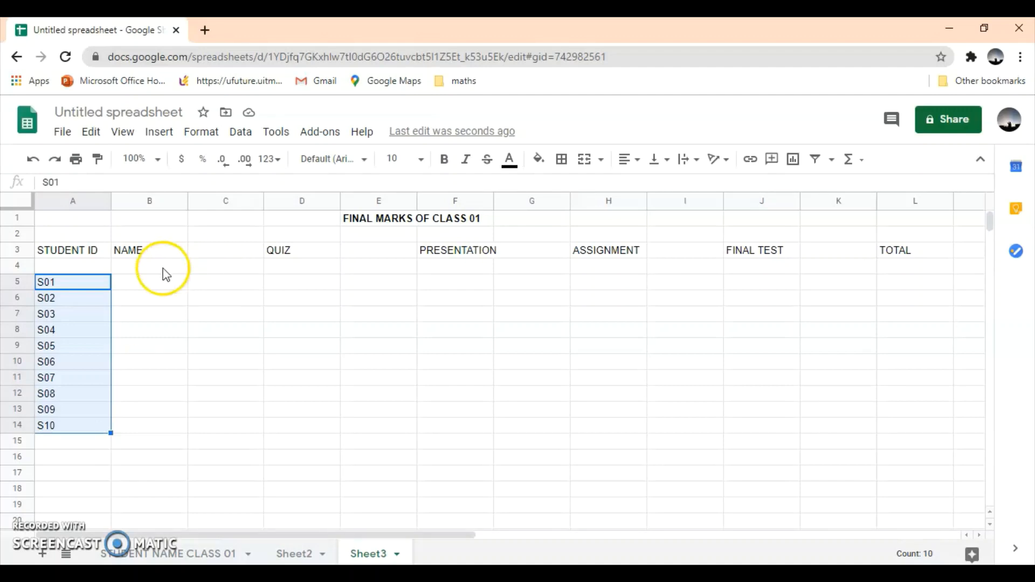
Step: Merge B5:C14 horizontally so each student row has one wide name cell
left_click(161, 284)
left_click_drag(139, 285, 231, 424)
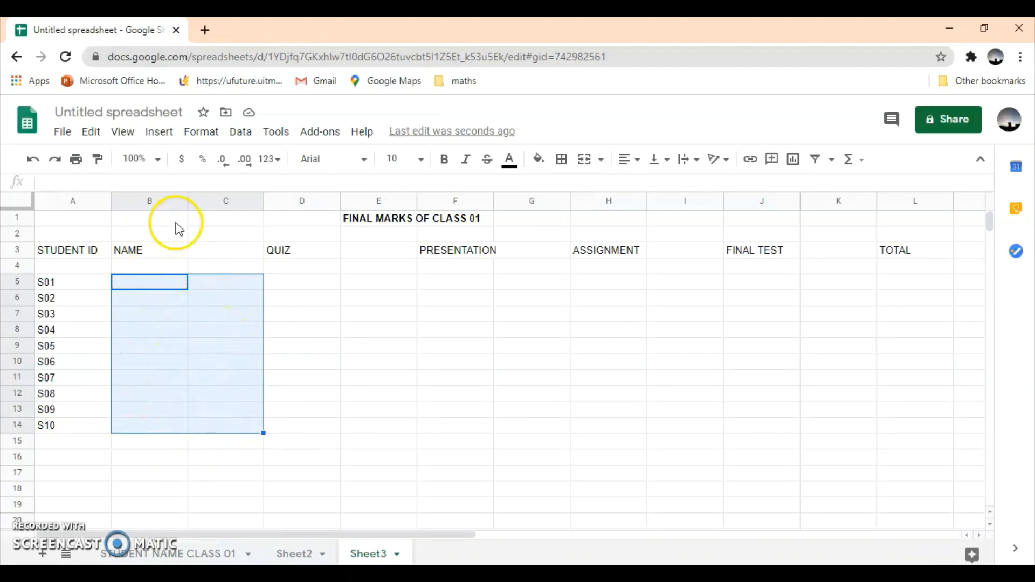
left_click(208, 134)
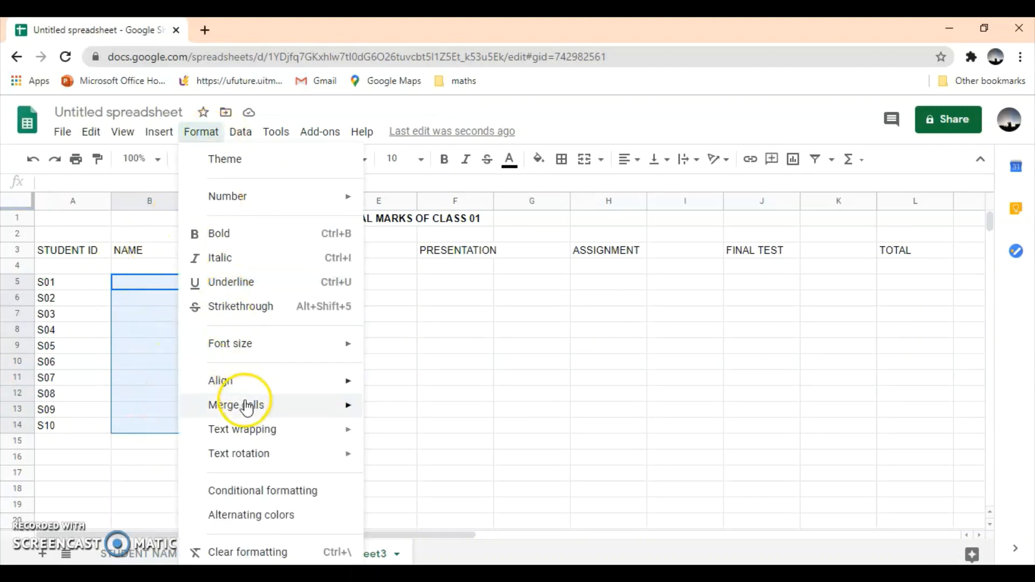
mouse_move(248, 410)
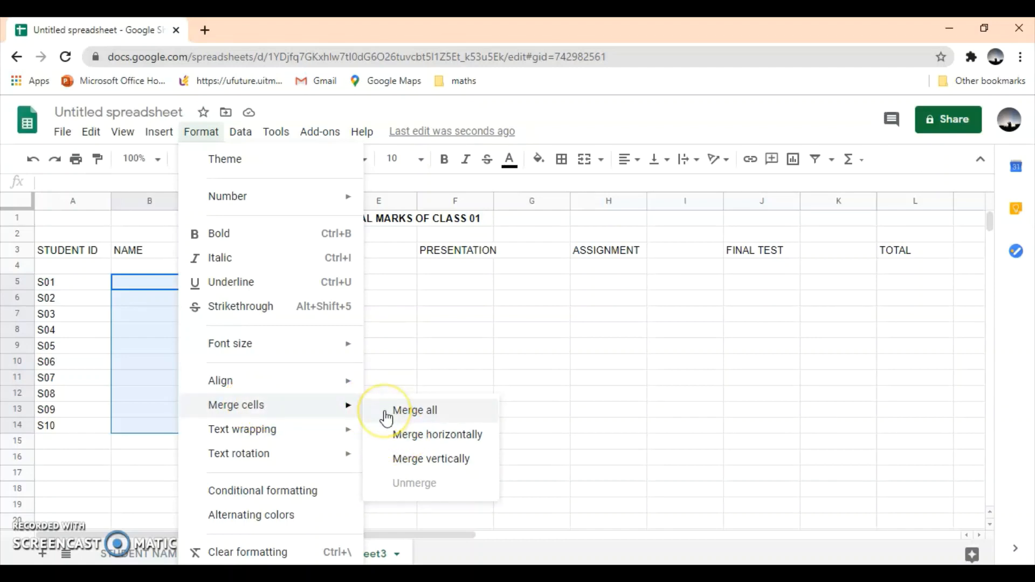
left_click(386, 441)
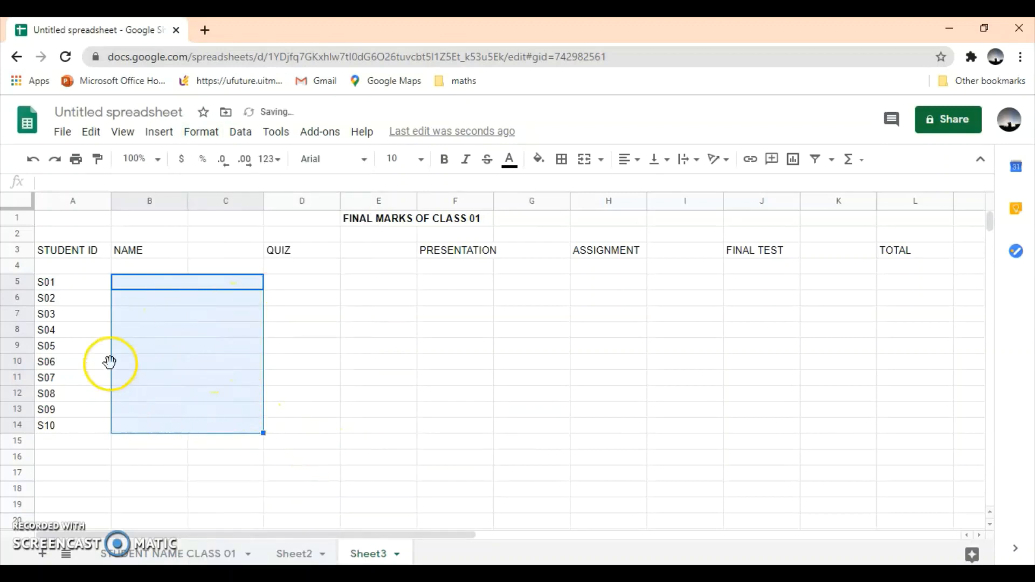
Step: Merge B3:C4 into a single cell for the NAME header
left_click(135, 252)
left_click_drag(135, 256, 206, 266)
left_click(200, 138)
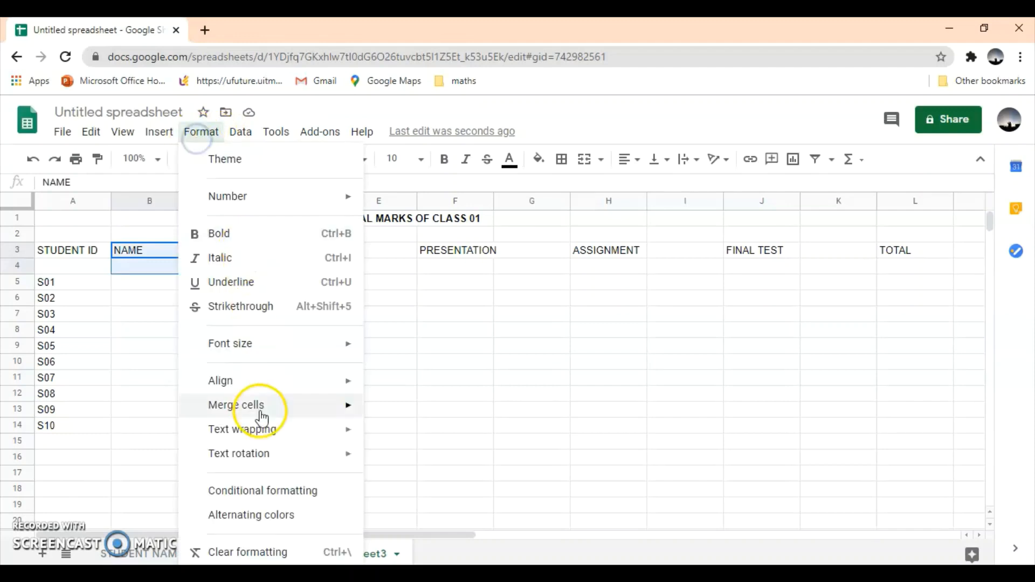
mouse_move(259, 405)
left_click(419, 413)
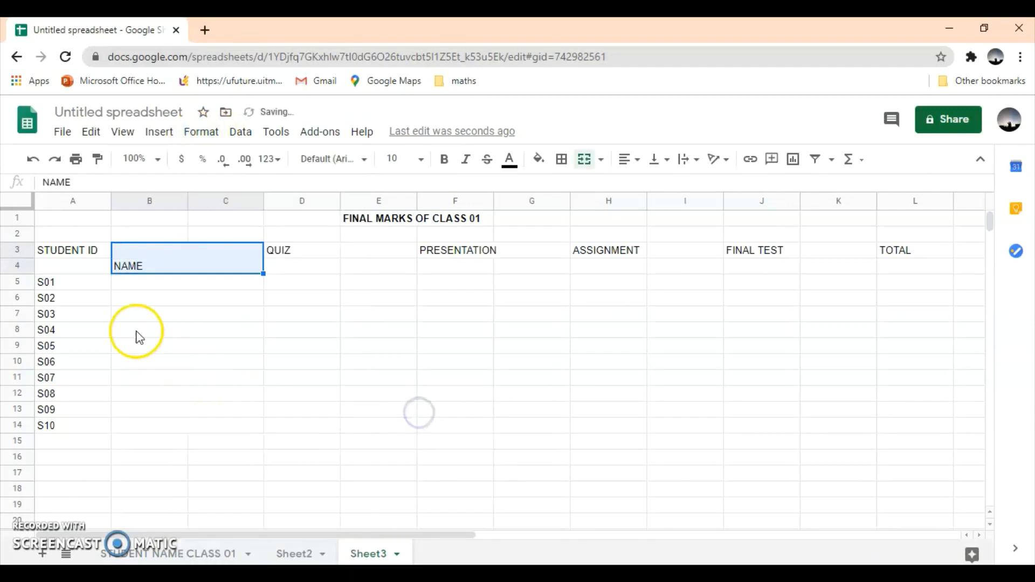
Step: Merge A3:A4 into a single cell for the STUDENT ID header
left_click_drag(80, 258, 76, 264)
left_click(183, 141)
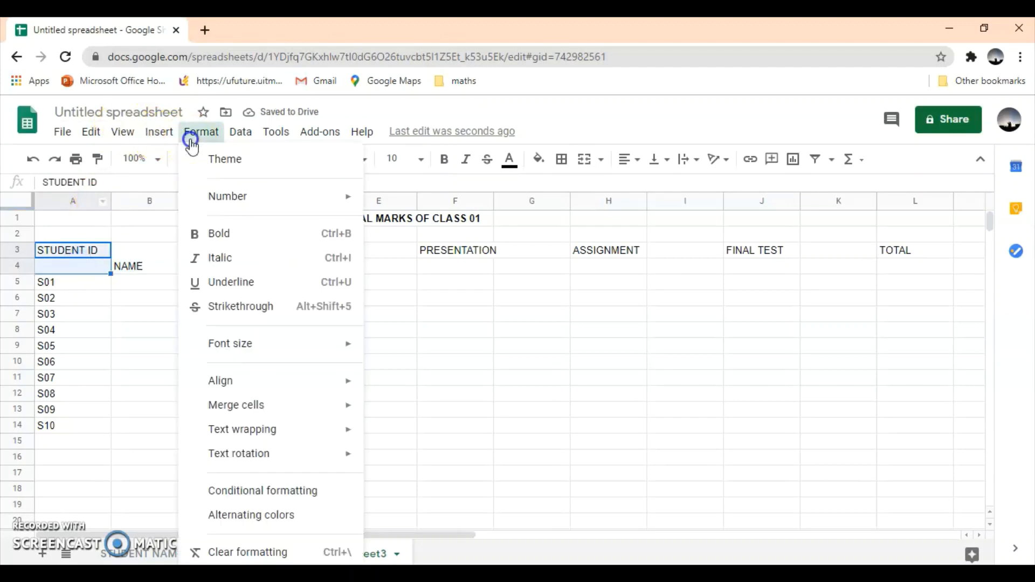
mouse_move(241, 399)
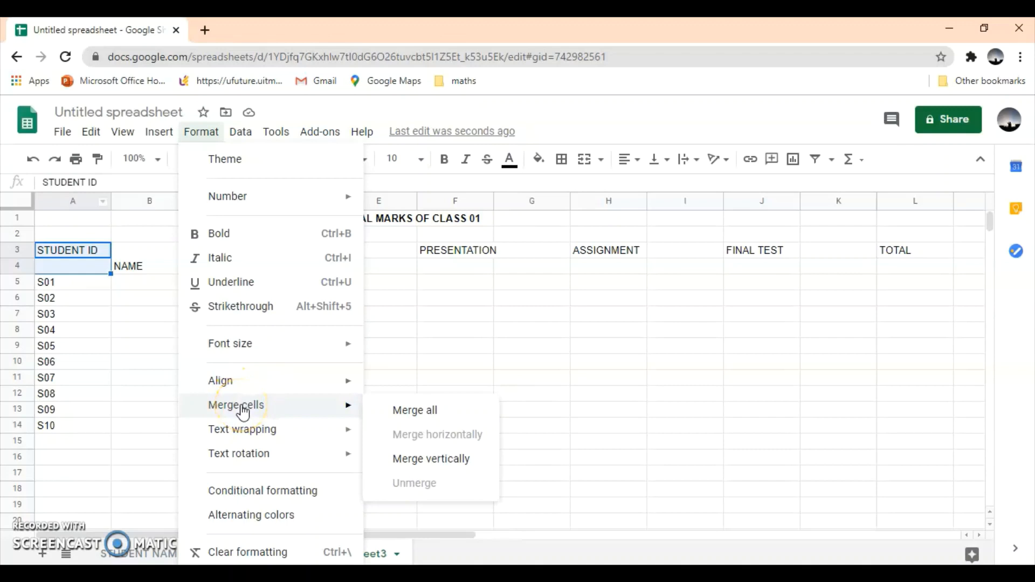
left_click(383, 408)
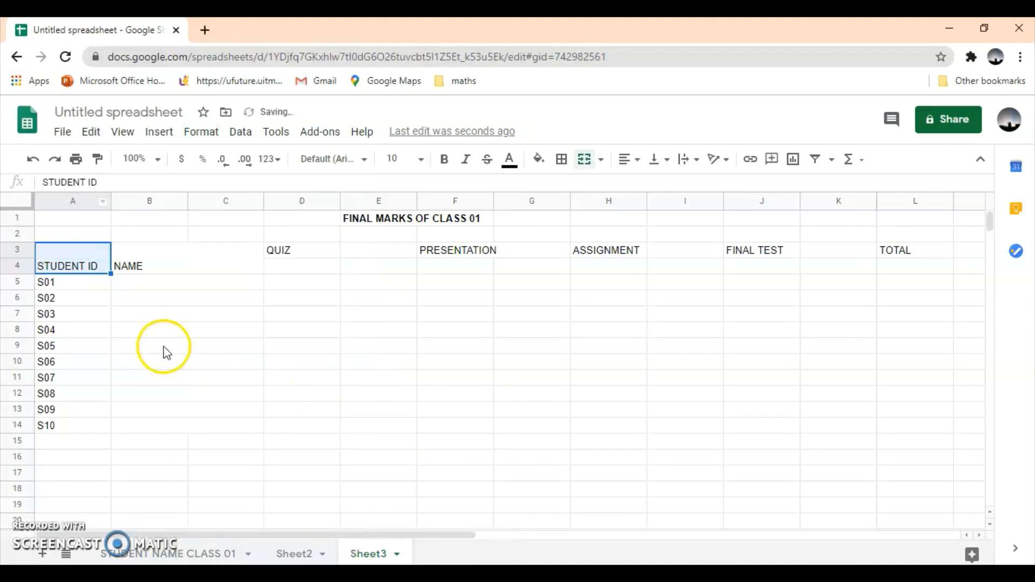
Step: Copy the ten student names in rows 4 to 13 of the STUDENT NAME CLASS 01 sheet
left_click(160, 282)
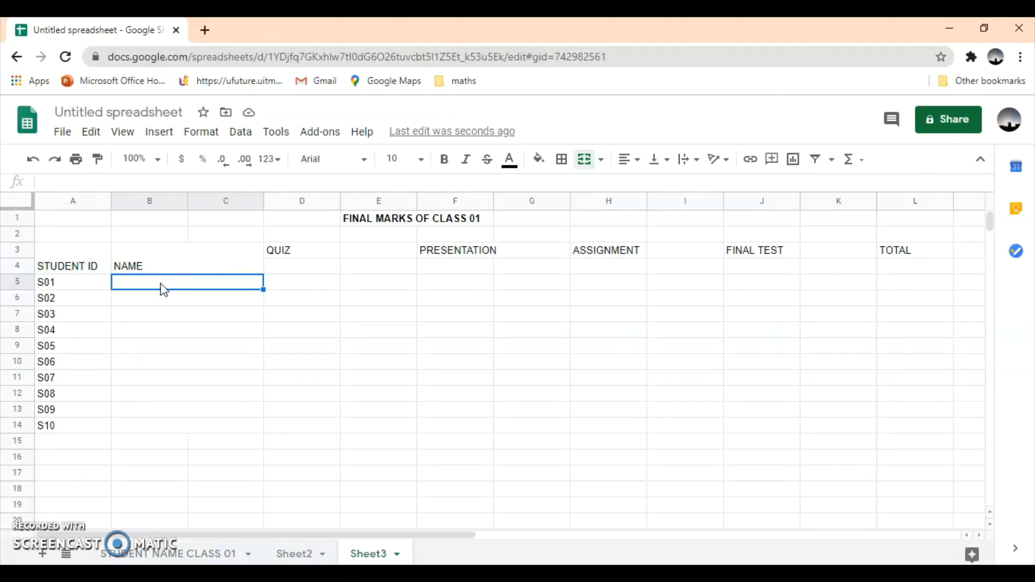
left_click(173, 555)
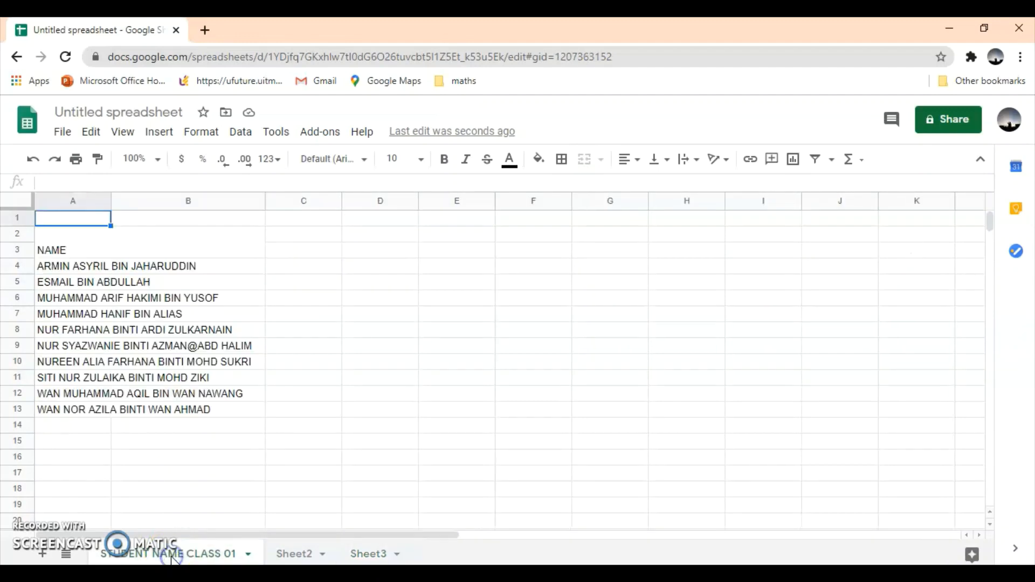
left_click_drag(166, 267, 167, 415)
right_click(165, 414)
left_click(203, 178)
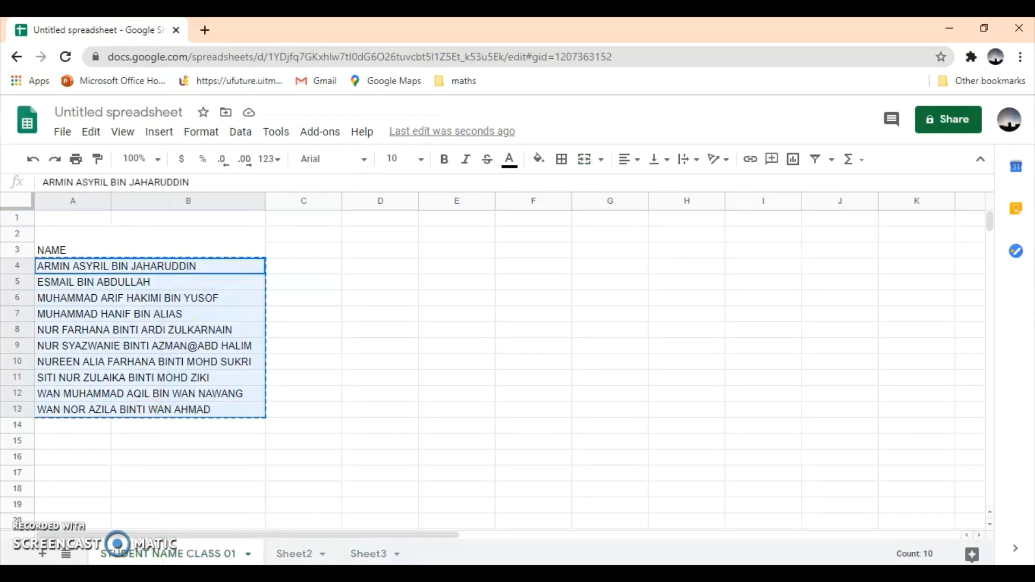
Step: Paste the copied names into B5:C14 on Sheet3 and widen column C until the full names fit
left_click(357, 555)
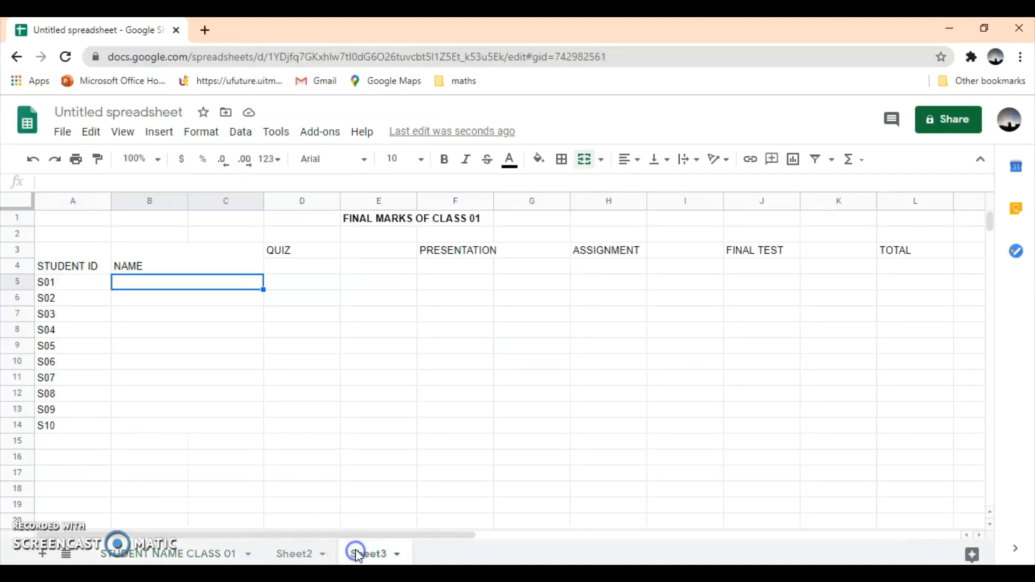
left_click(164, 281)
left_click_drag(164, 281, 168, 432)
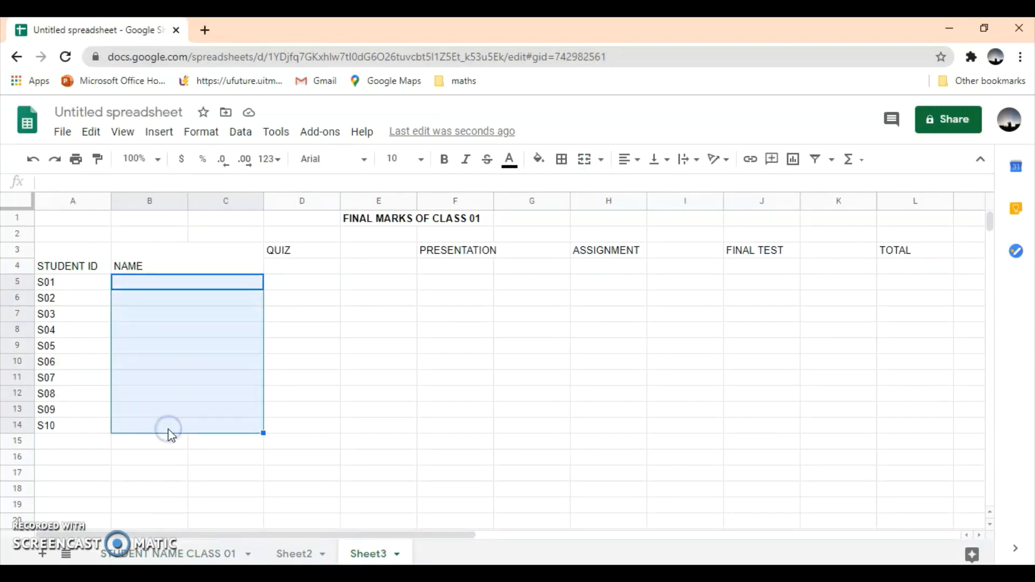
key("ctrl+v")
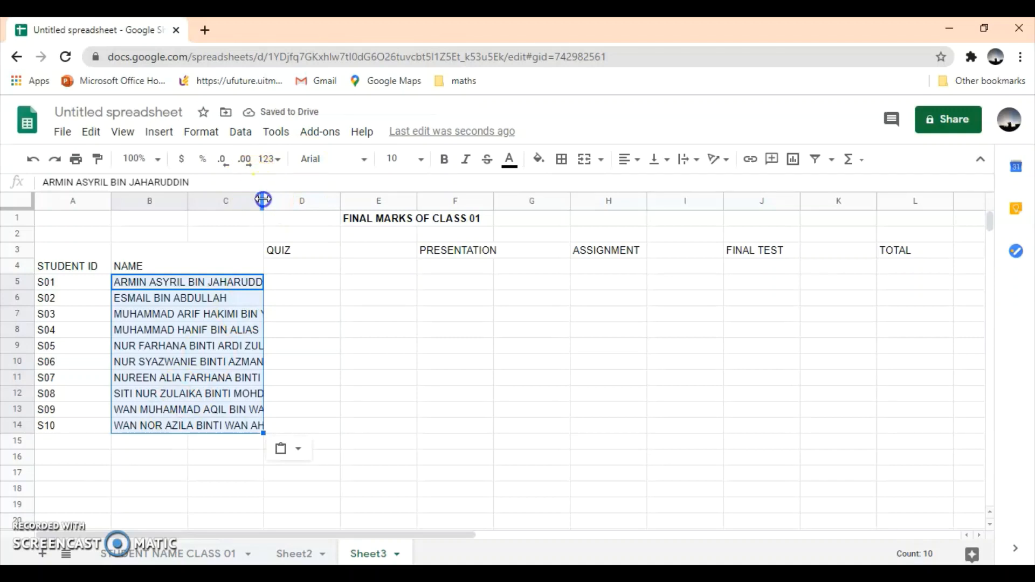
left_click_drag(263, 200, 338, 199)
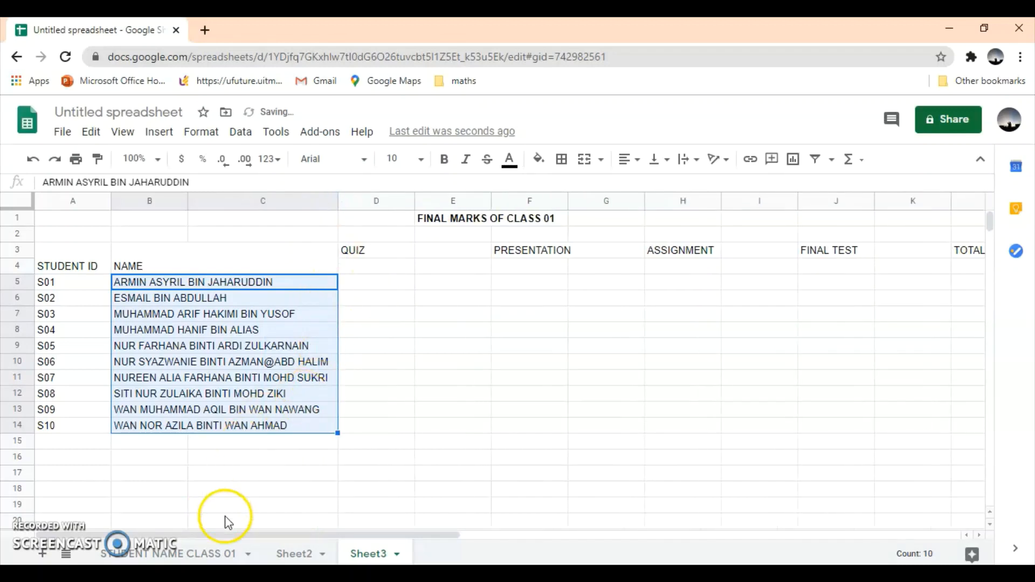
Step: Enter the maximum marks in row 4: /30 in D4, /50 in F4, /30 in H4 and /100 in J4
left_click_drag(231, 535, 323, 532)
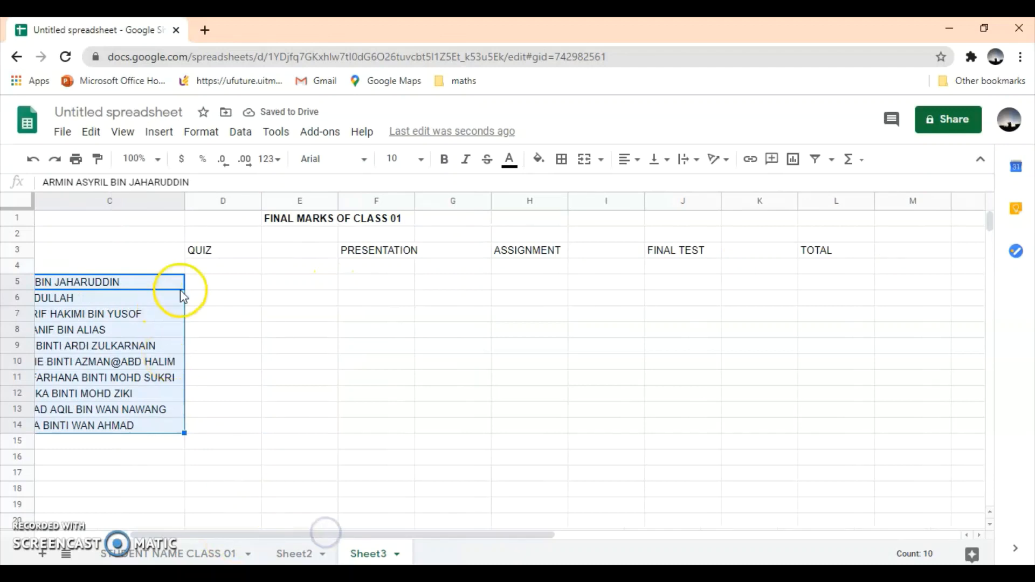
left_click(206, 269)
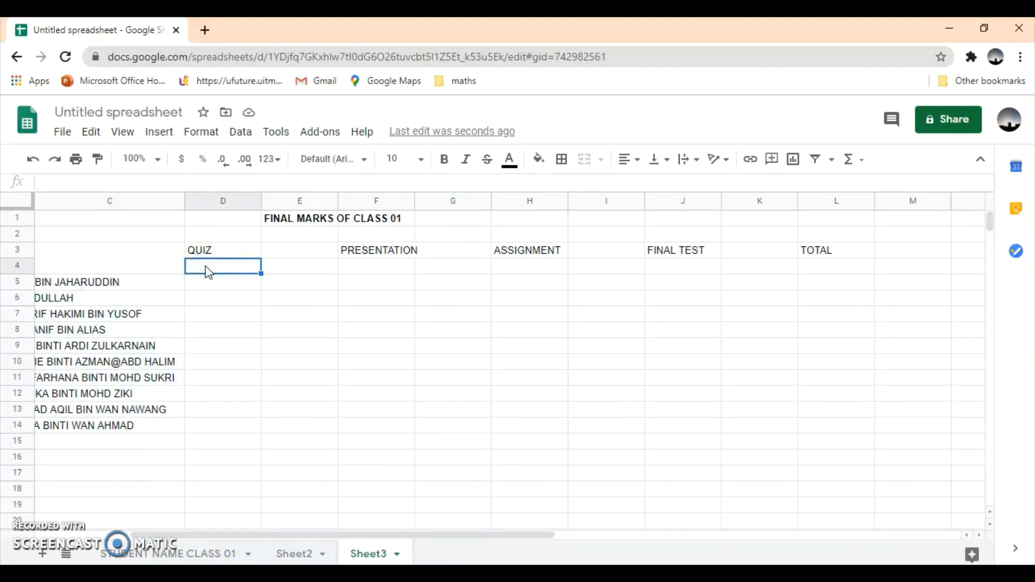
type("/30")
left_click(390, 271)
type("/50")
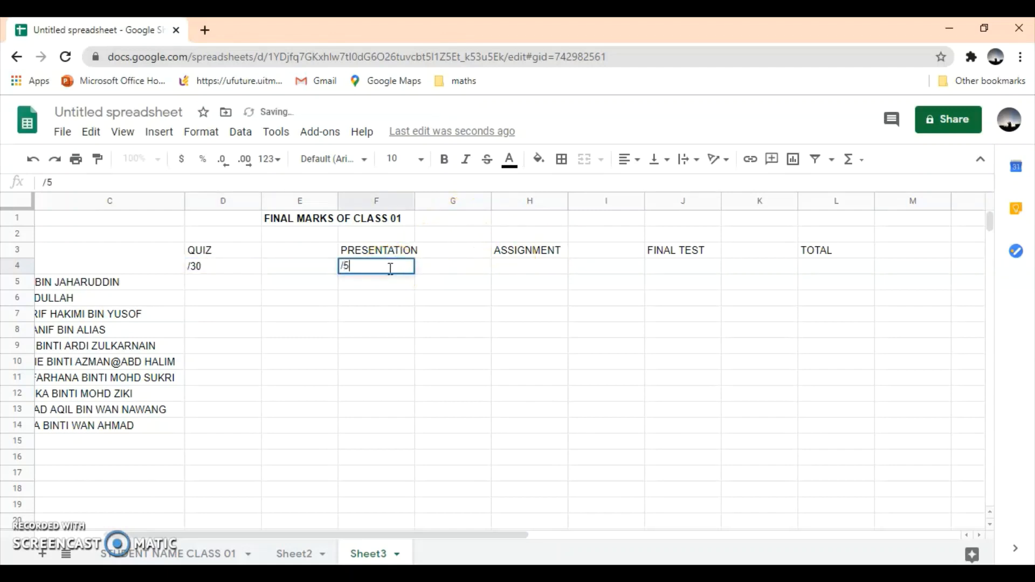
left_click(528, 270)
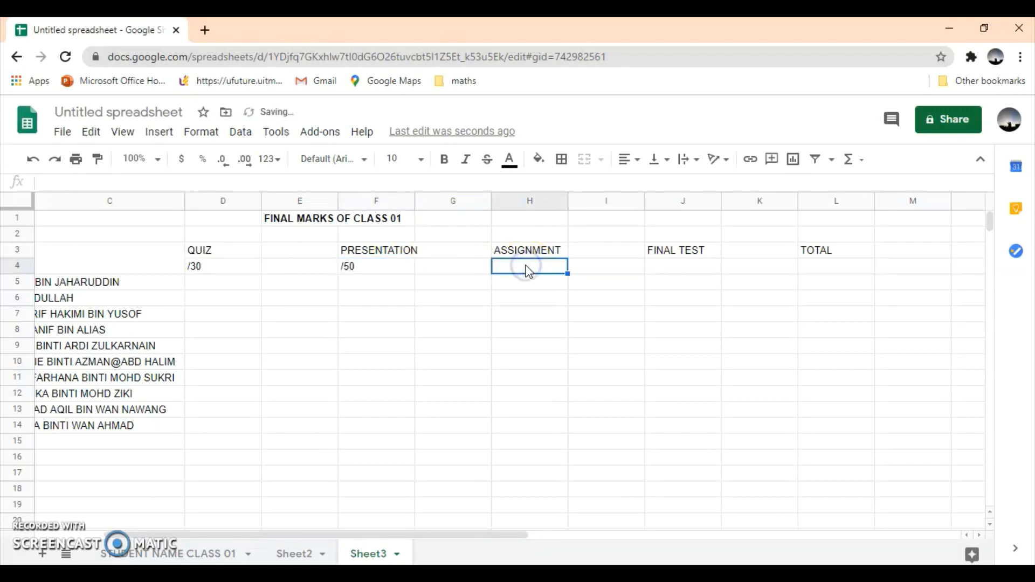
type("/30")
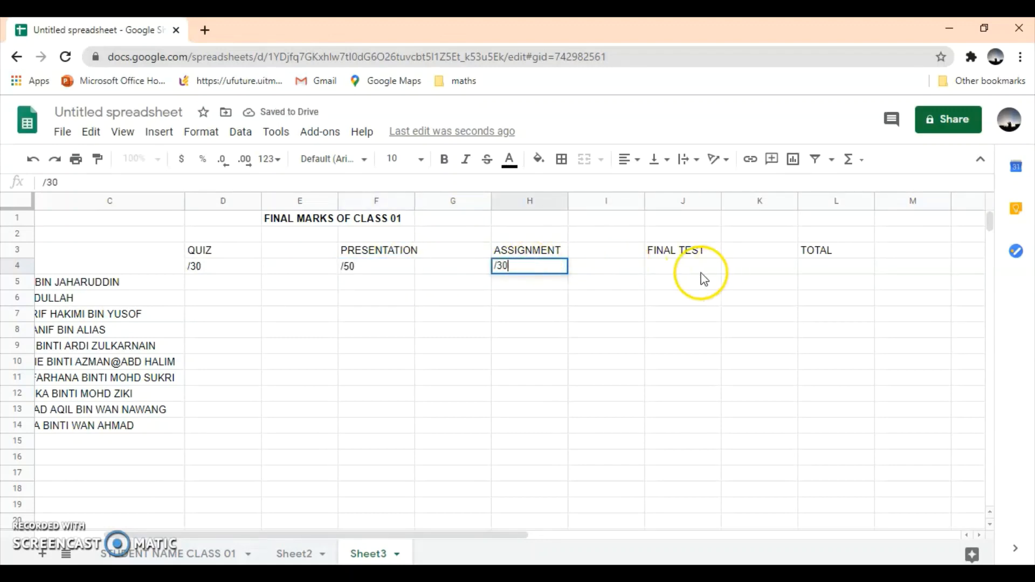
left_click(693, 272)
type("/100")
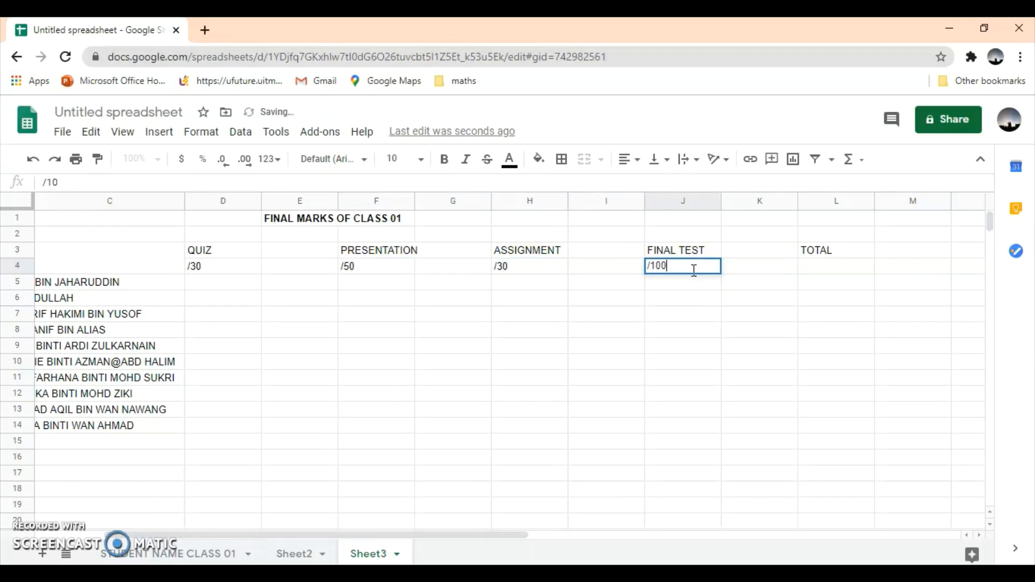
Step: Enter the percentage weights in row 4: /15% in E4, /25% in G4, /10% in I4 and /50% in K4
left_click(312, 268)
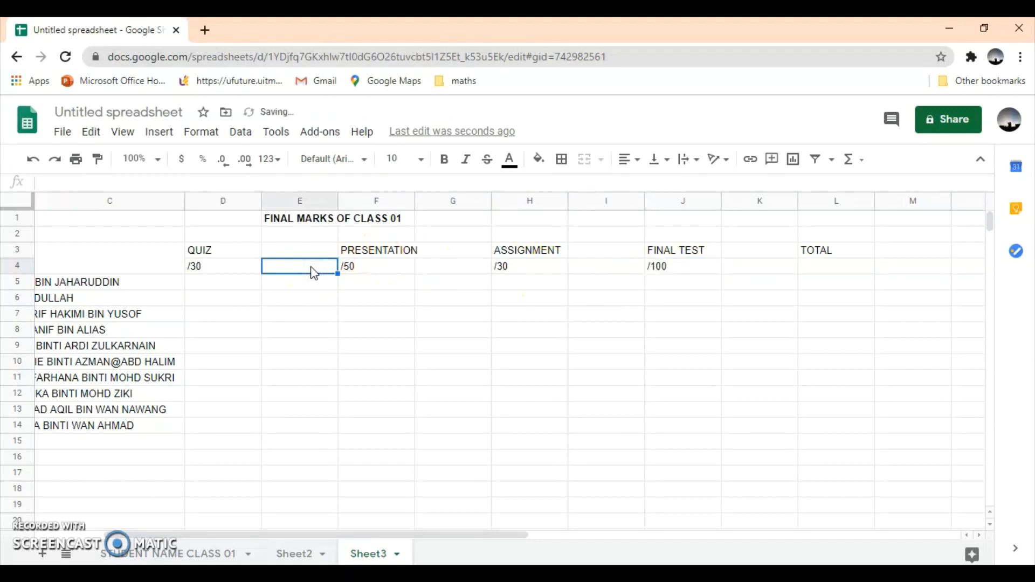
type("/")
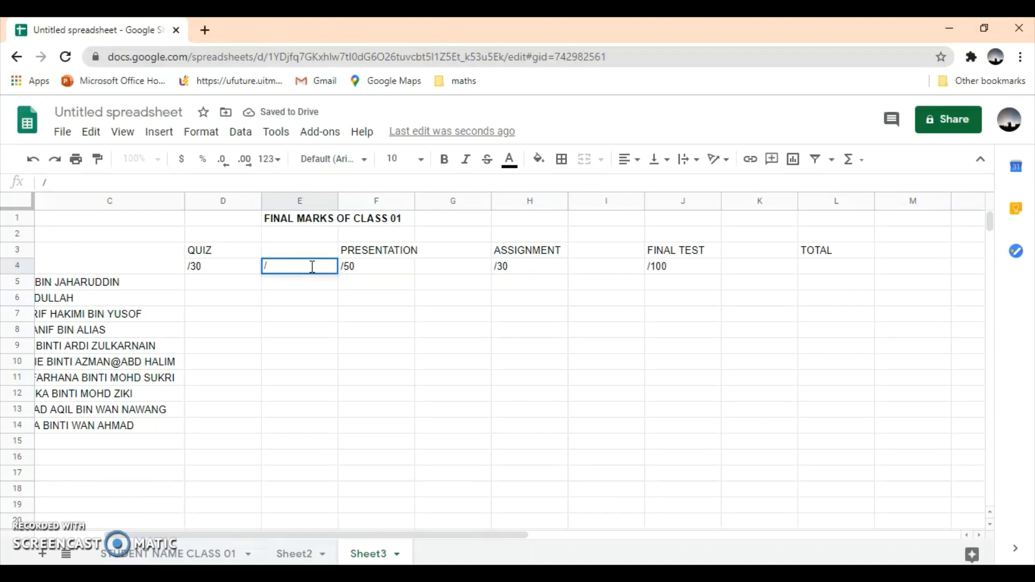
type("15%")
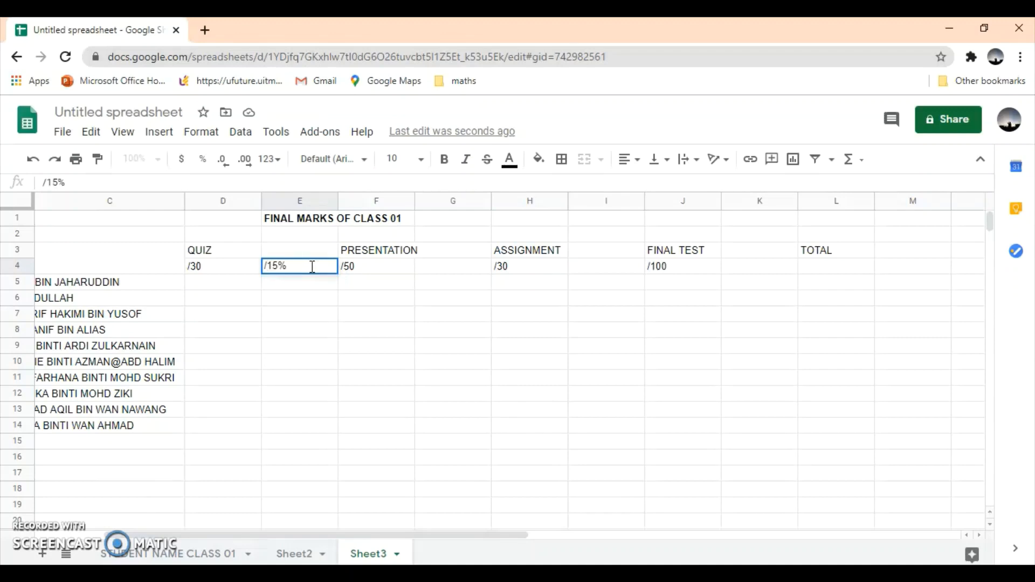
left_click(408, 264)
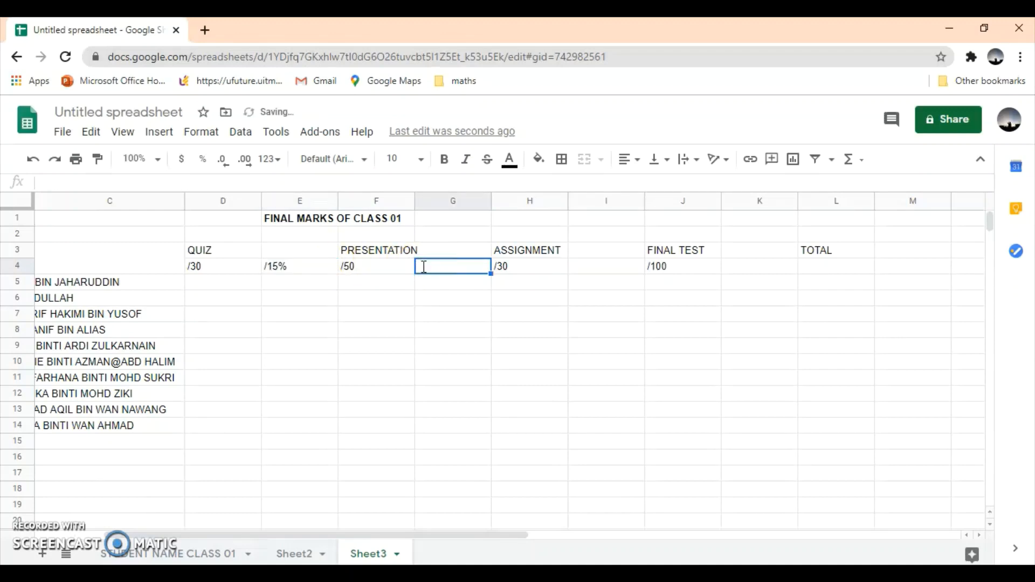
type("/25%")
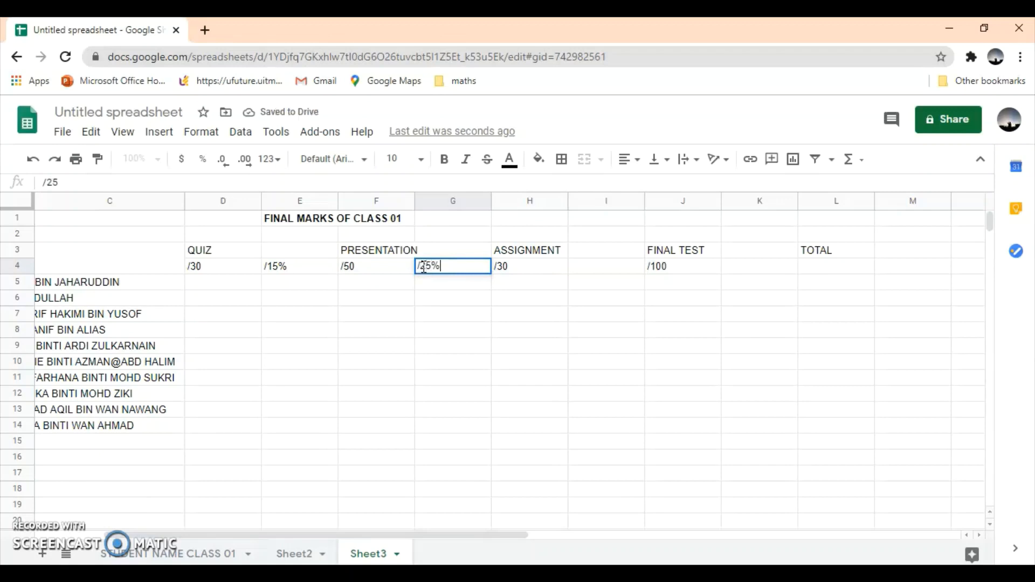
left_click(600, 284)
left_click(600, 266)
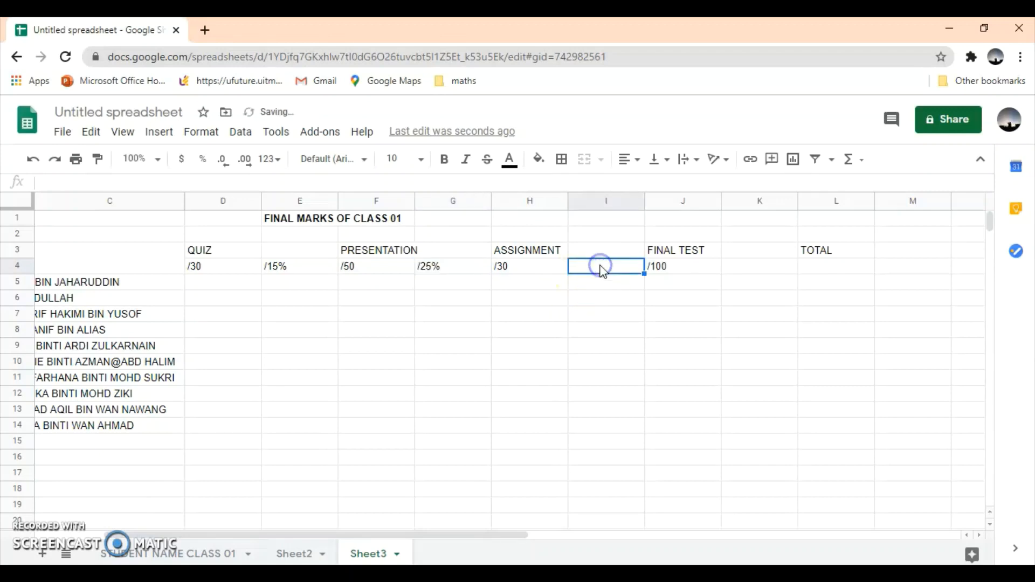
type("/10%")
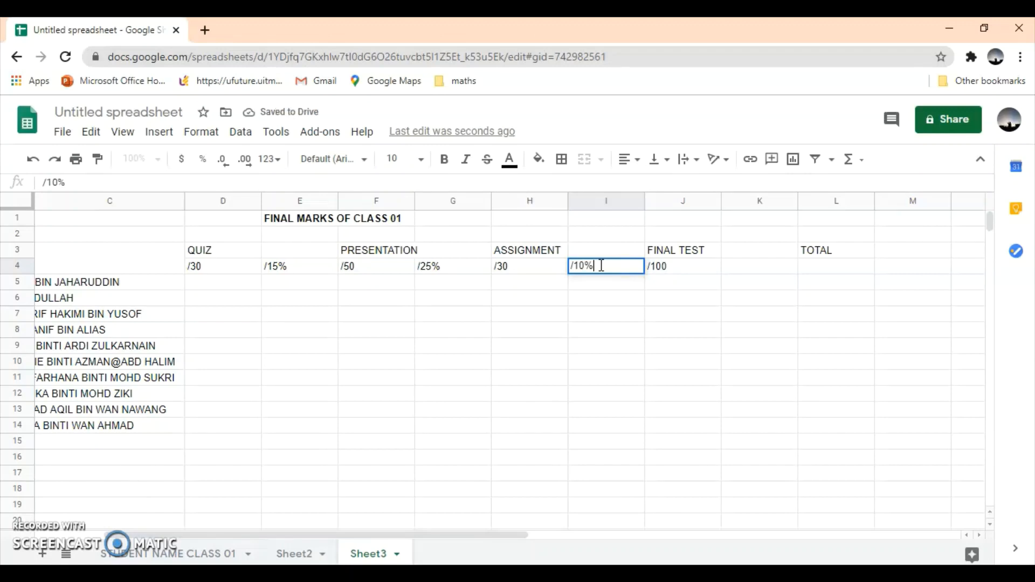
left_click(728, 268)
left_click(758, 266)
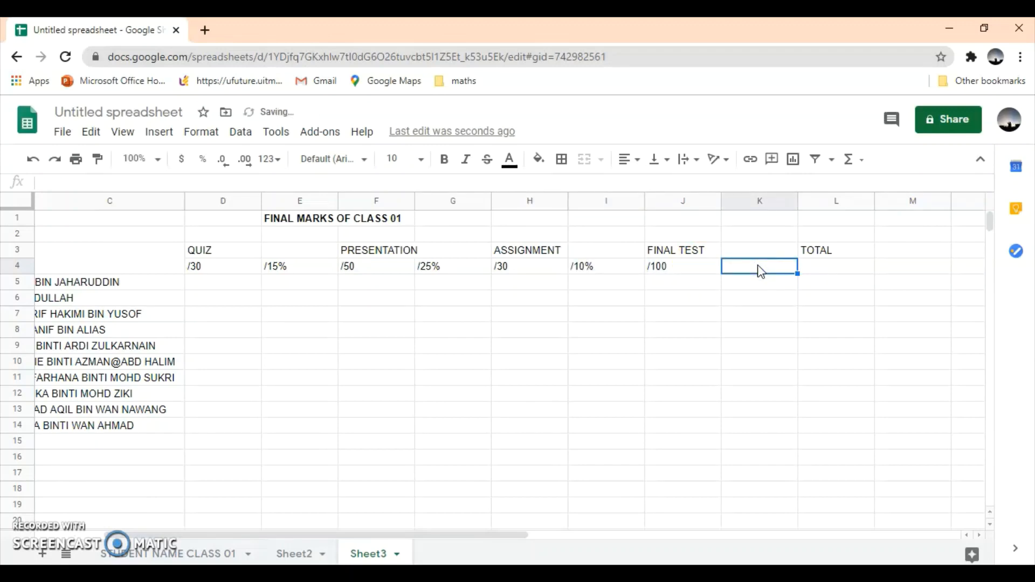
type("/5")
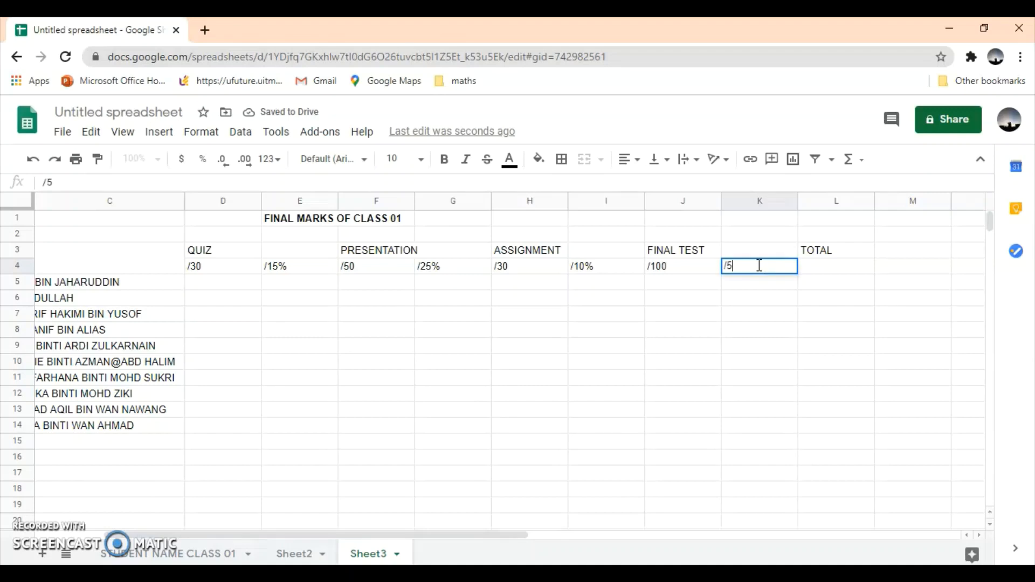
type("0%")
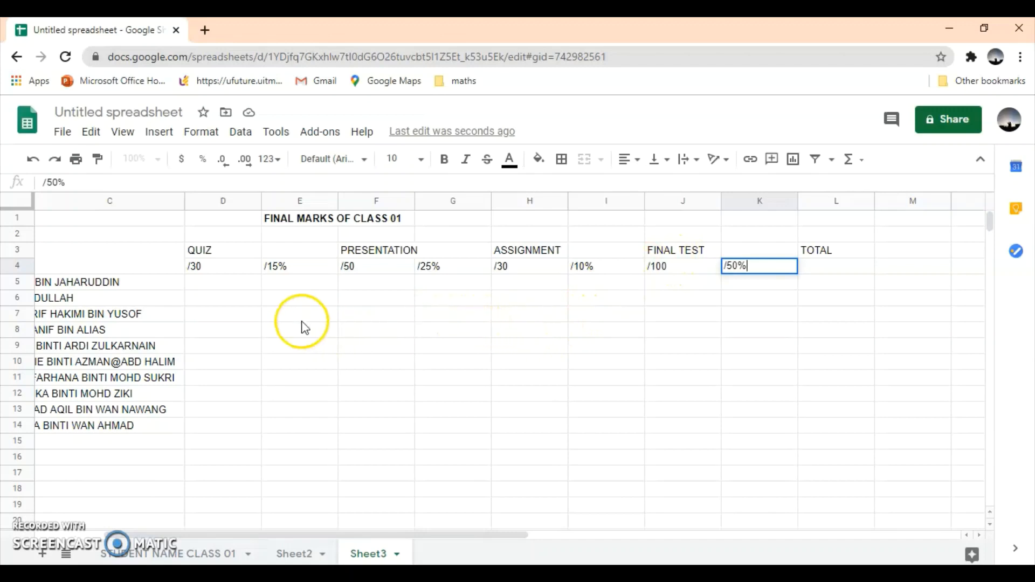
left_click(233, 289)
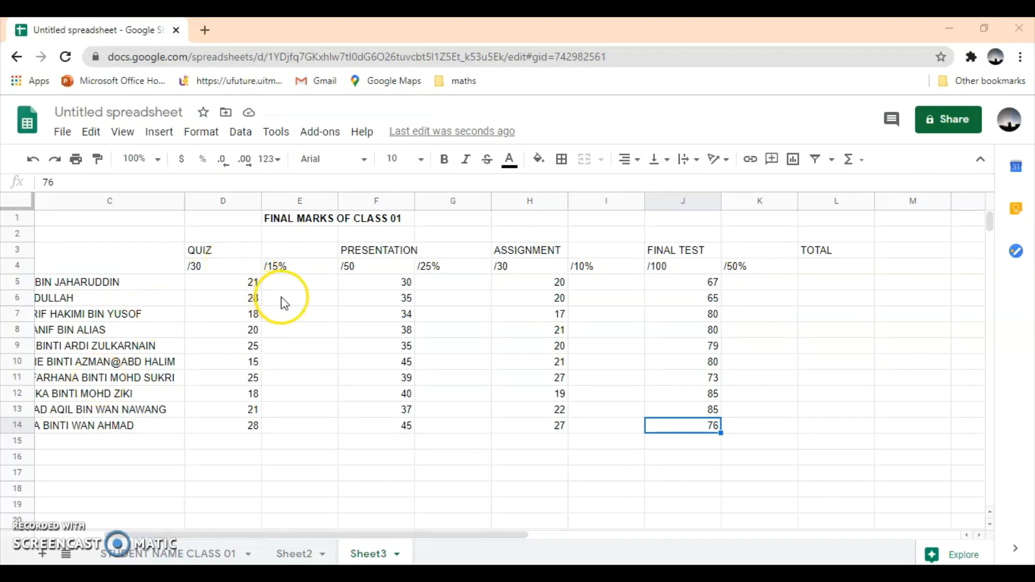
Step: Calculate the weighted quiz marks by entering =D5/30*15 in E5 and filling the formula down to E14
left_click(293, 283)
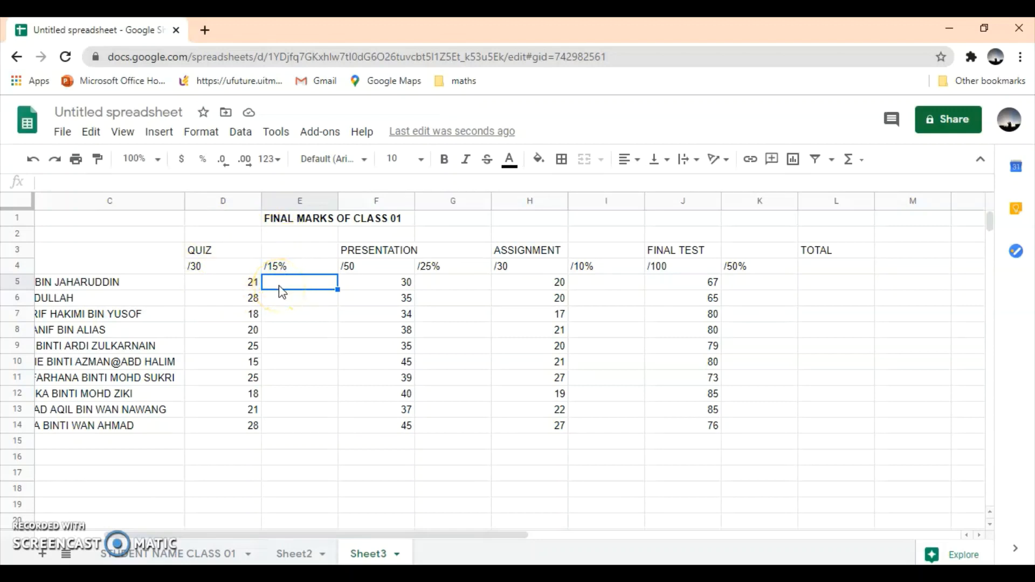
type("=")
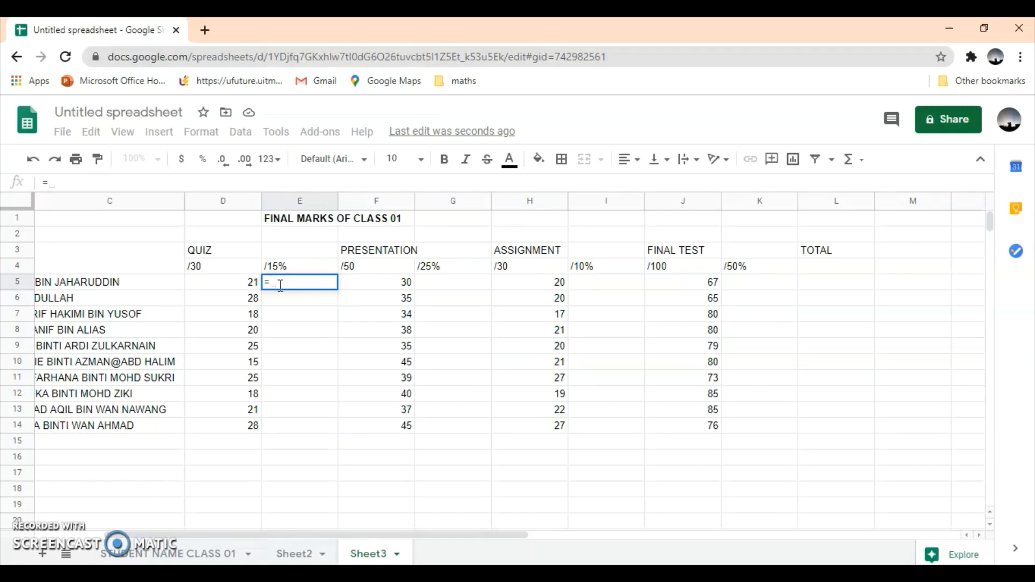
left_click(236, 281)
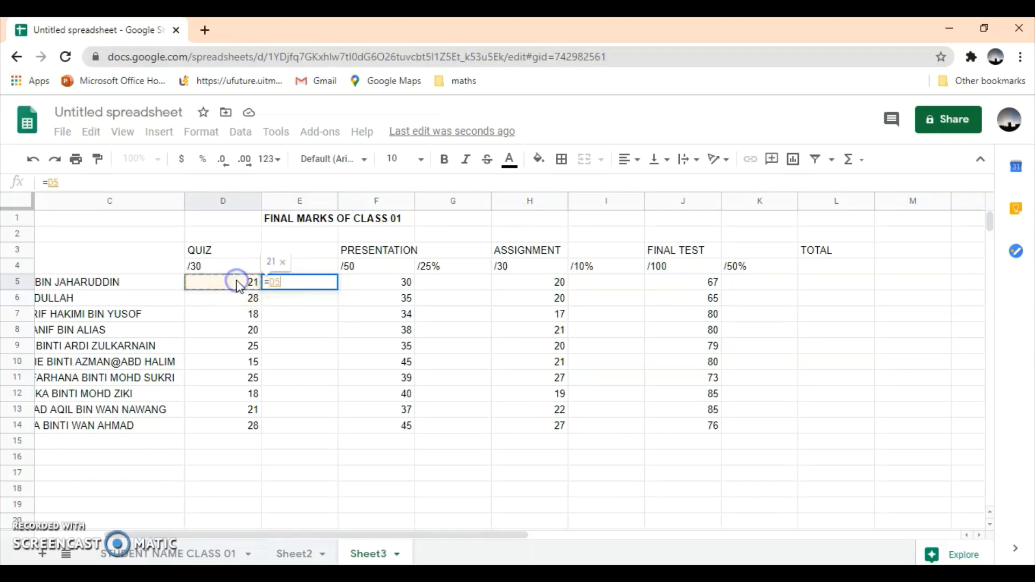
type("/")
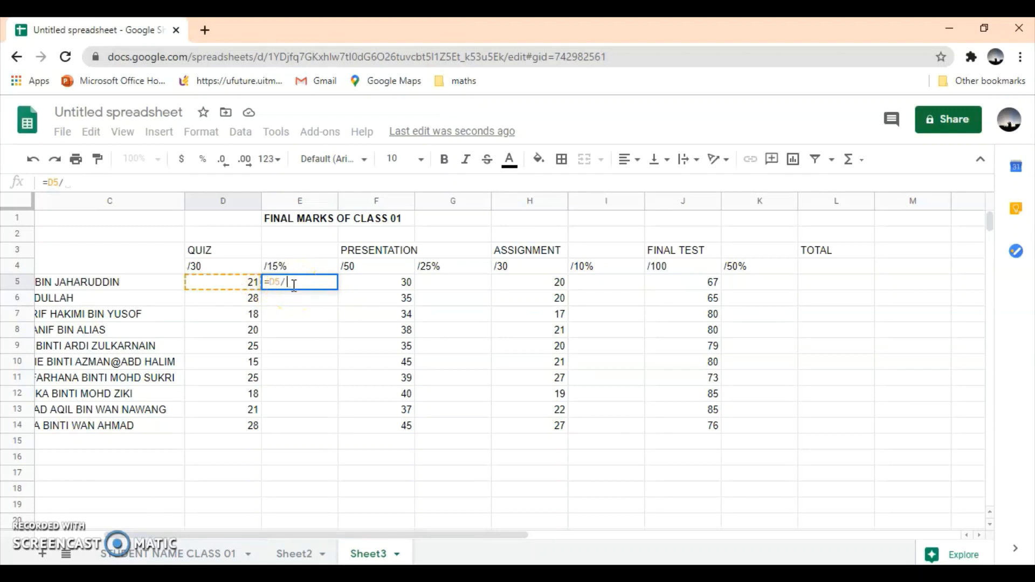
type("30")
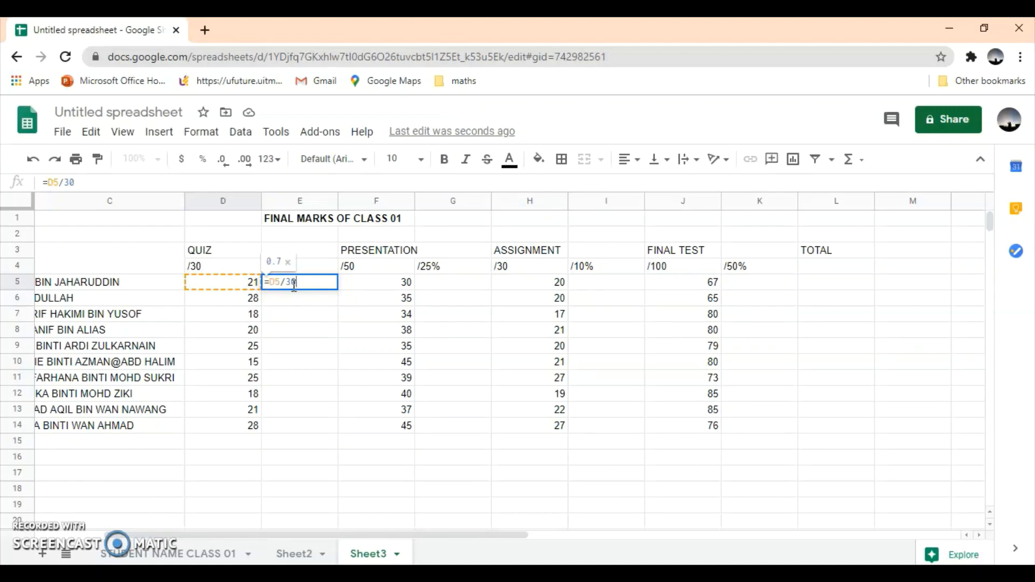
type("*15")
key("Return")
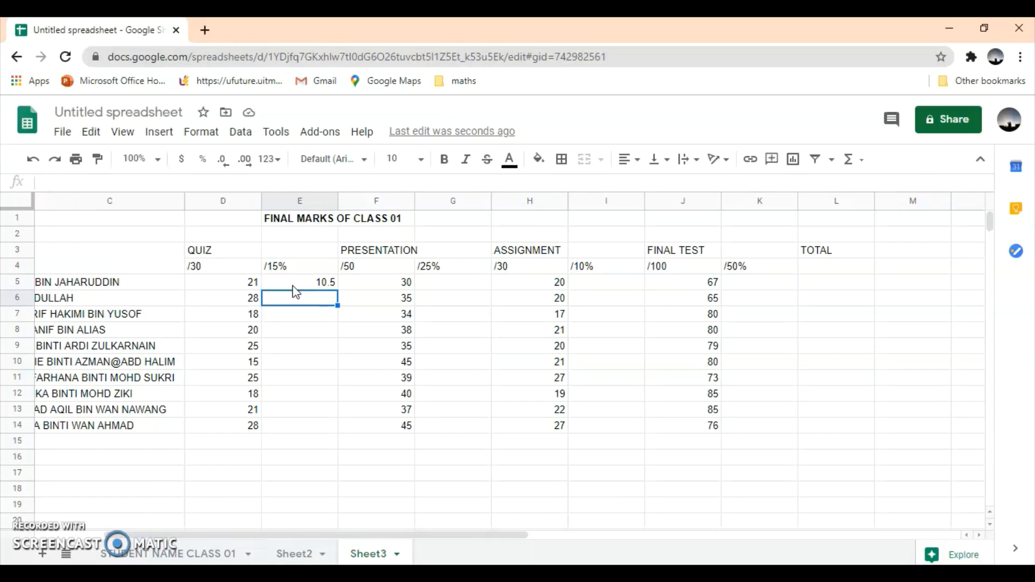
left_click(297, 285)
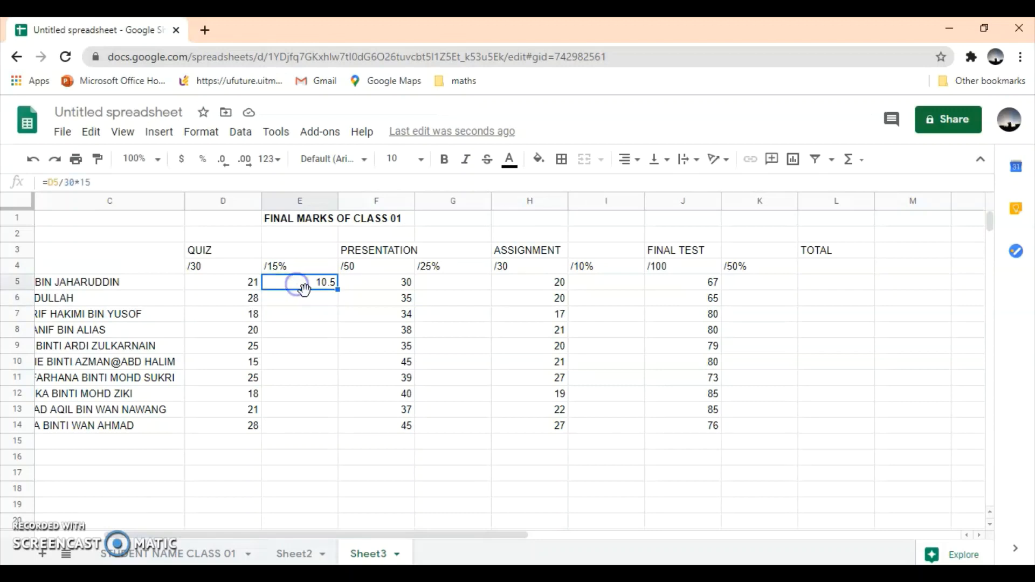
left_click_drag(337, 290, 338, 430)
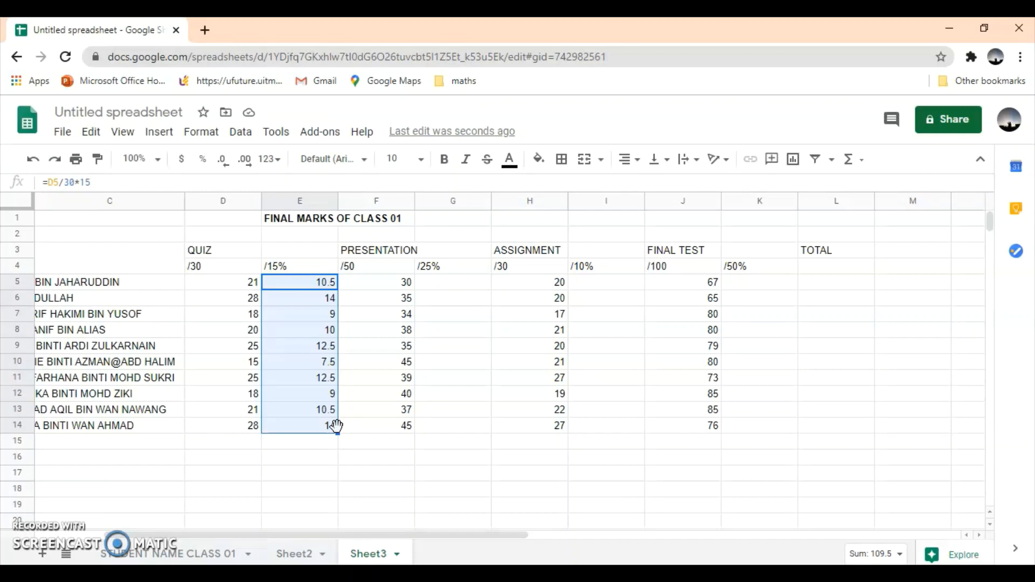
left_click(447, 281)
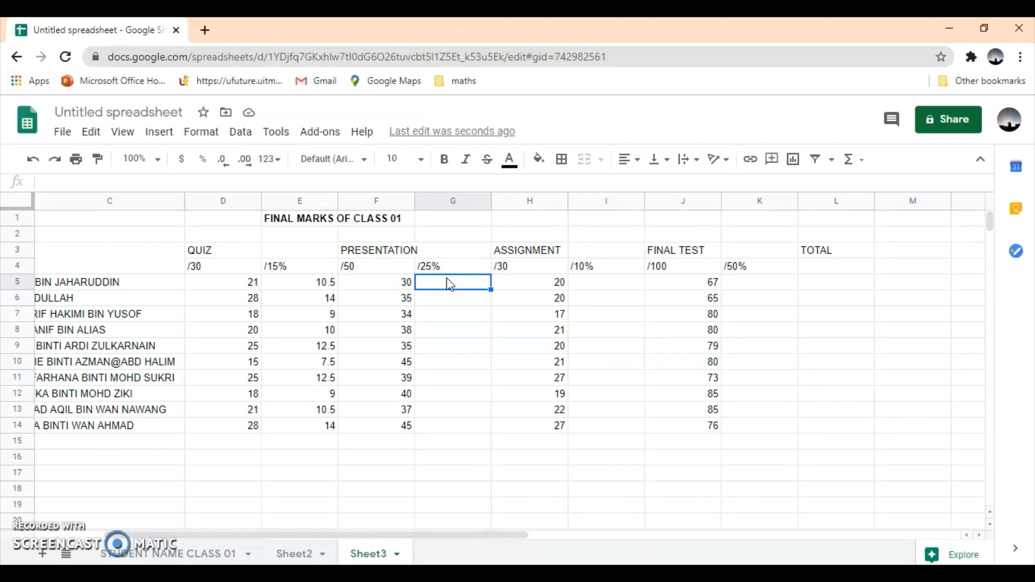
type("F5/50")
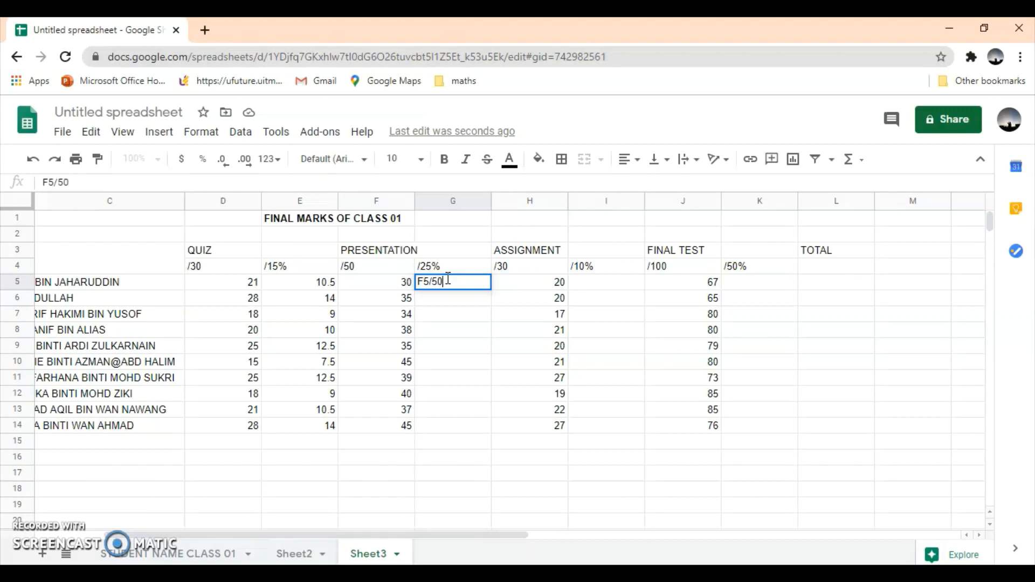
type("*25")
key("Return")
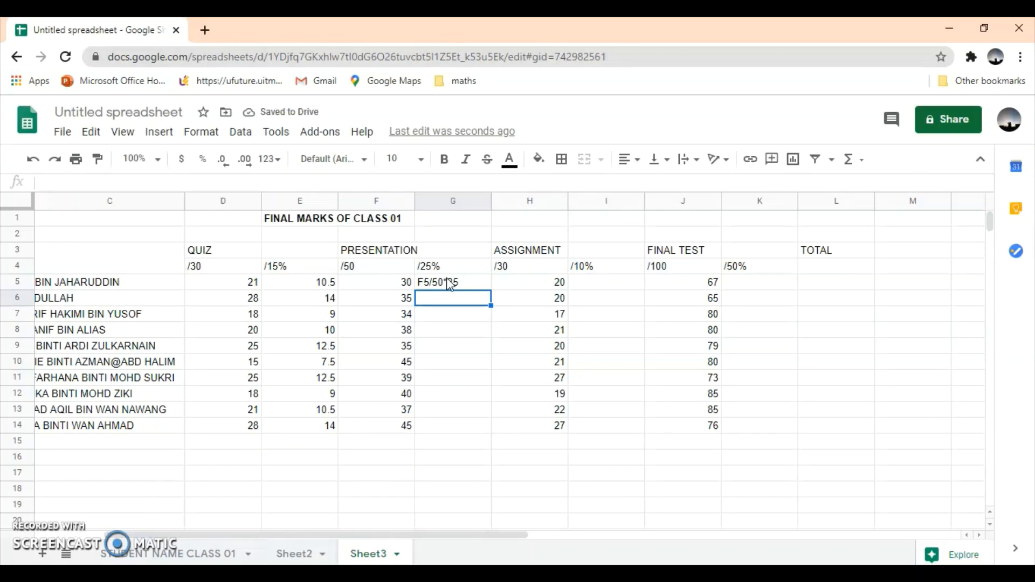
left_click(450, 283)
key("Delete")
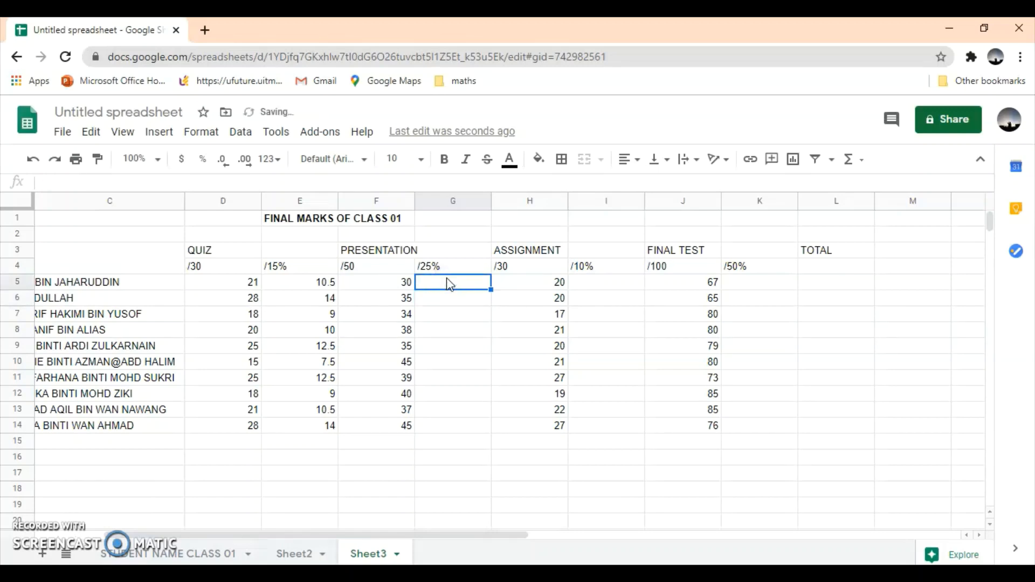
Step: Calculate the weighted presentation marks by entering =F5/50*25 in G5 and filling the formula down to G14
type("=")
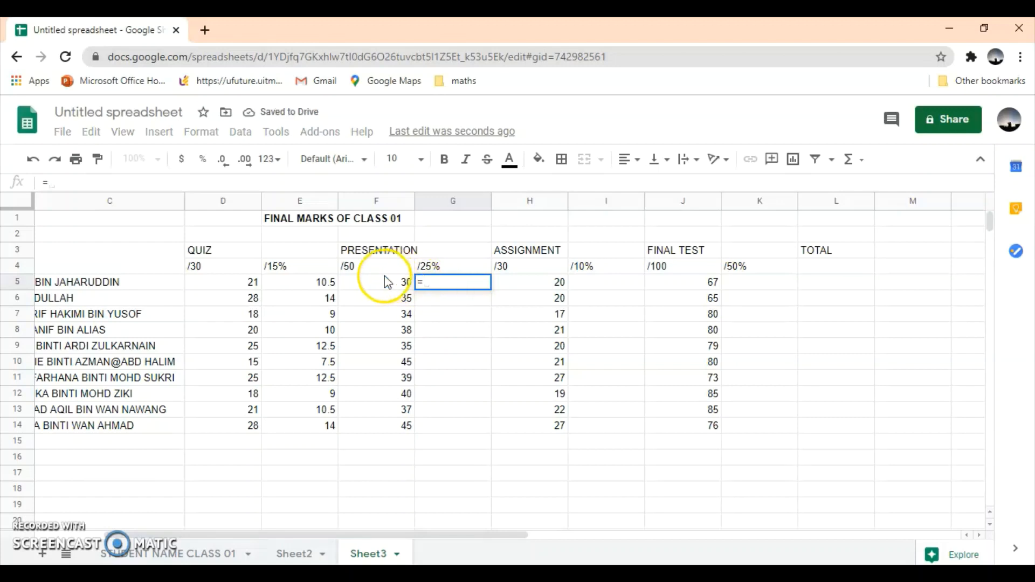
left_click(376, 286)
left_click(461, 281)
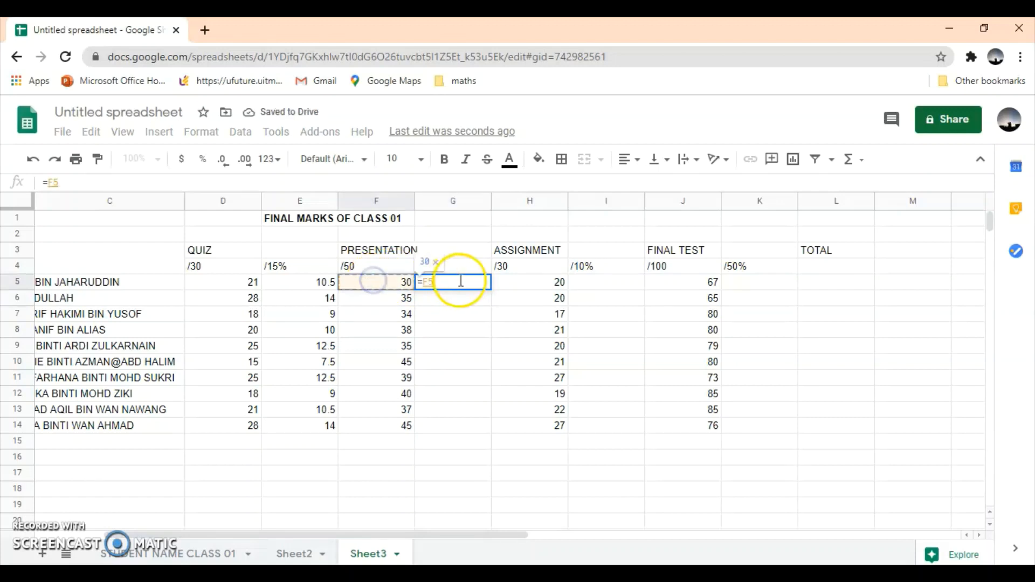
type("/")
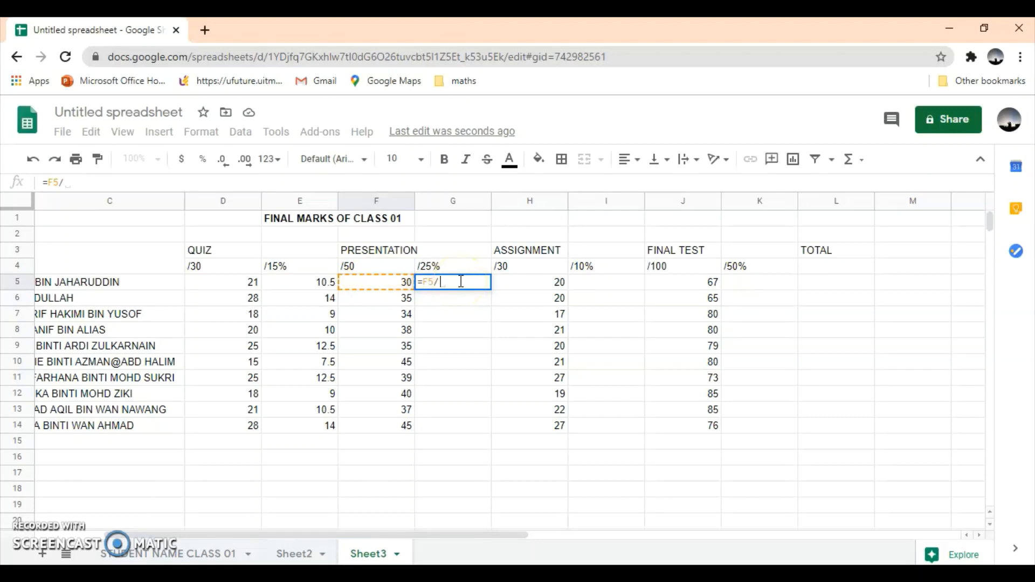
type("50")
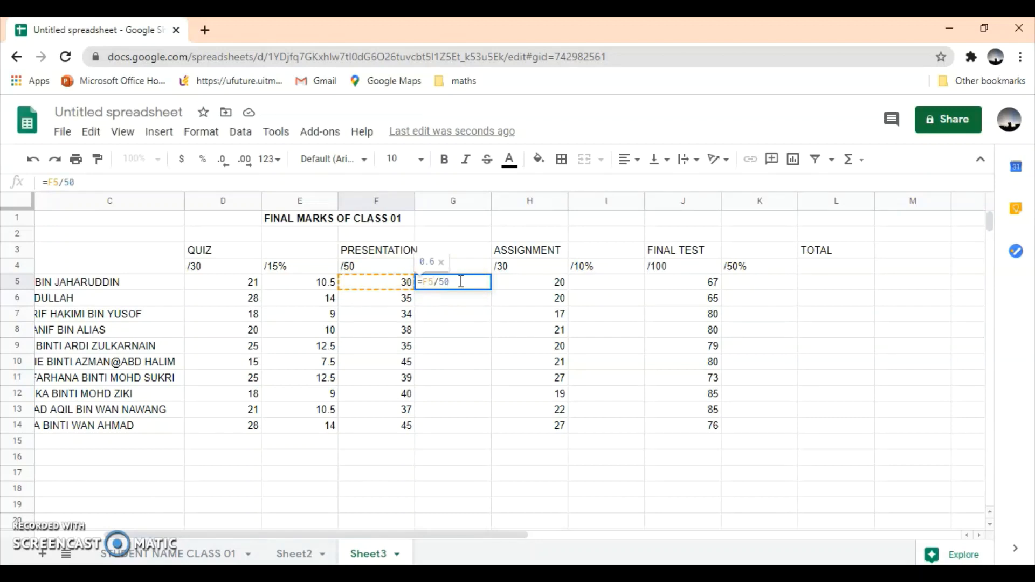
type("*25")
key("Return")
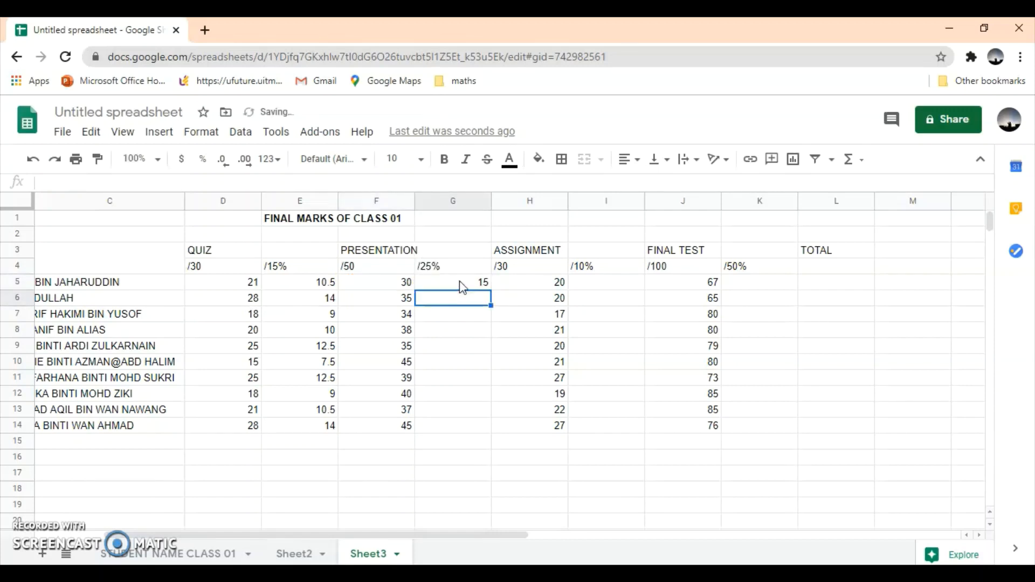
left_click(464, 282)
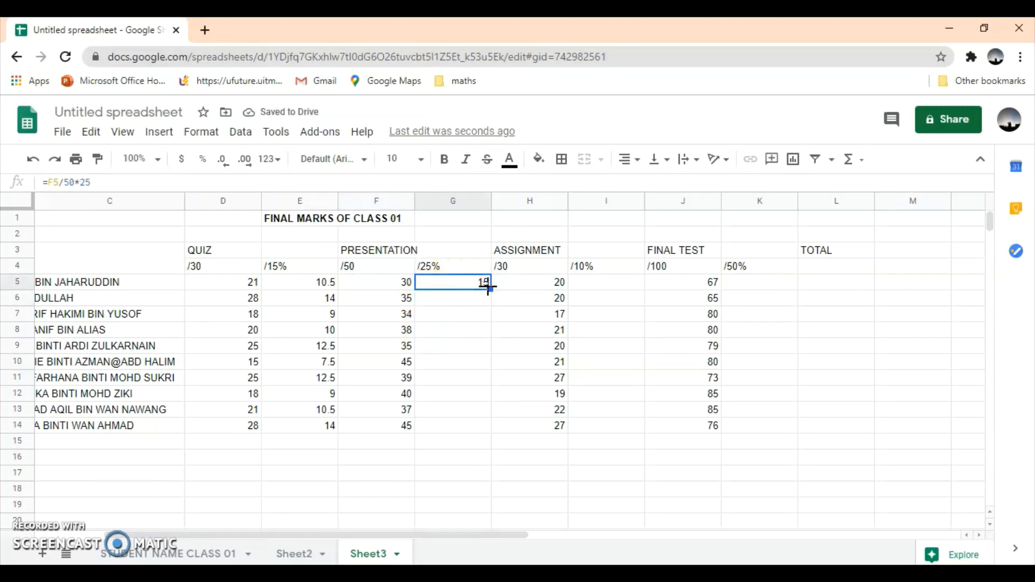
left_click_drag(491, 289, 488, 426)
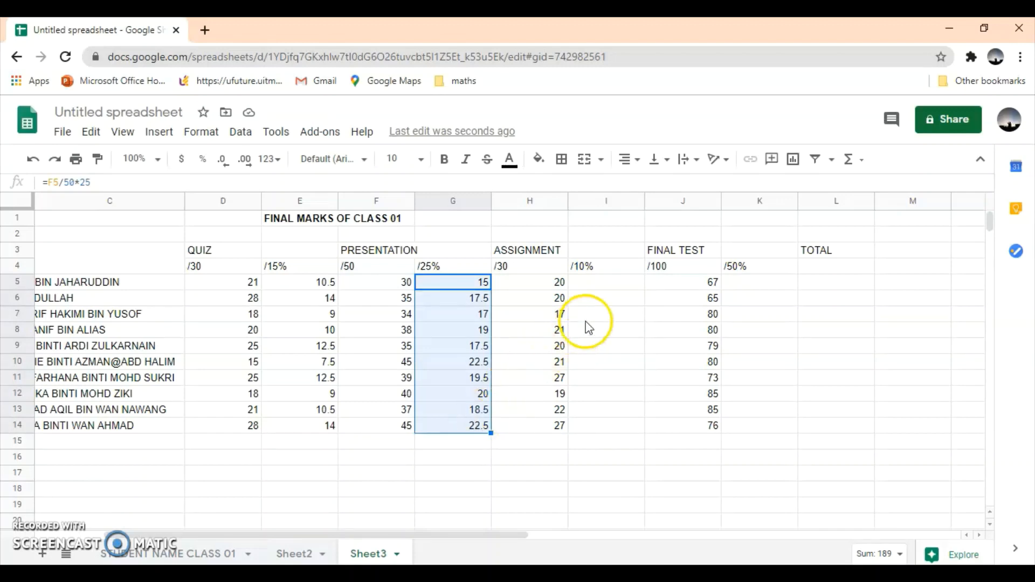
left_click(590, 287)
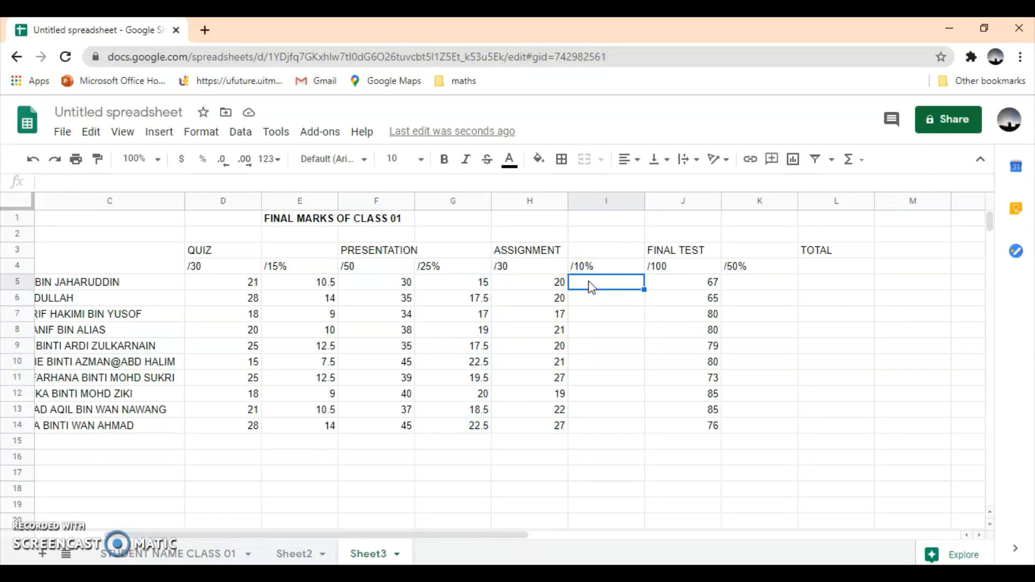
type("=")
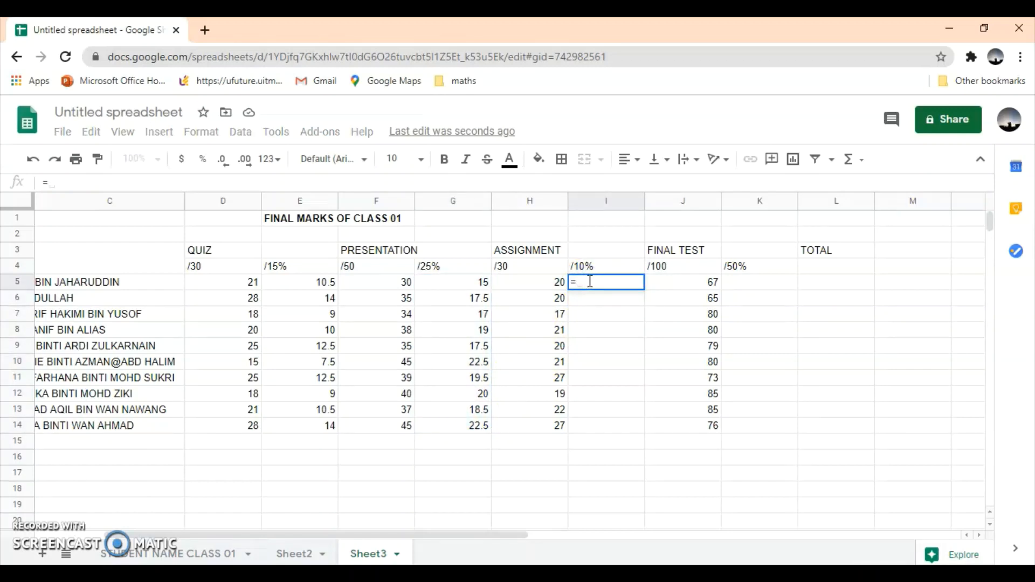
type("20")
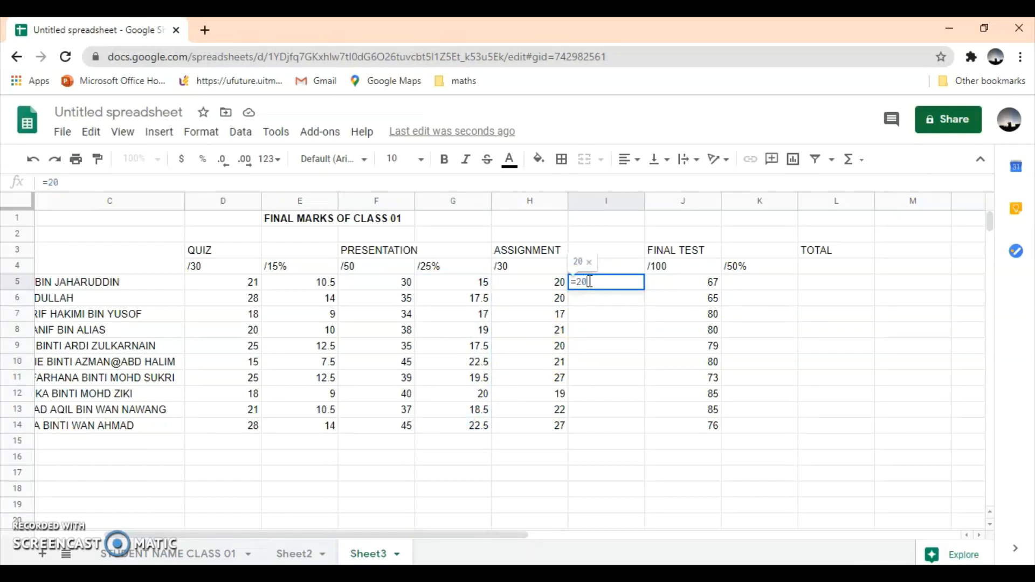
type("/")
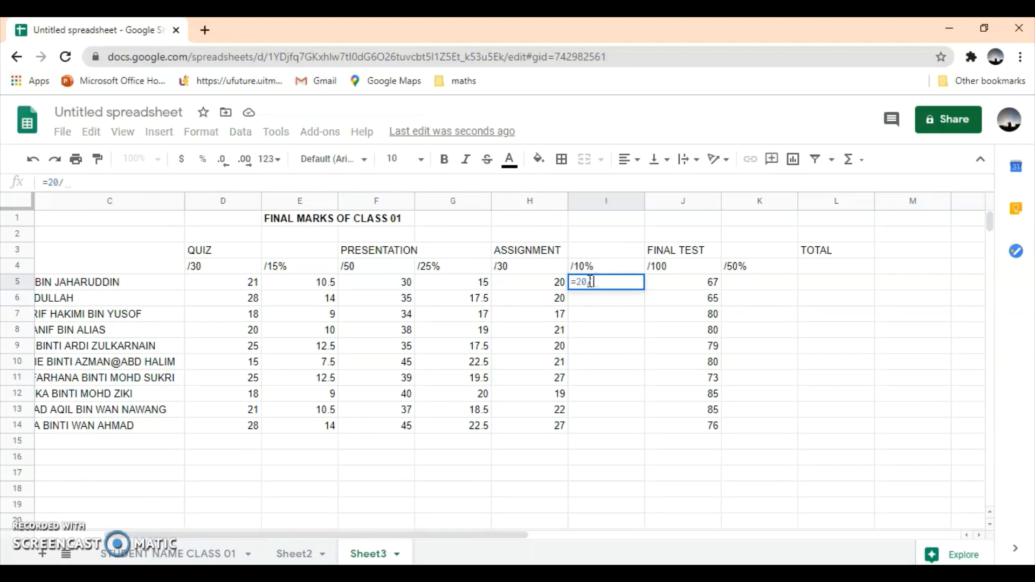
type("30*10")
key("Return")
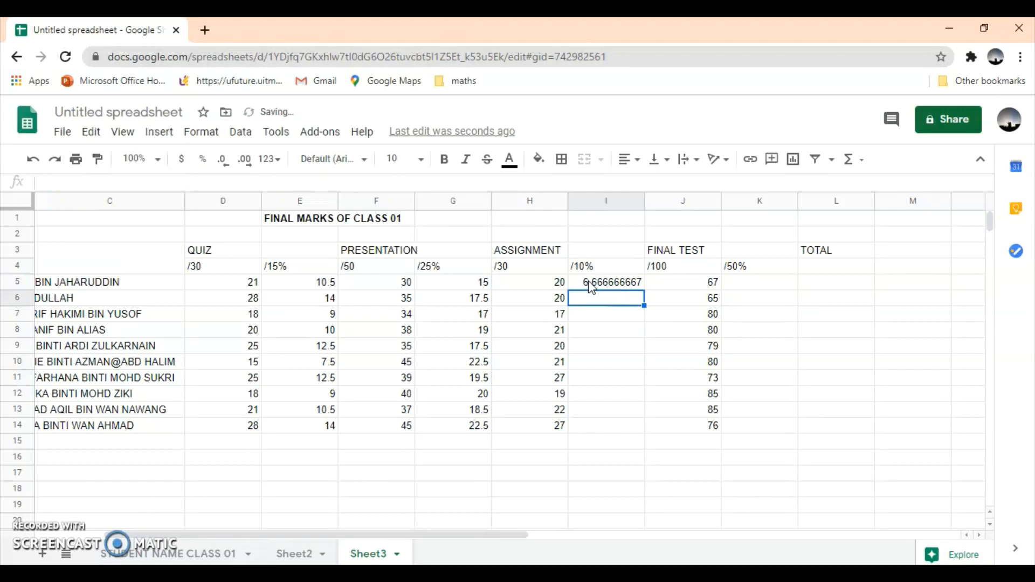
left_click(592, 285)
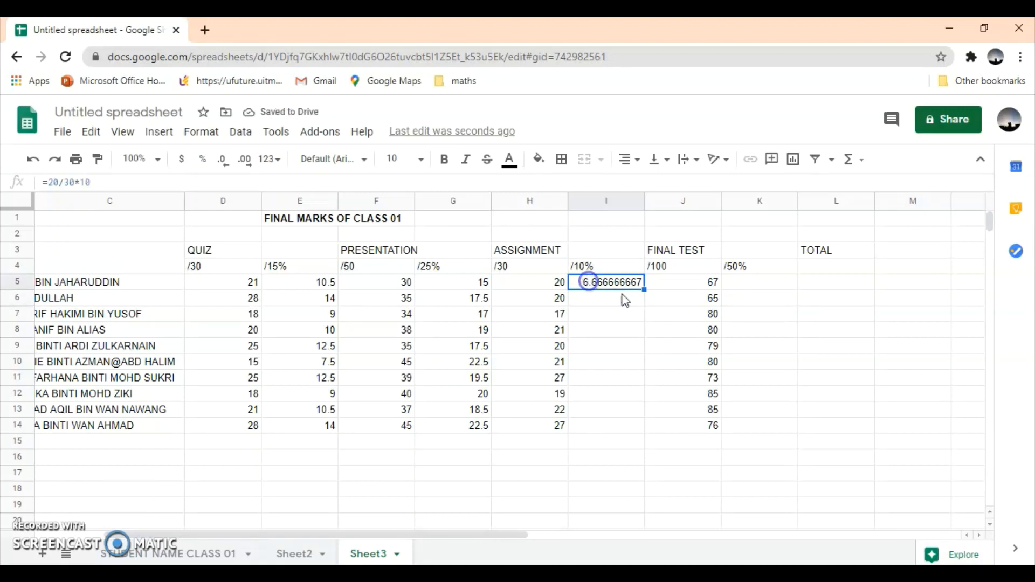
left_click_drag(645, 289, 647, 361)
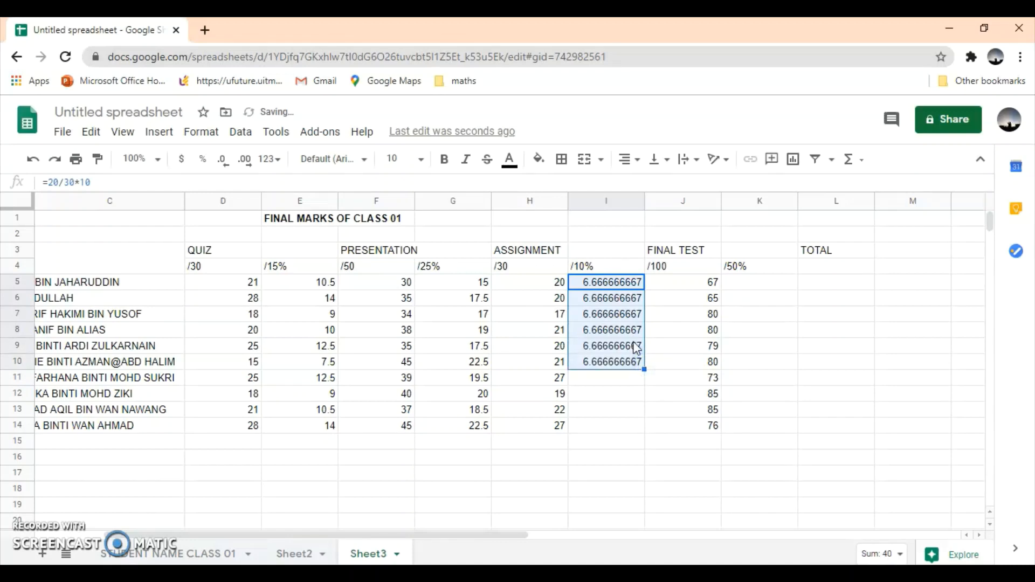
key("Delete")
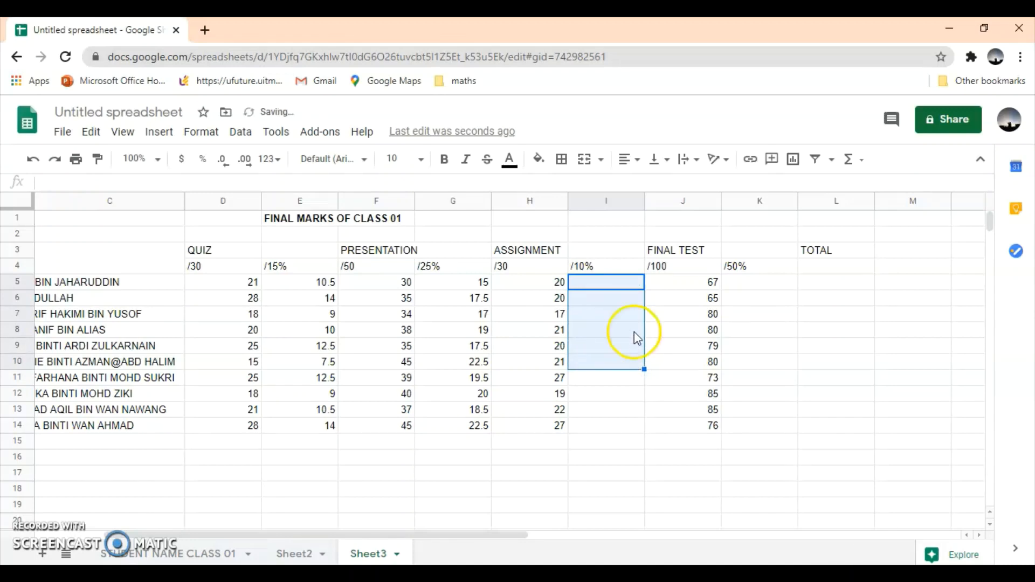
Step: Calculate the weighted assignment marks by entering =H5/30*10 in I5 and filling the formula down to I14
left_click(614, 286)
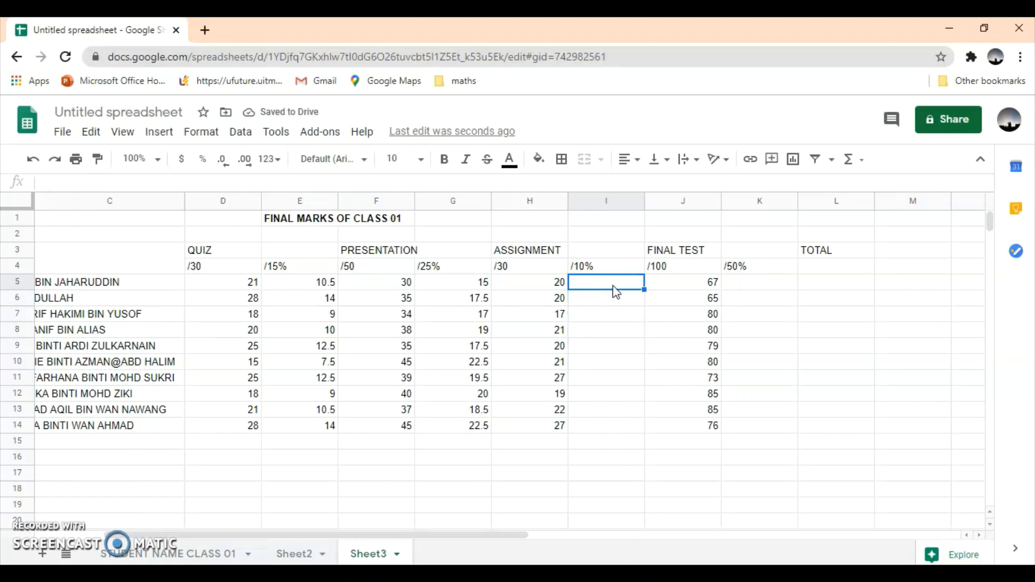
type("=")
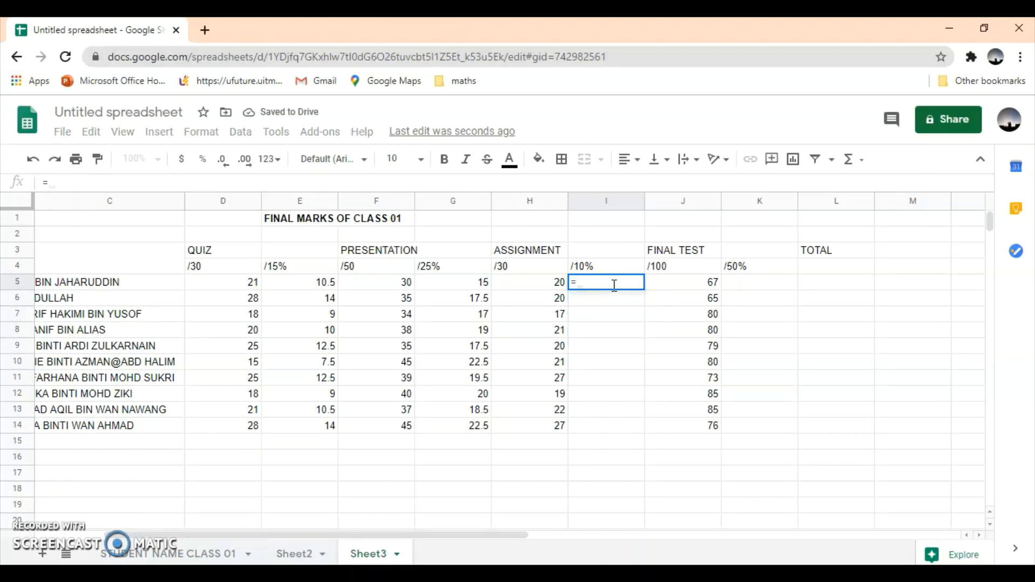
left_click(539, 283)
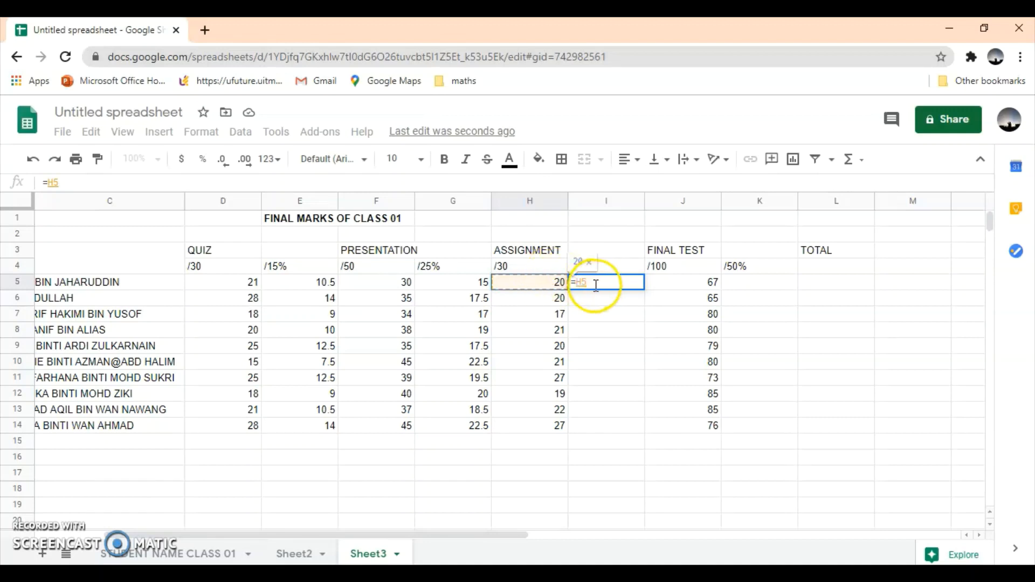
type("/3")
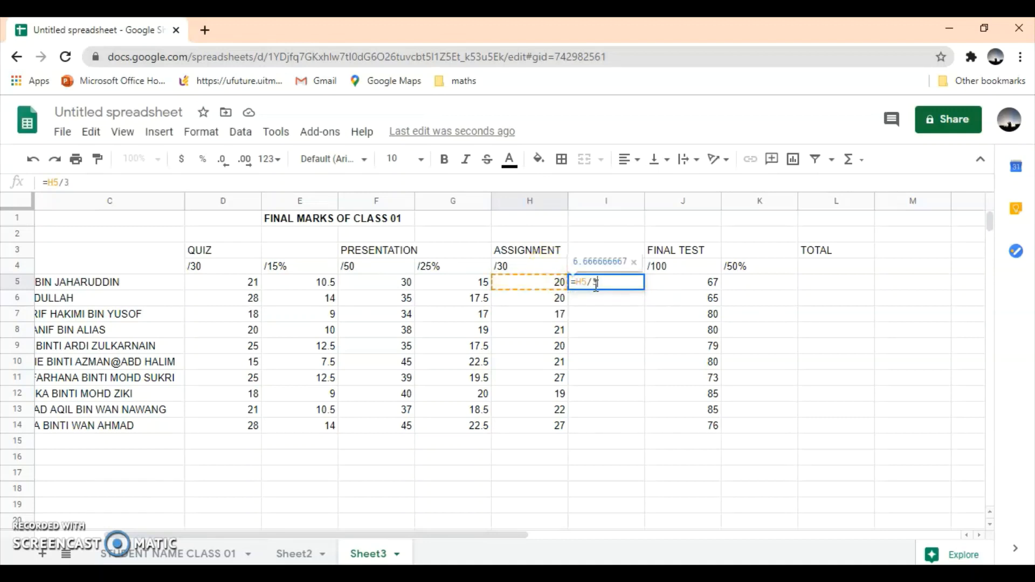
type("0*")
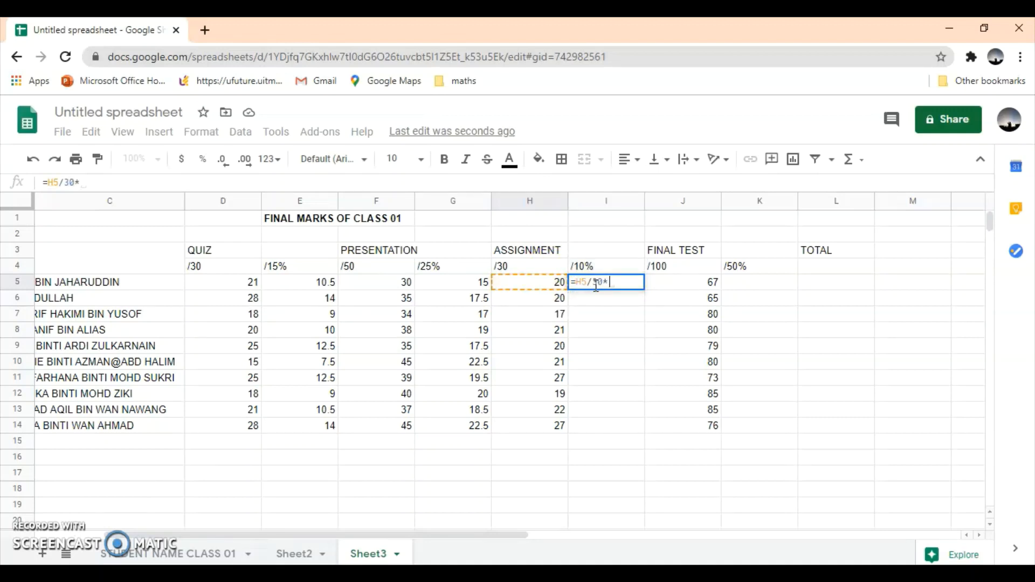
type("10")
key("Return")
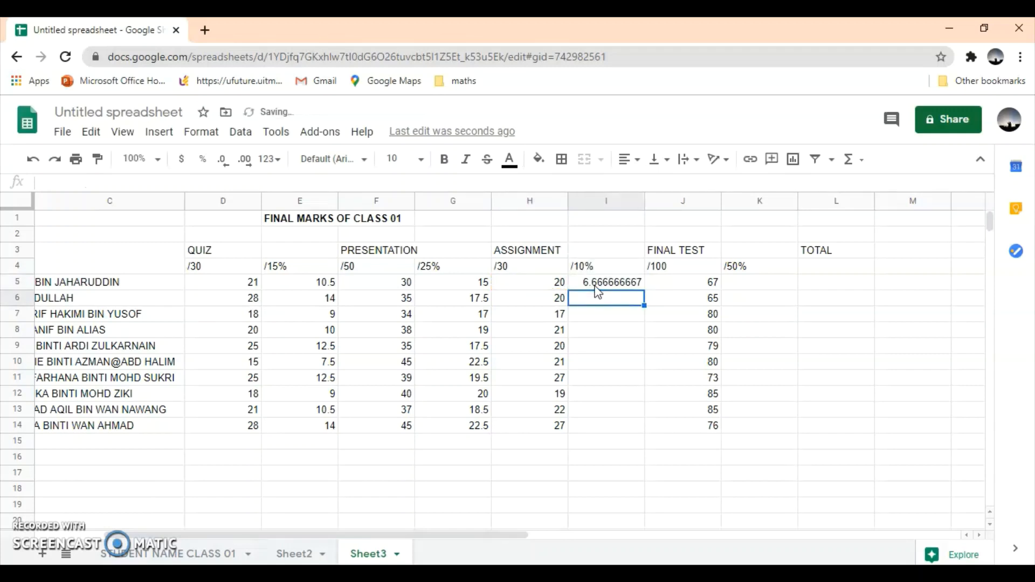
left_click(600, 285)
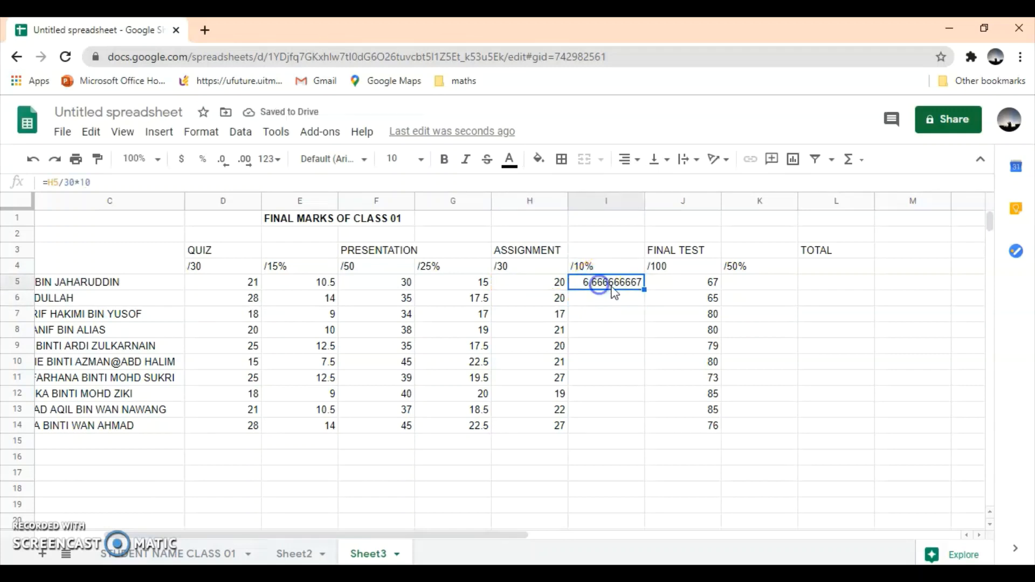
left_click_drag(644, 290, 658, 425)
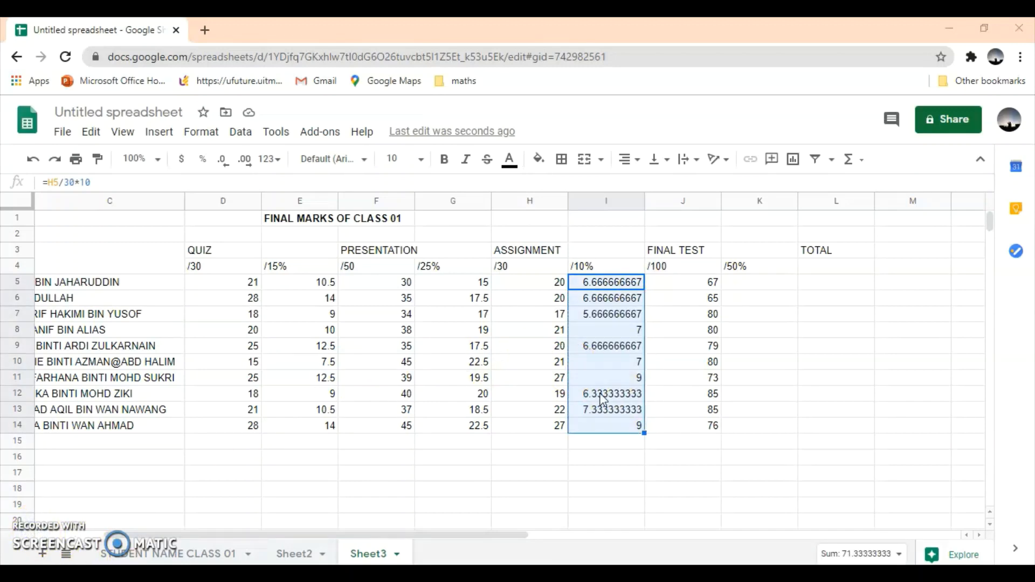
Step: Calculate the weighted final test marks by entering =J5/100*50 in K5 and filling the formula down to K14
left_click(736, 283)
type("=")
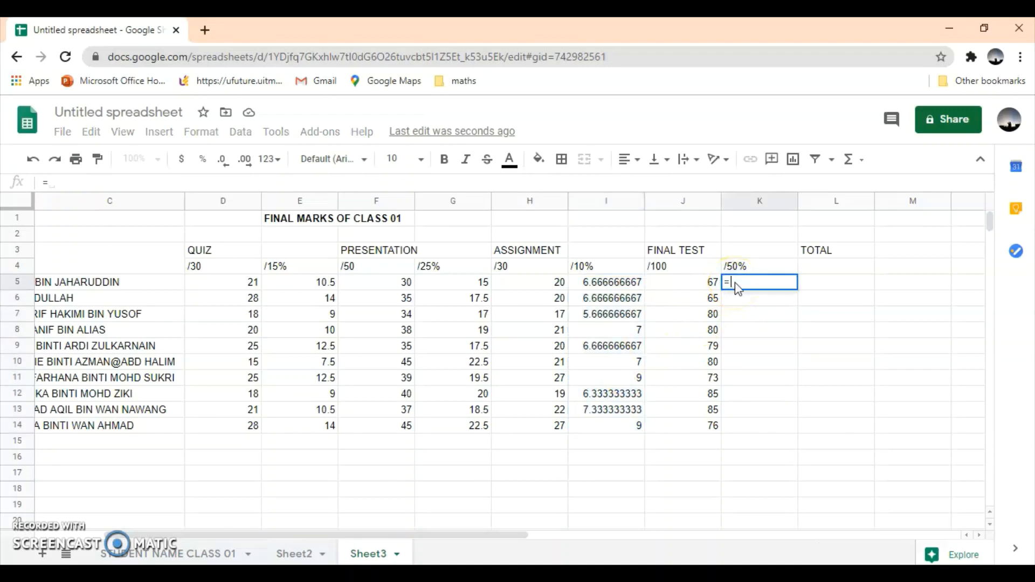
left_click(695, 281)
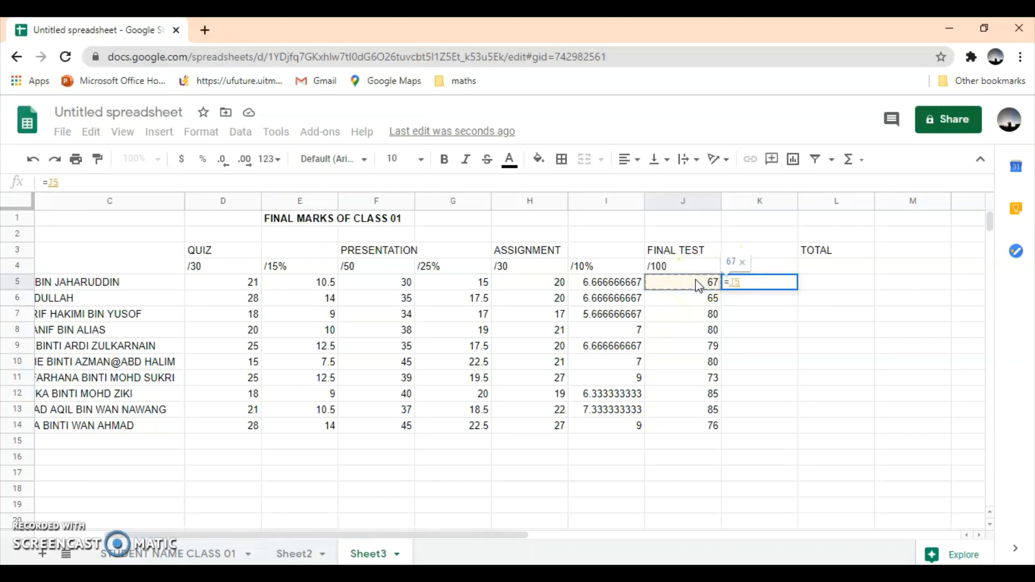
type("/10")
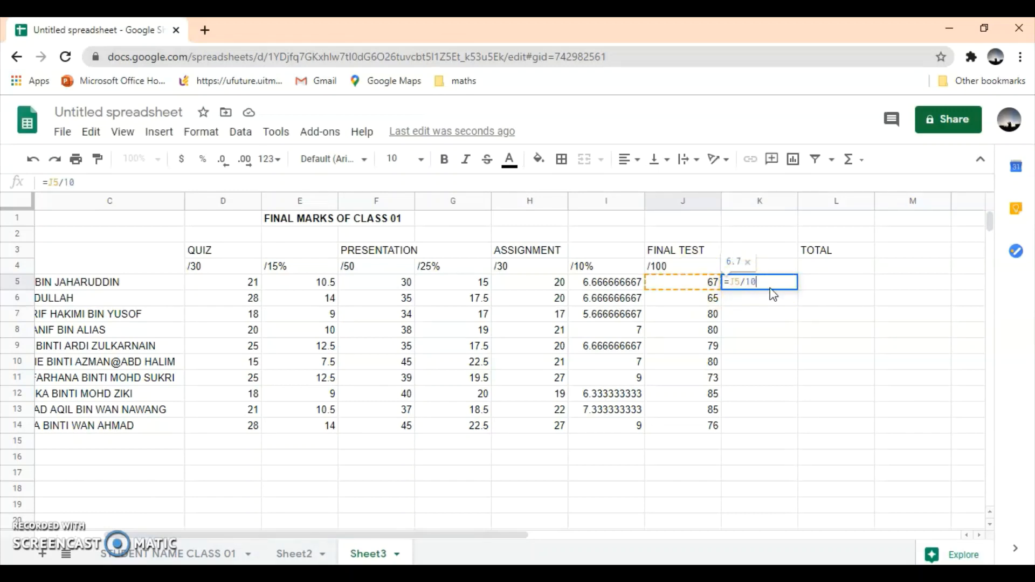
type("0*")
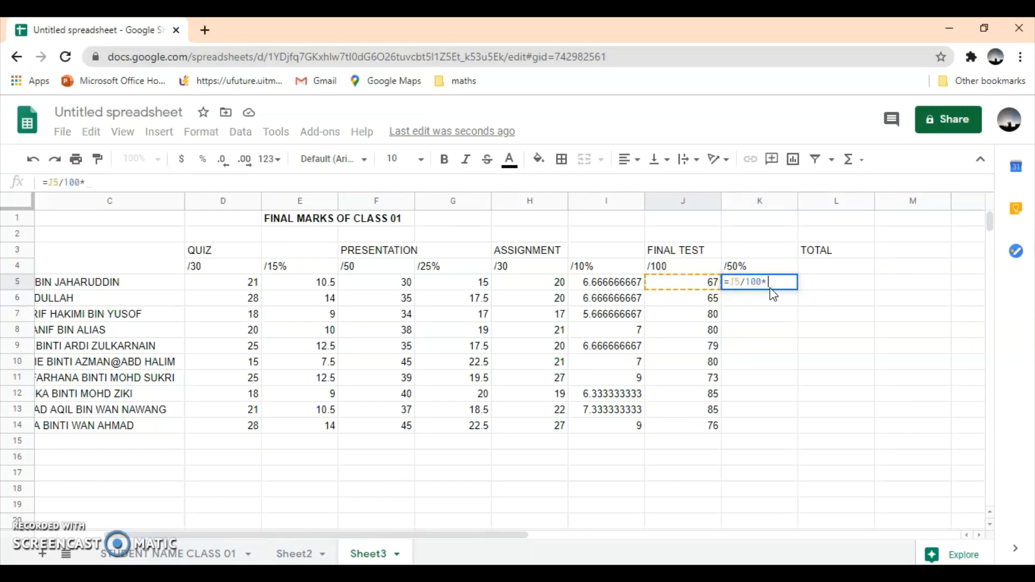
type("5")
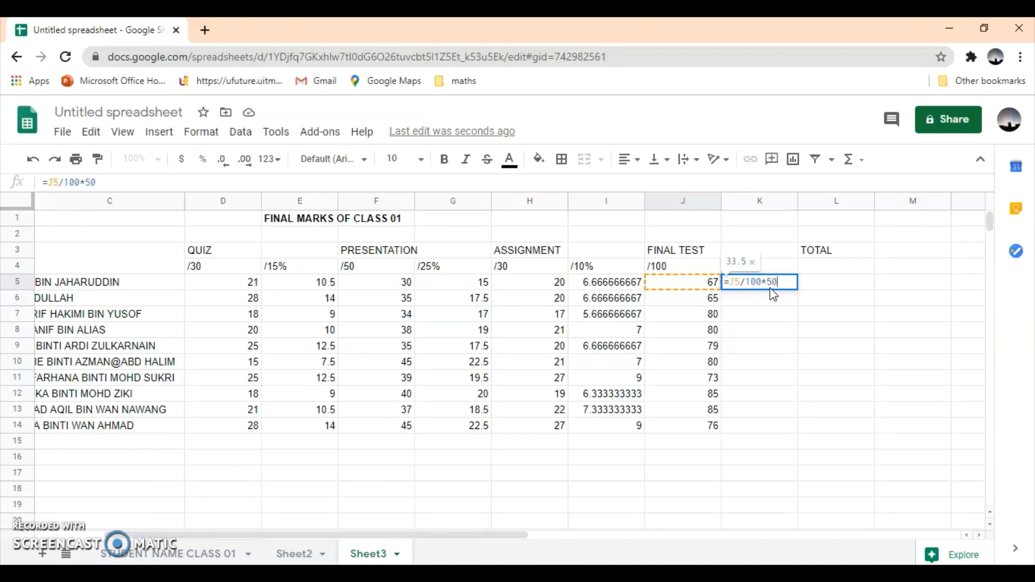
type("0")
key("Return")
left_click(770, 282)
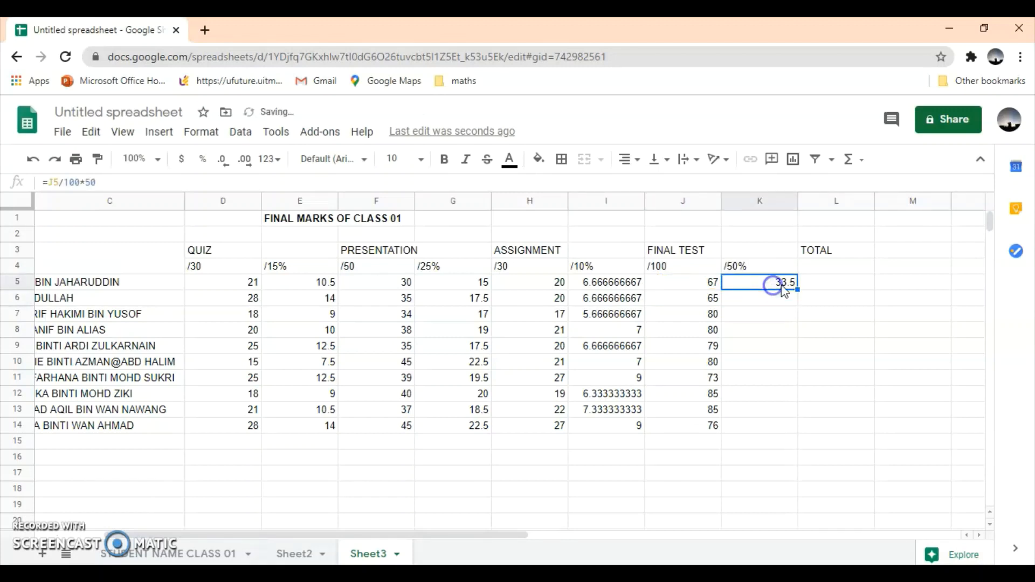
left_click_drag(797, 287, 791, 427)
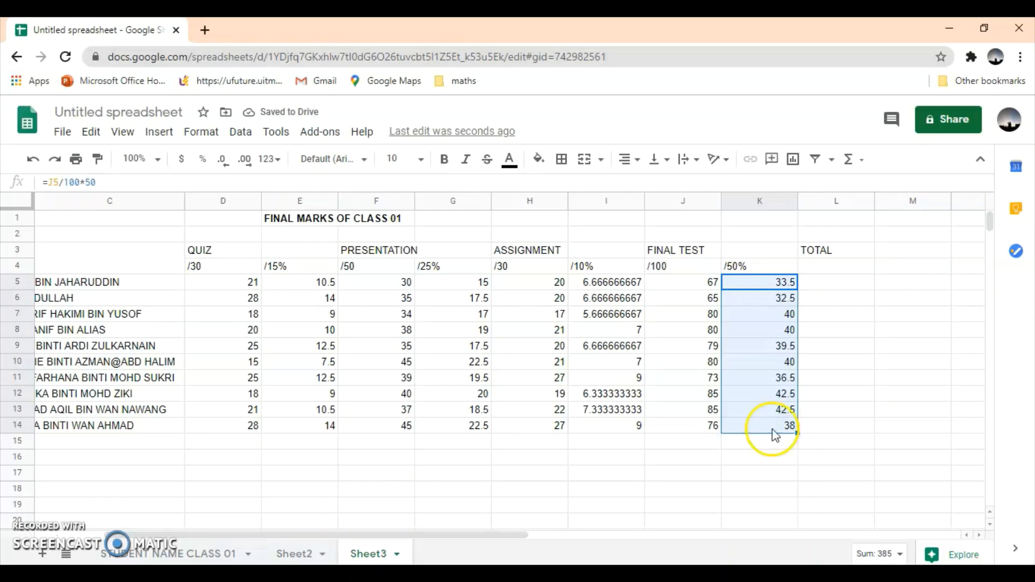
left_click(632, 461)
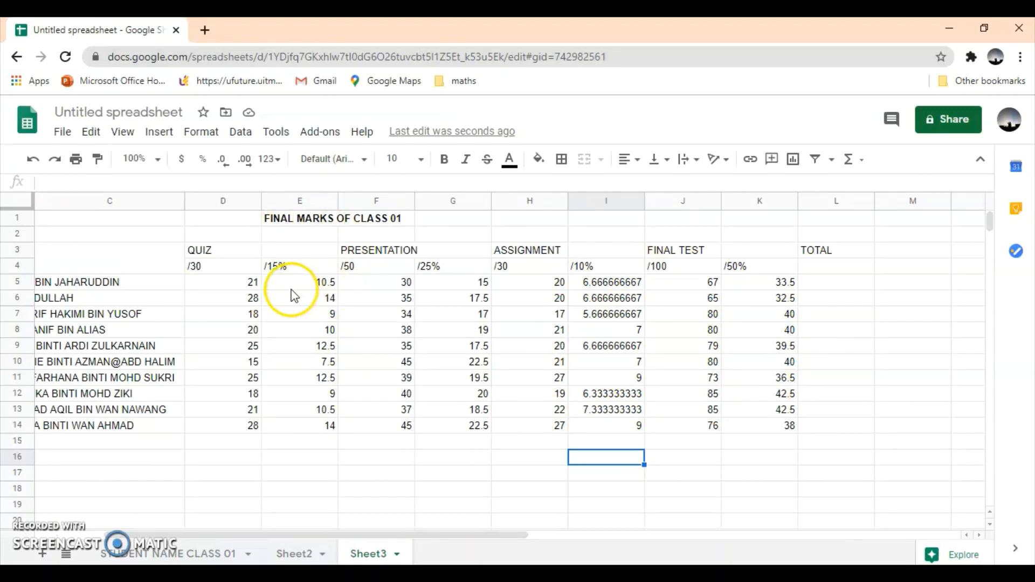
Step: Format the weighted quiz marks in E5:E14 to two decimal places and the weighted presentation marks in G5:G14 to one
left_click(288, 303)
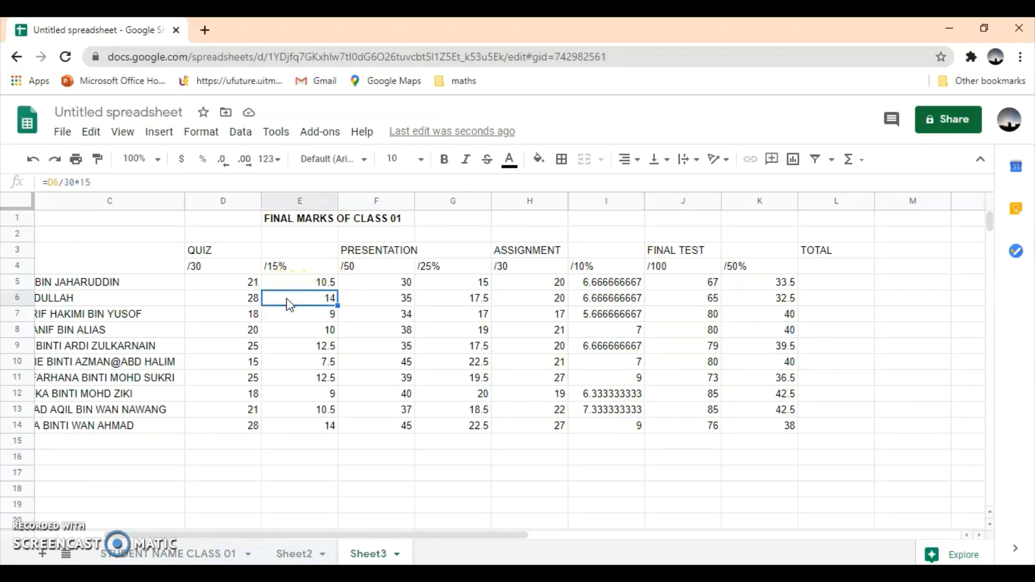
left_click(296, 286)
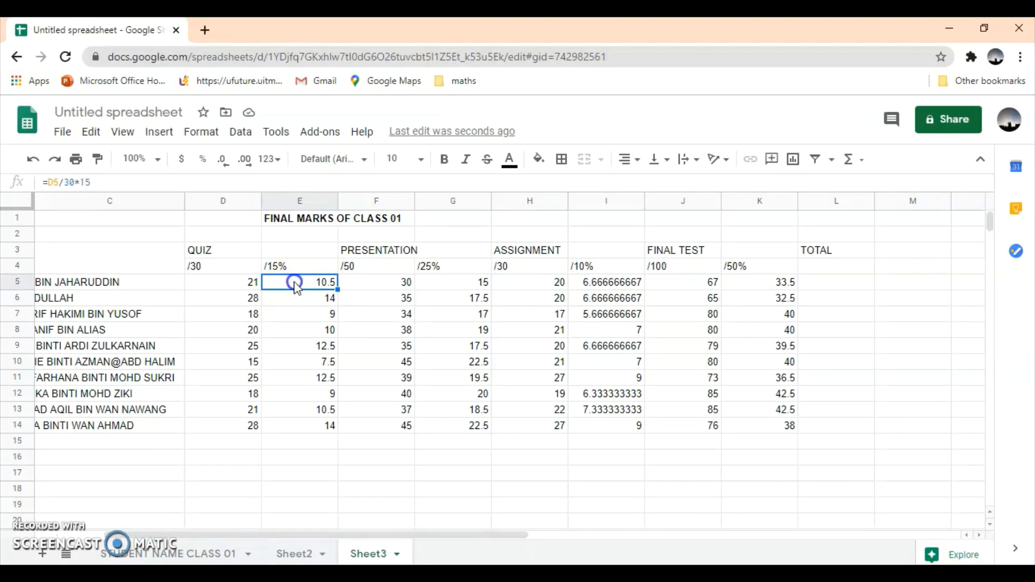
left_click_drag(296, 284, 303, 424)
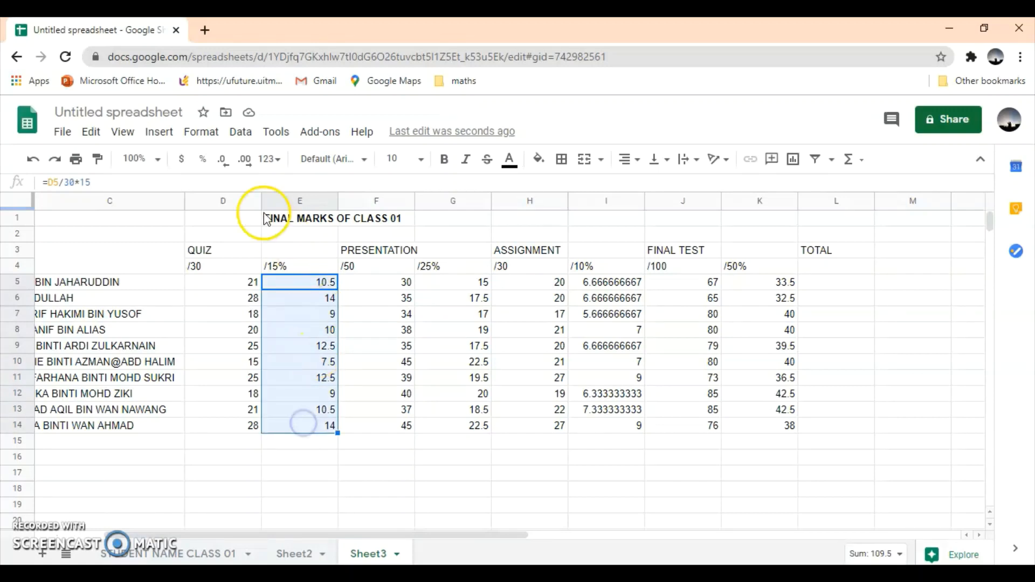
left_click(245, 159)
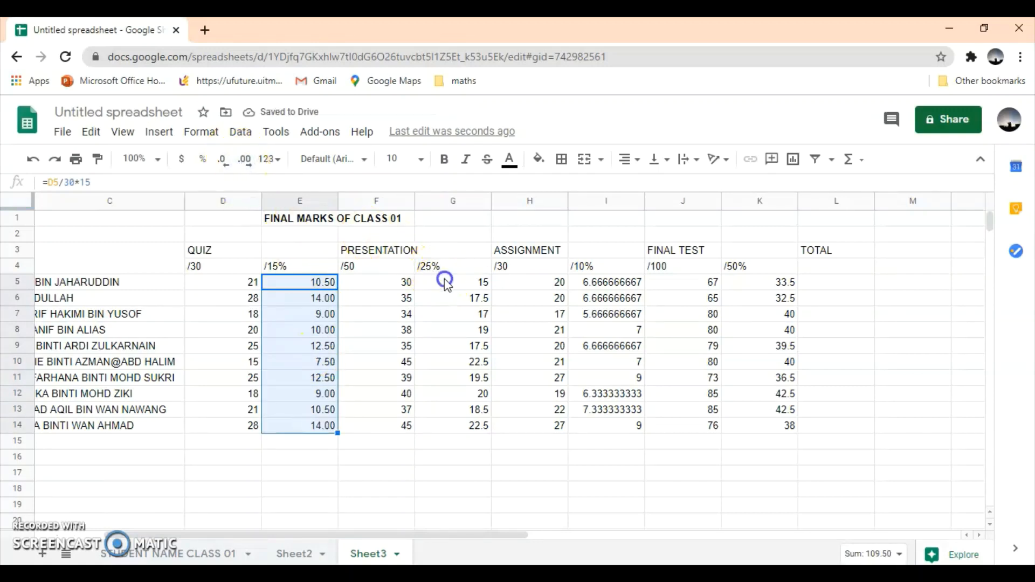
left_click_drag(445, 280, 445, 426)
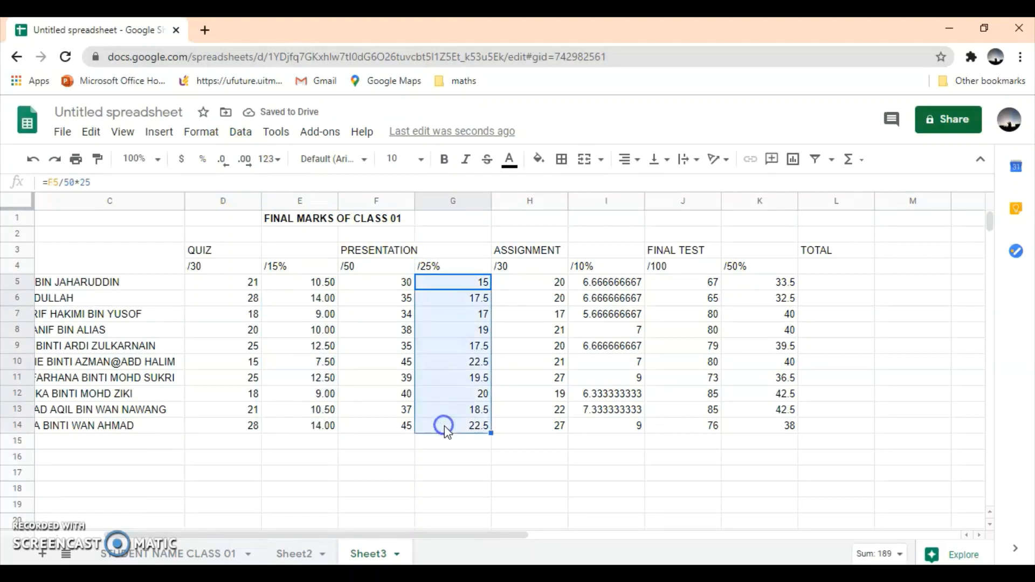
left_click(248, 164)
Step: Format the weighted assignment marks in I5:I14 and the weighted final test marks in K5:K14 to two decimal places
left_click(627, 282)
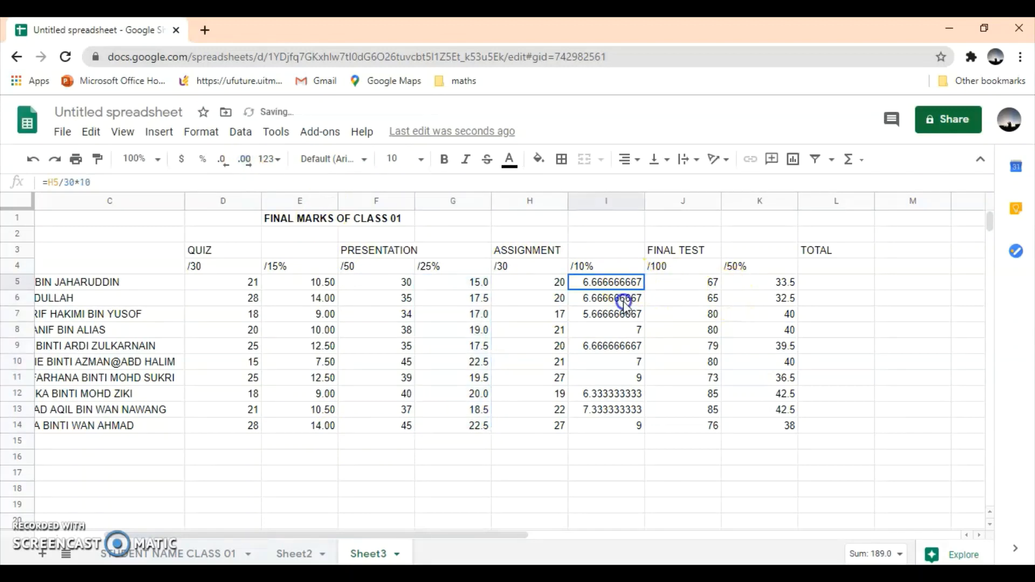
left_click_drag(625, 305, 620, 425)
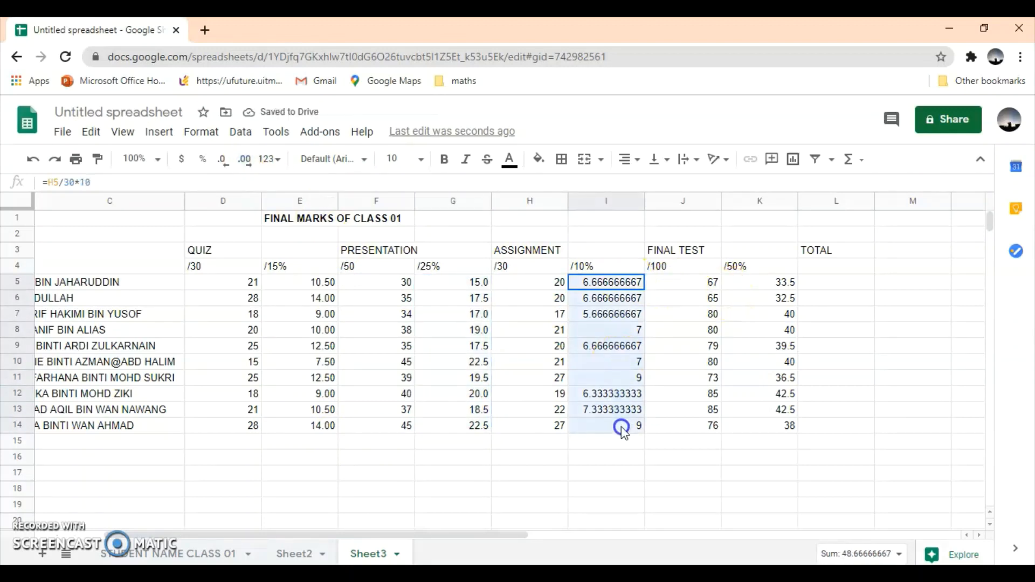
left_click(226, 168)
left_click(227, 167)
left_click(226, 167)
left_click(227, 167)
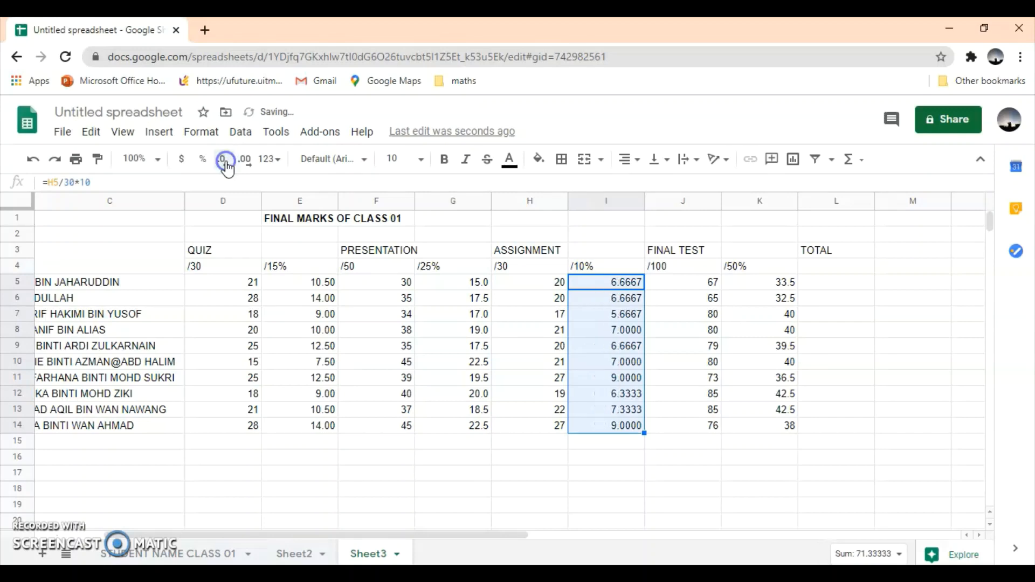
left_click(227, 167)
left_click(226, 167)
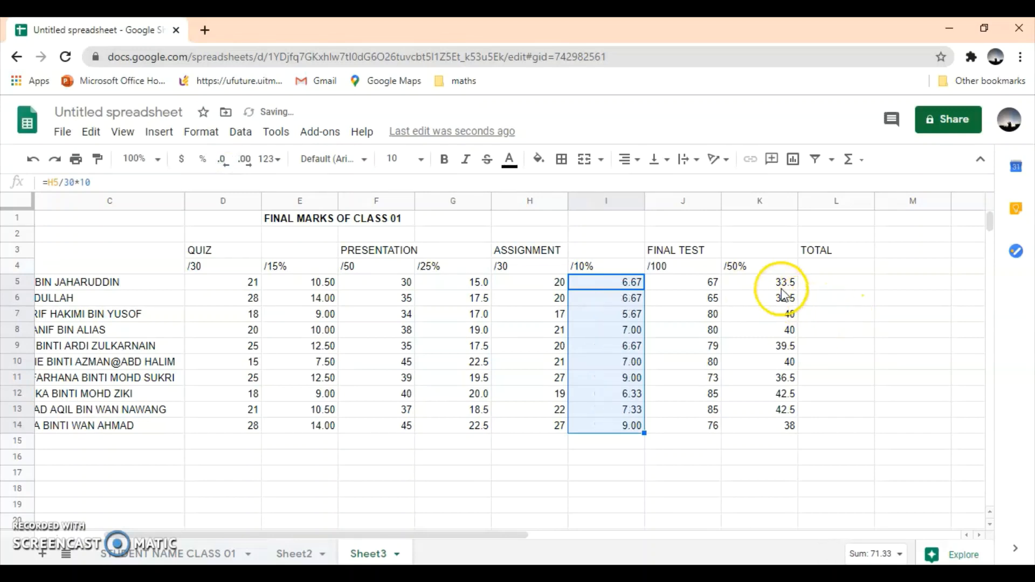
left_click_drag(784, 282, 779, 425)
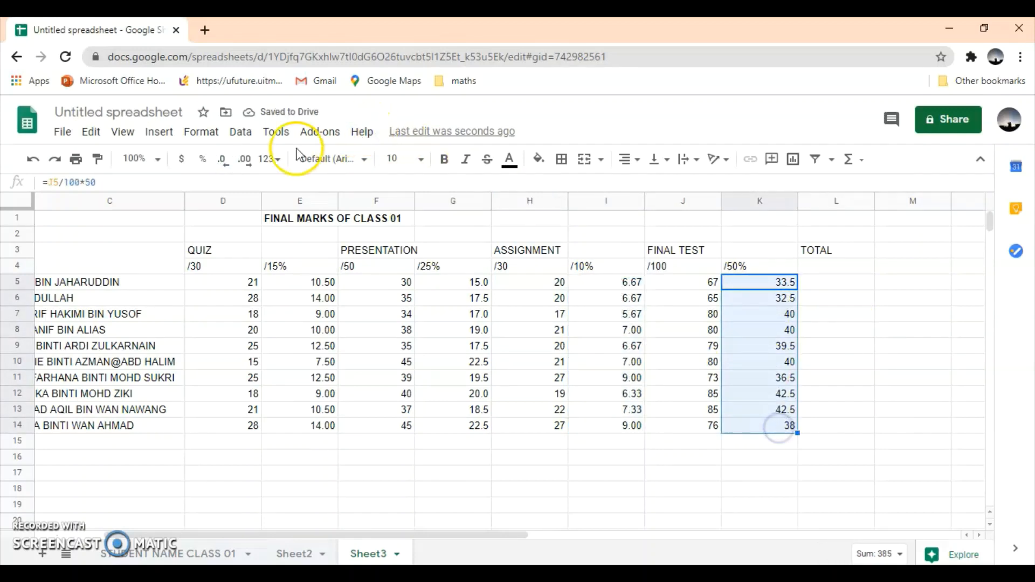
left_click(246, 159)
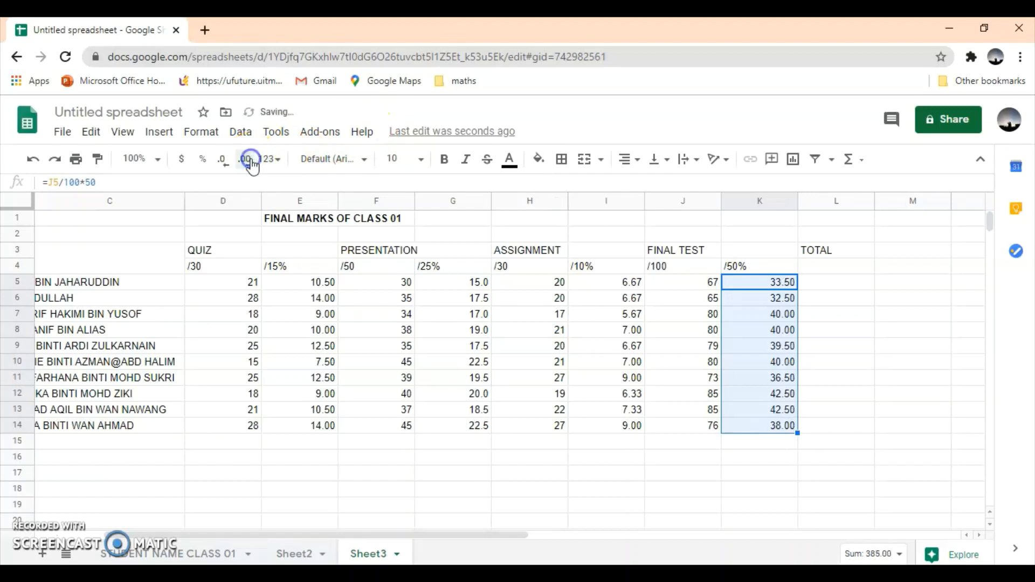
Step: Calculate the total marks by entering =E5+G5+I5+K5 in L5 and filling the formula down to L14
left_click(834, 283)
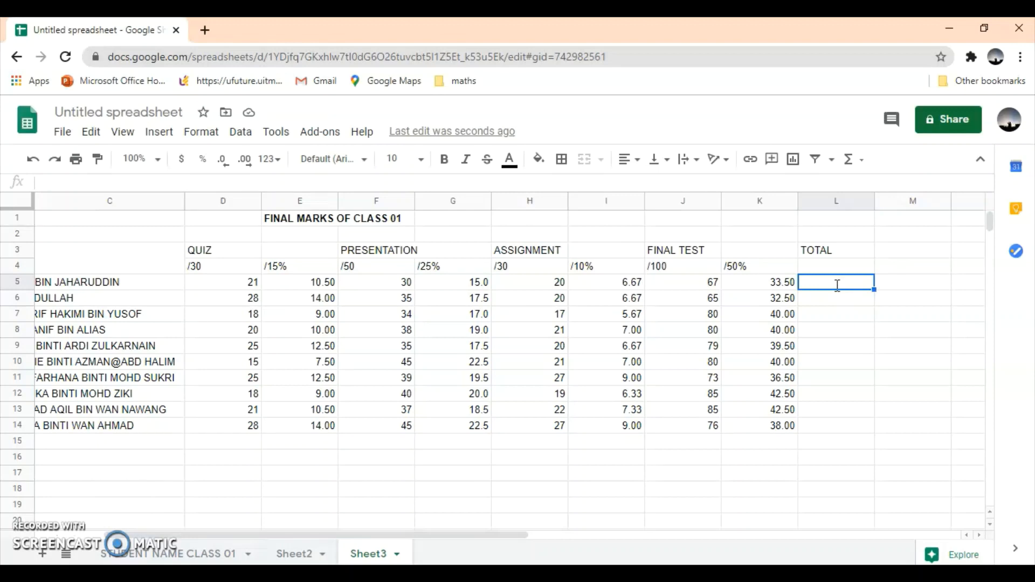
type("=")
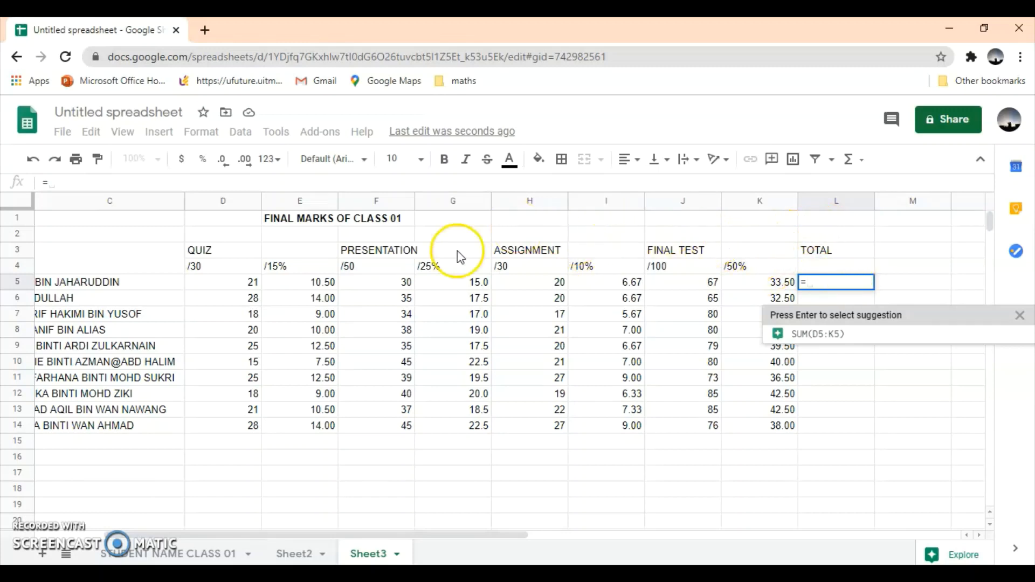
left_click(324, 282)
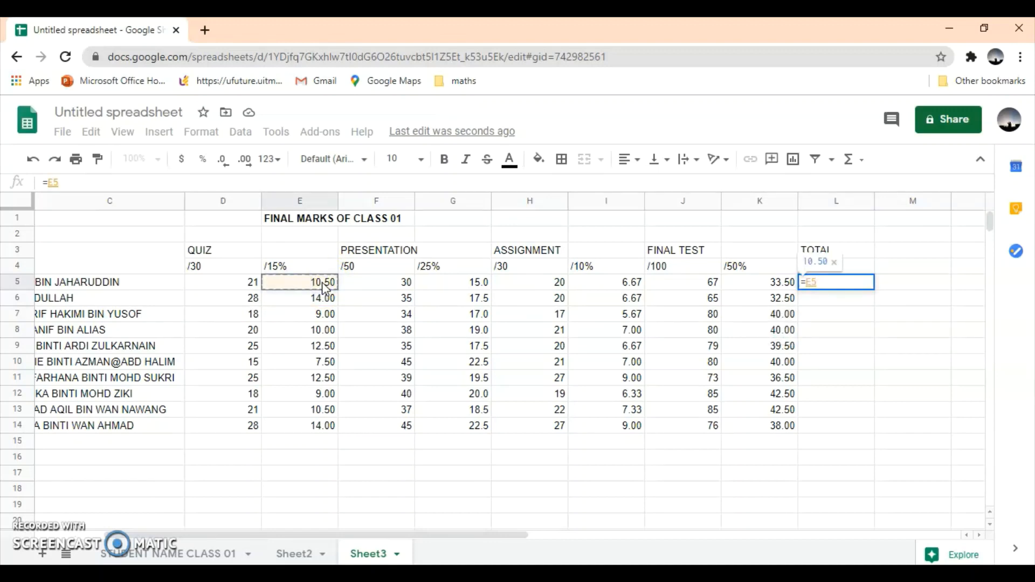
type("+")
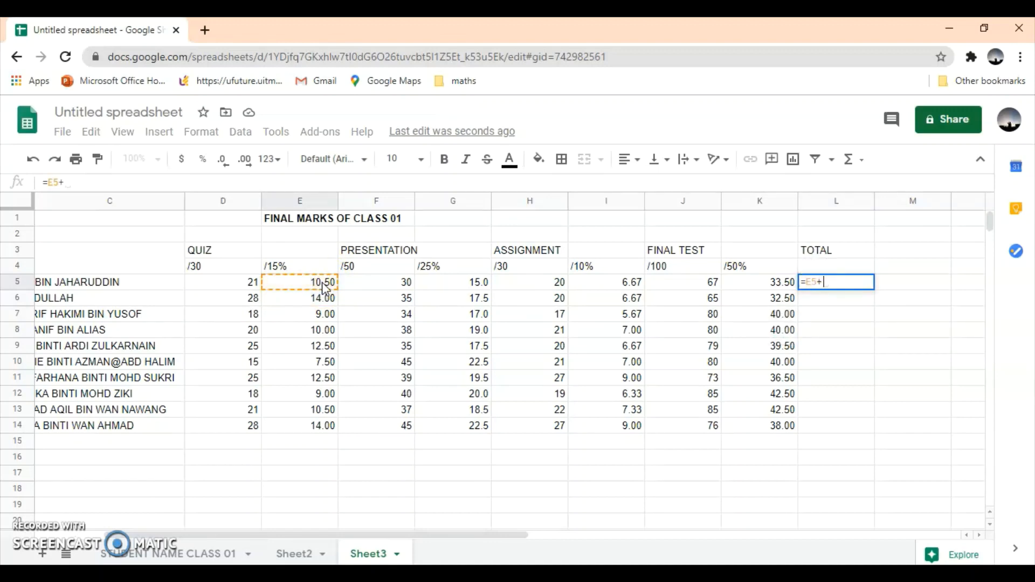
left_click(461, 282)
type("+")
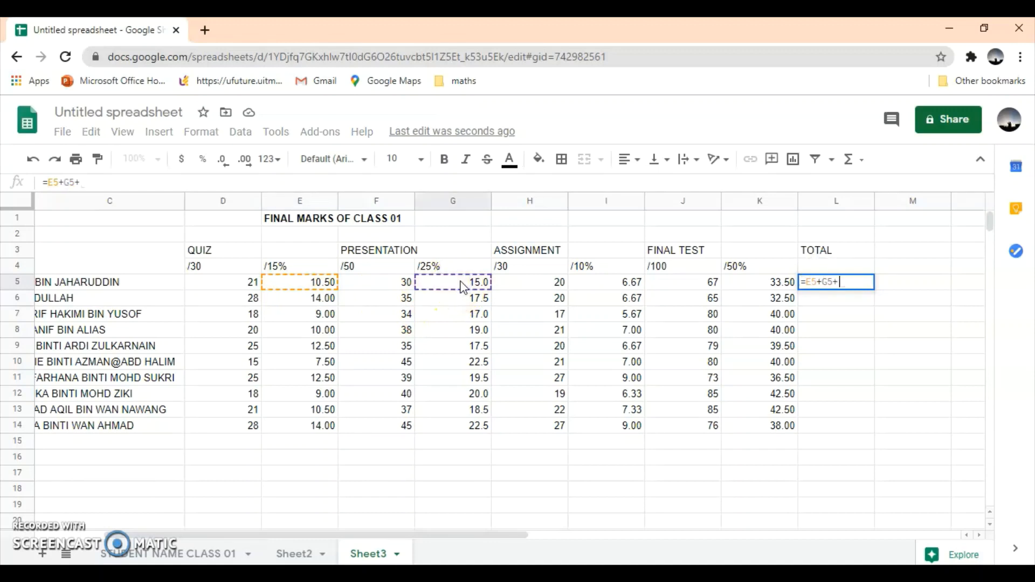
left_click(603, 283)
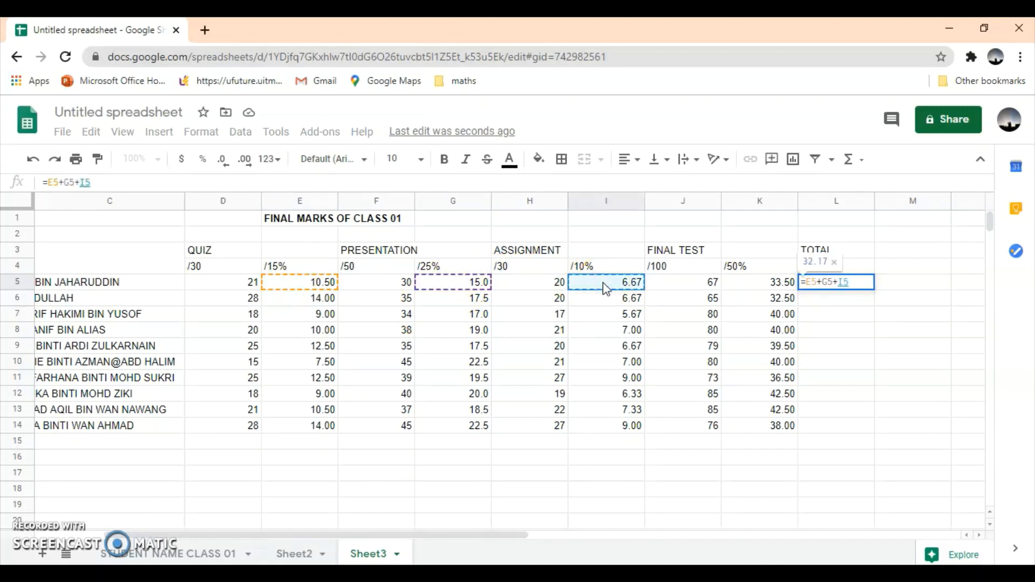
type("+")
left_click(766, 287)
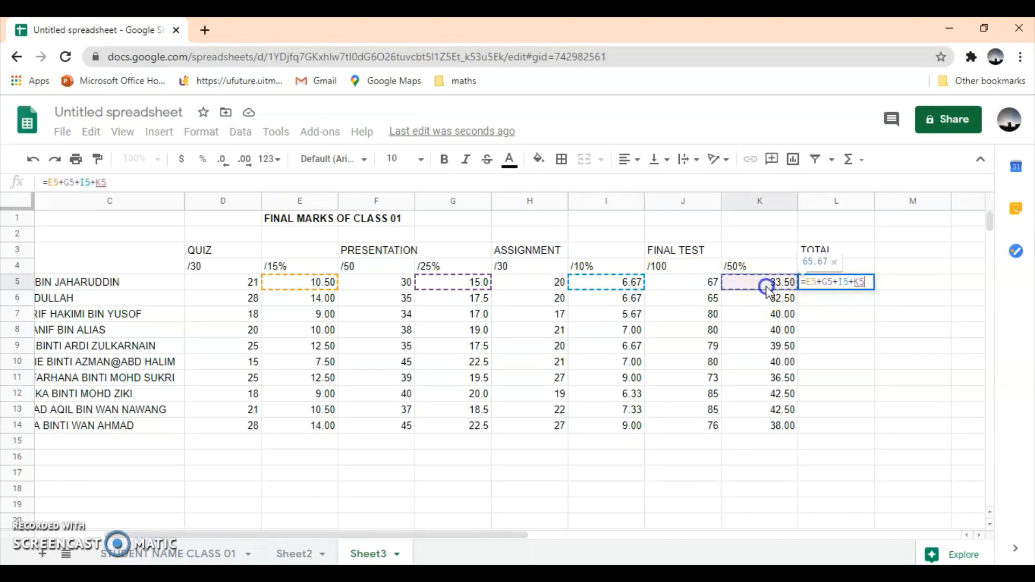
key("Return")
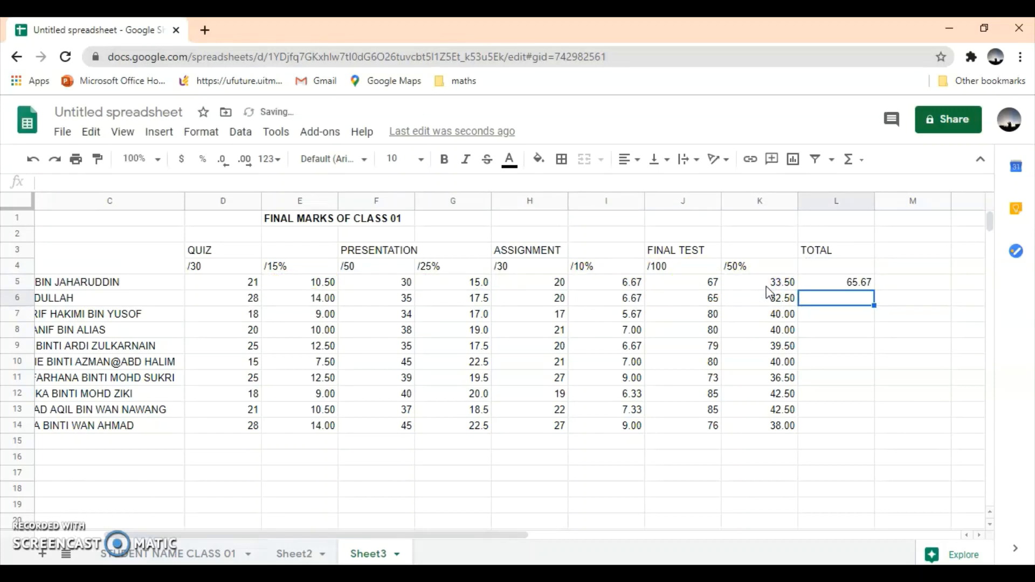
left_click(825, 283)
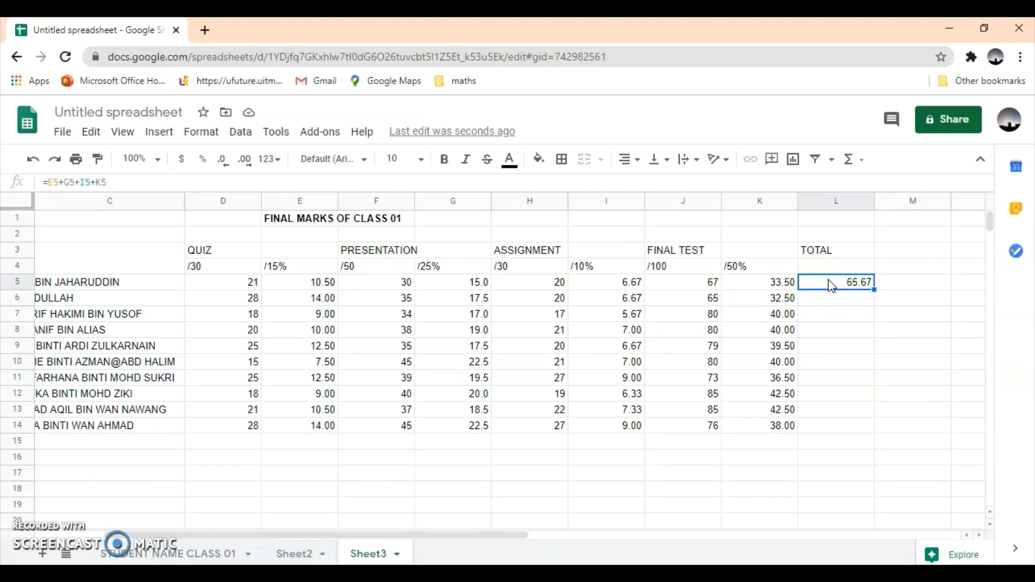
left_click_drag(874, 290, 865, 427)
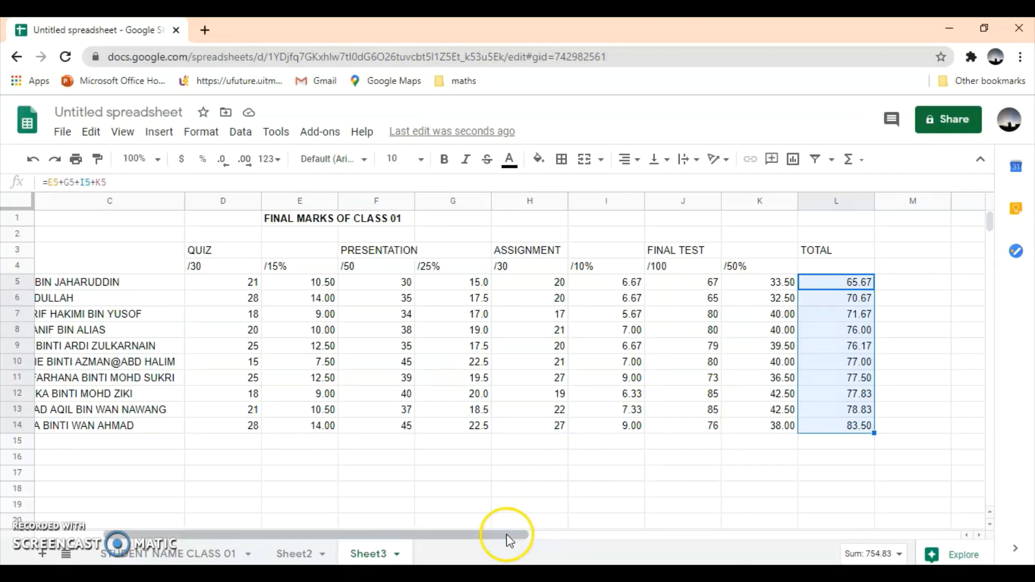
Step: Apply borders to all cells of the marks table A3:L14
left_click_drag(508, 536, 425, 524)
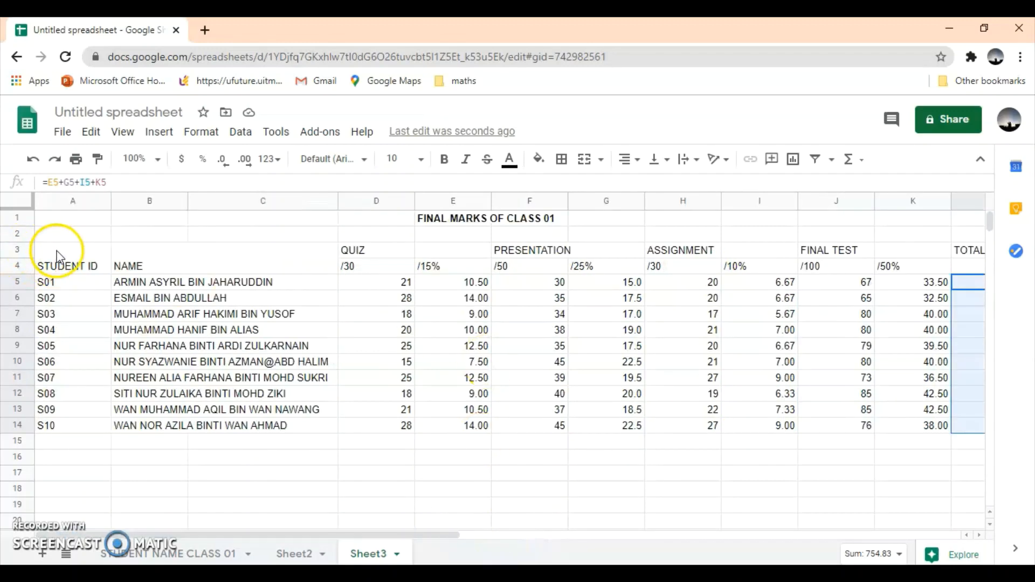
left_click_drag(59, 264, 865, 431)
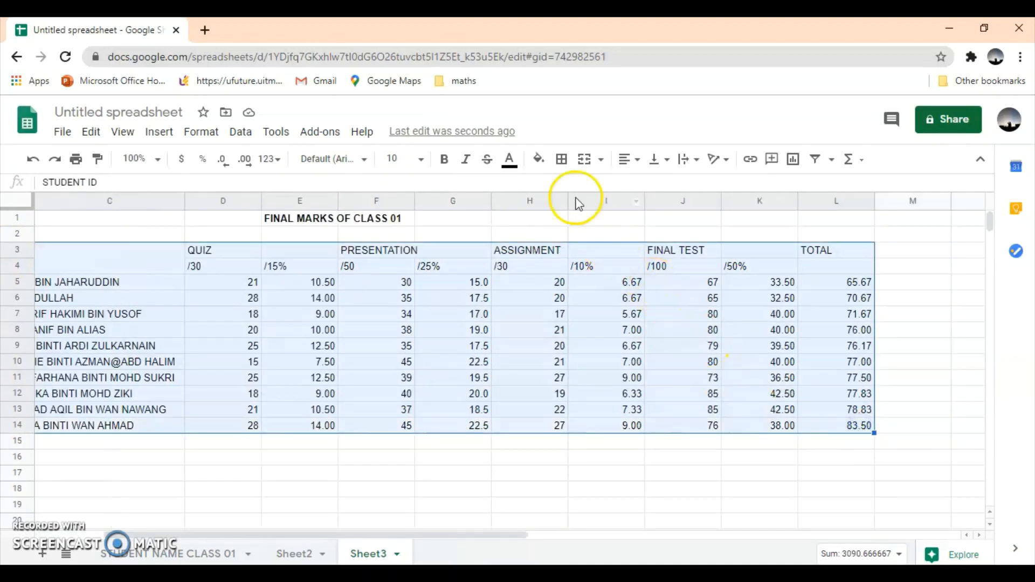
left_click(562, 170)
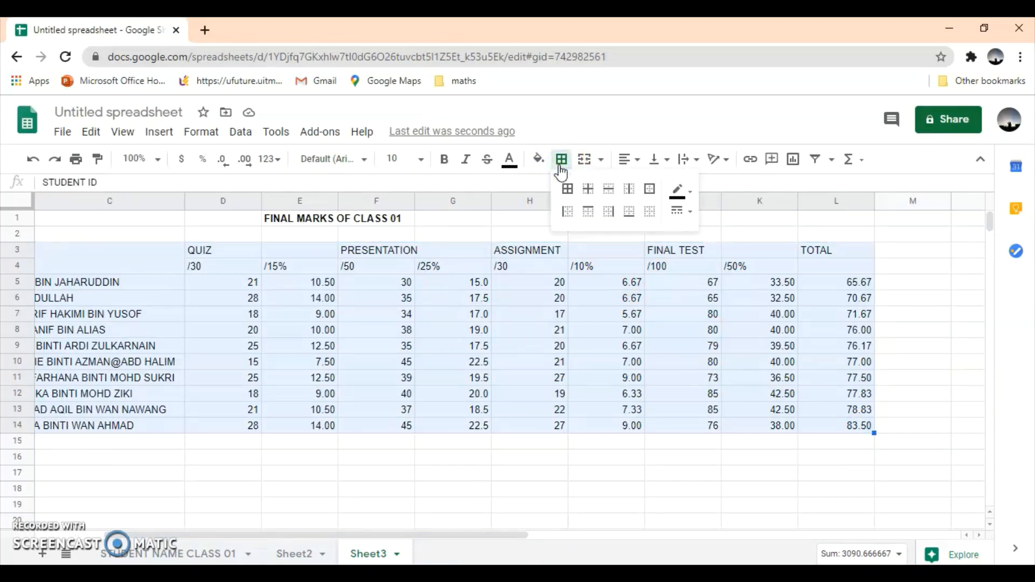
left_click(651, 190)
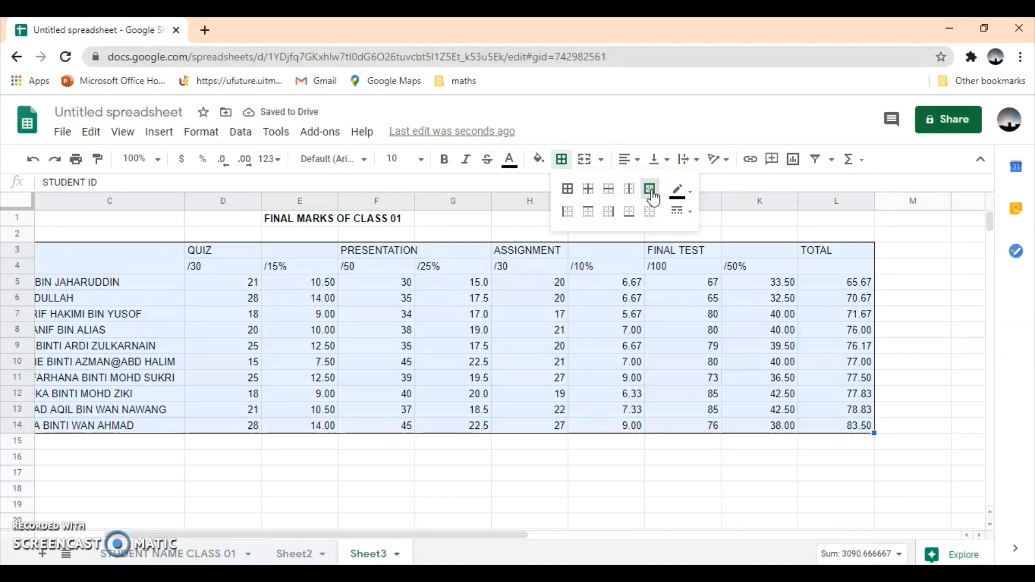
left_click(569, 190)
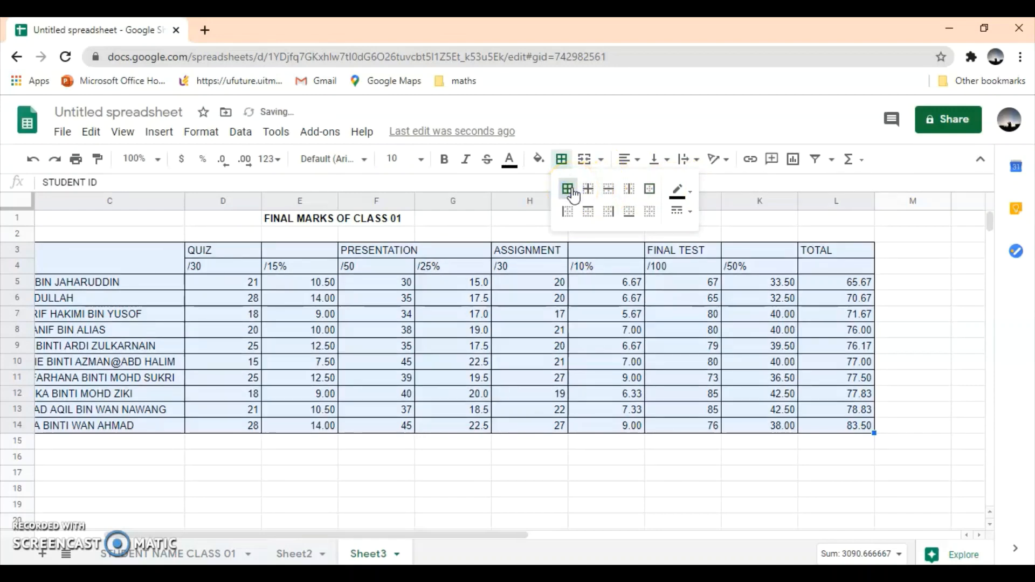
Step: Try red and magenta as the border colour of the marks table A3:L14
left_click(678, 197)
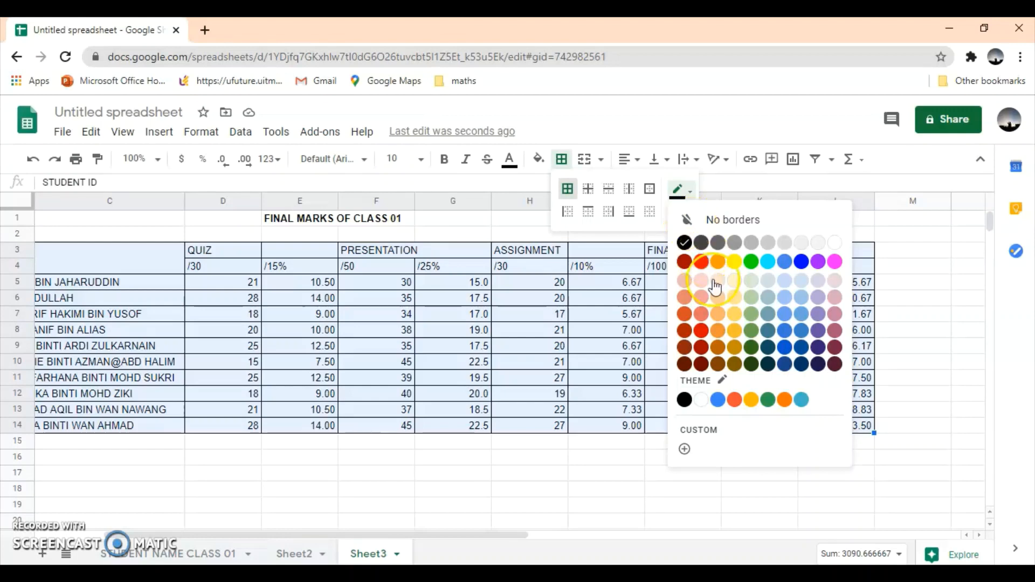
left_click(702, 329)
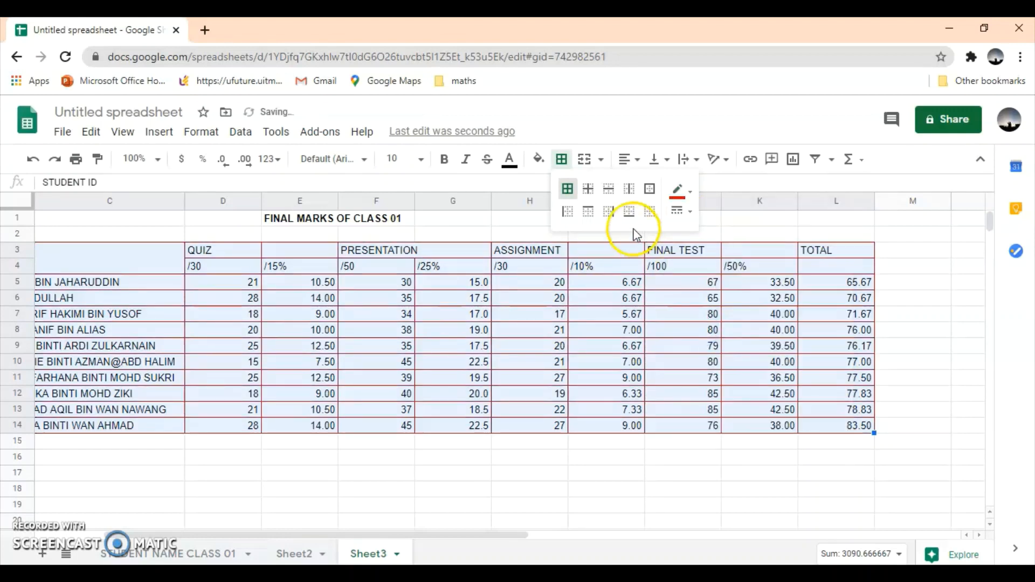
left_click(679, 191)
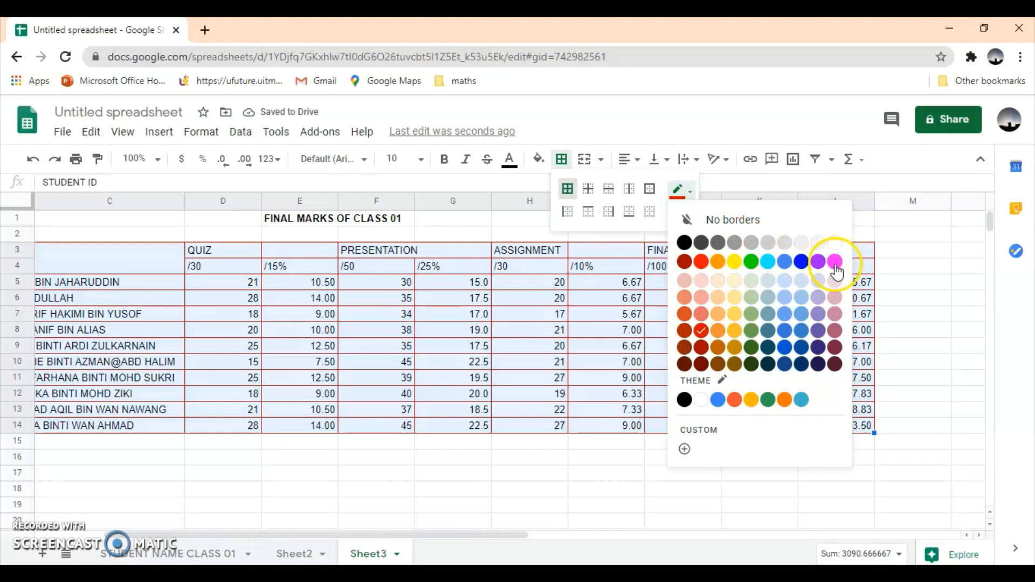
left_click(835, 264)
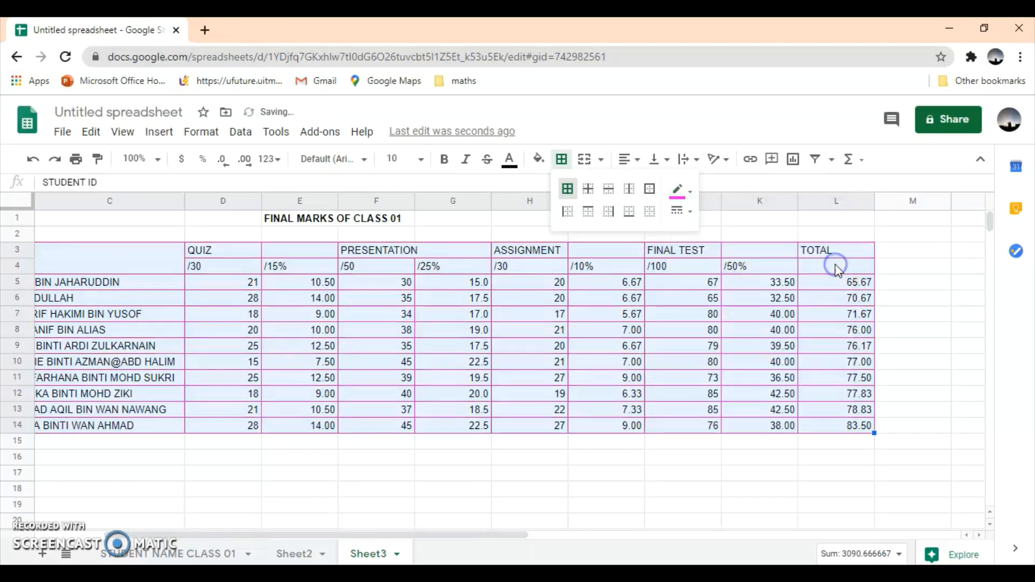
Step: Set the border colour of the marks table A3:L14 to blue
left_click(678, 202)
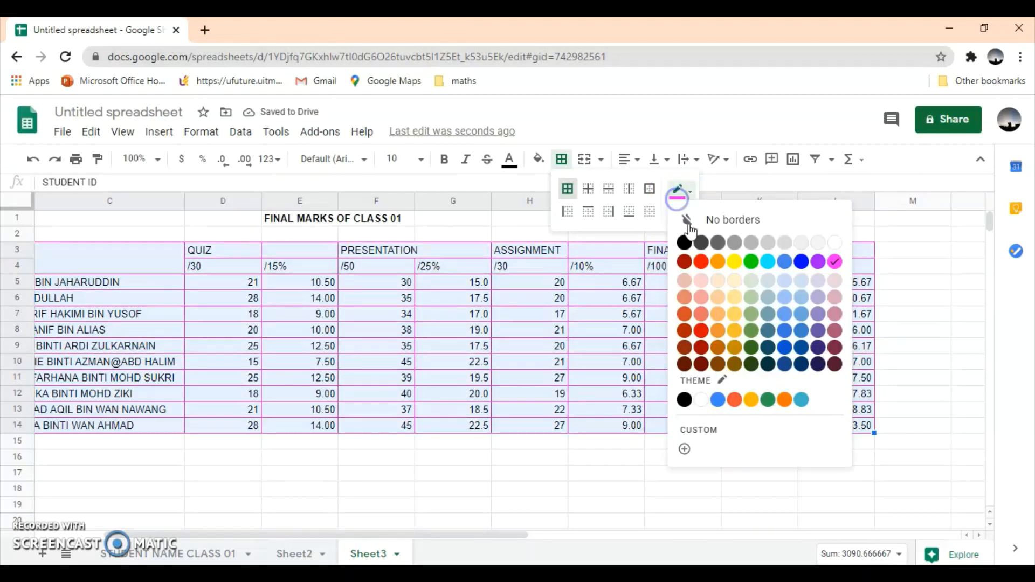
left_click(801, 262)
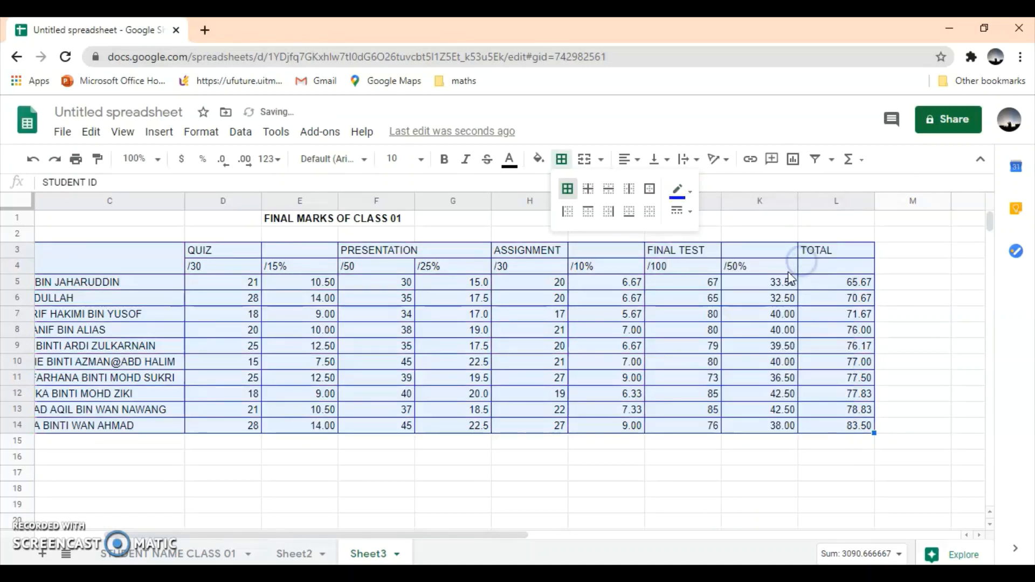
left_click(501, 463)
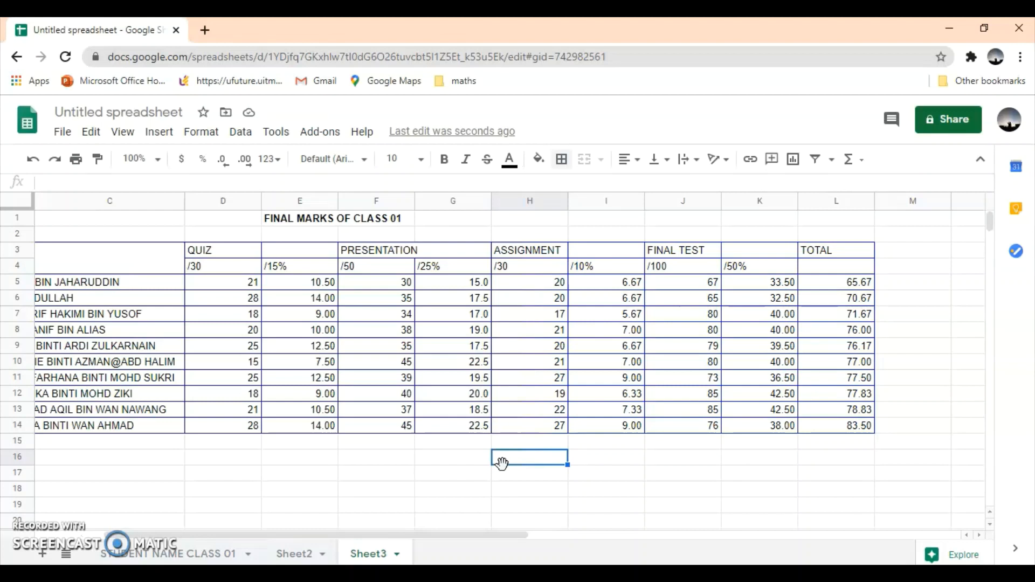
Step: Merge the QUIZ heading cells D3:E3 horizontally
left_click_drag(210, 253, 295, 256)
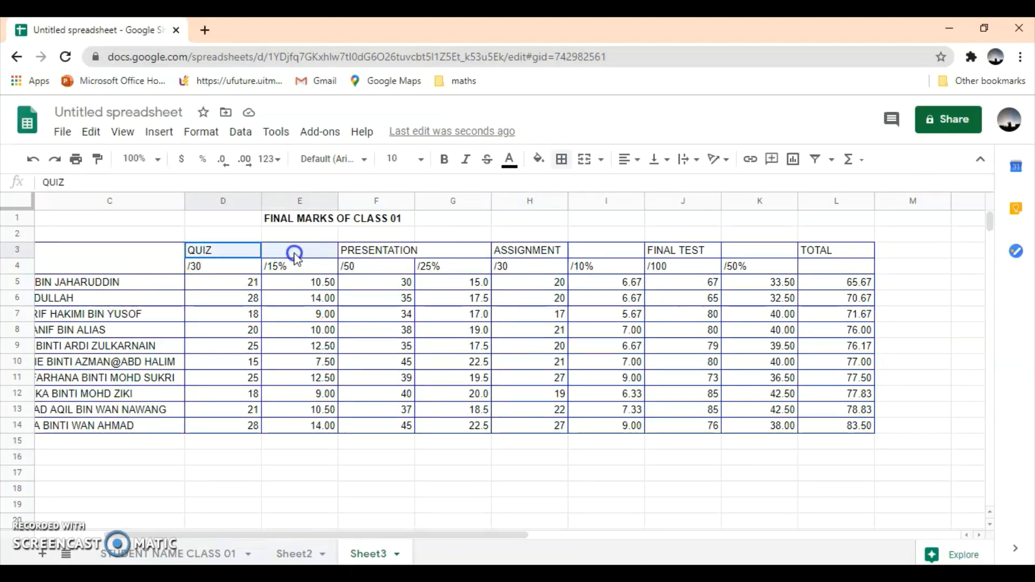
left_click(201, 132)
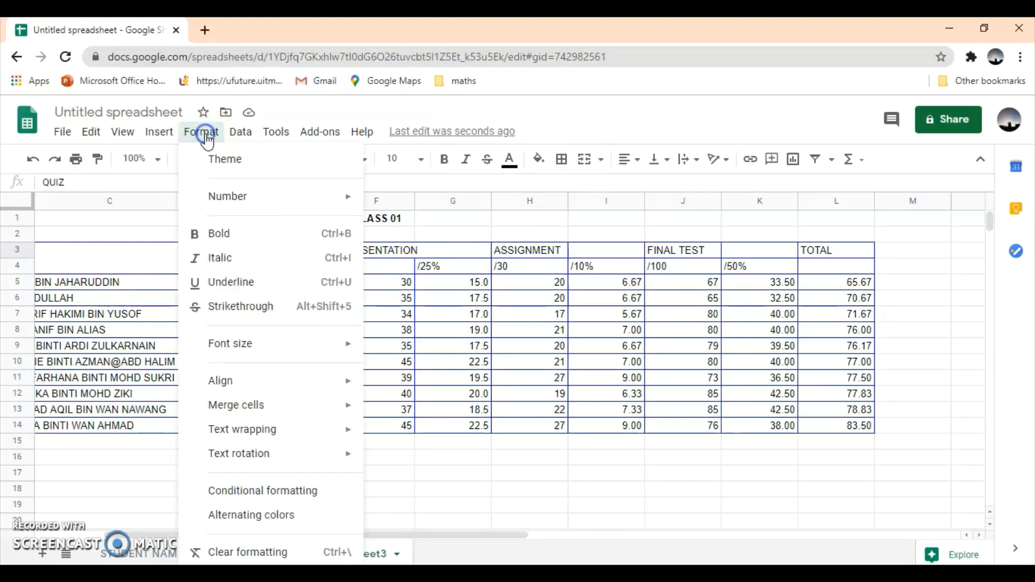
mouse_move(255, 414)
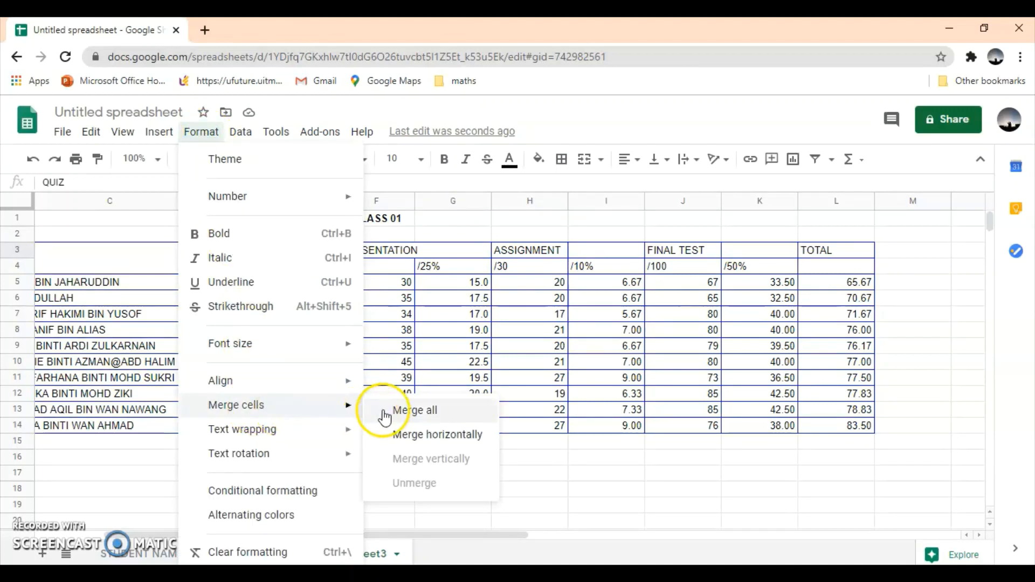
left_click(401, 437)
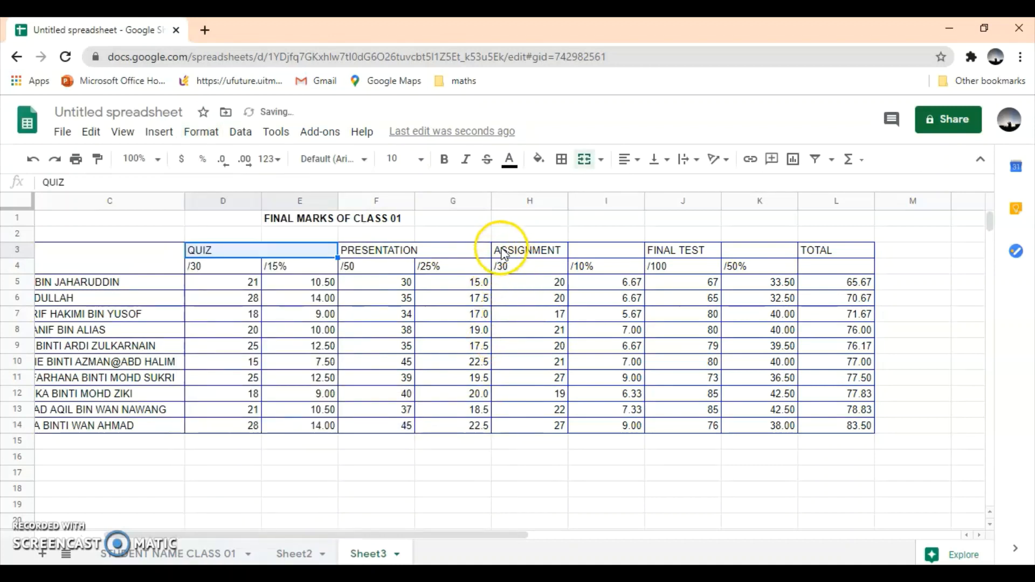
Step: Horizontally merge the ASSIGNMENT heading cells H3:I3 and the FINAL TEST heading cells J3:K3
left_click_drag(515, 250, 593, 247)
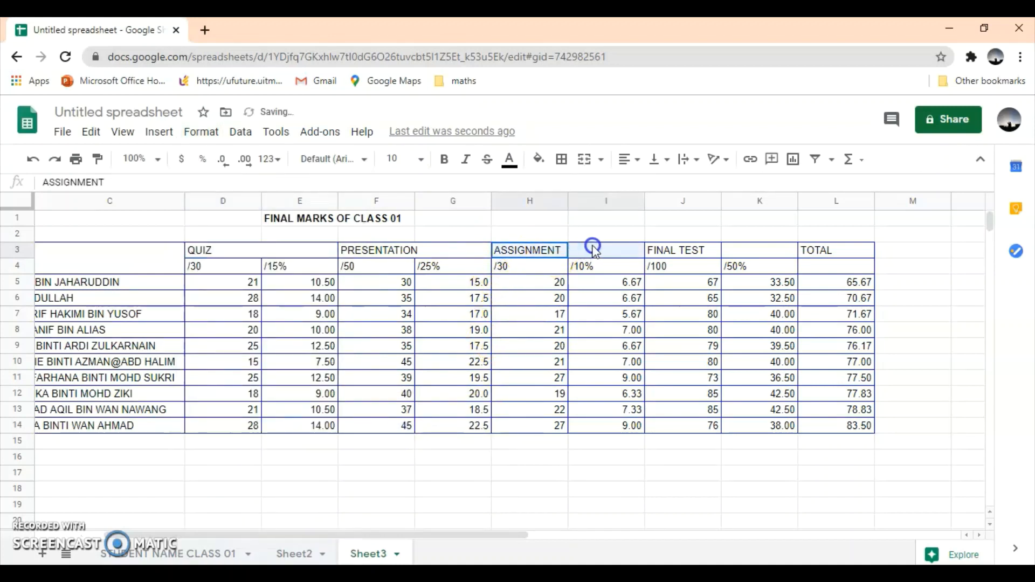
left_click(202, 131)
mouse_move(351, 408)
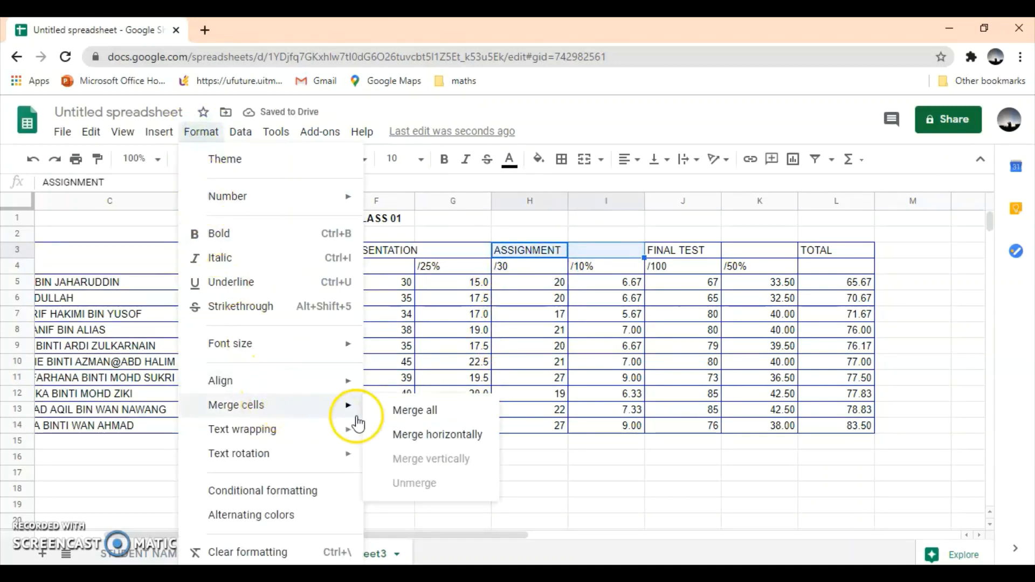
left_click(401, 434)
left_click_drag(668, 251, 742, 249)
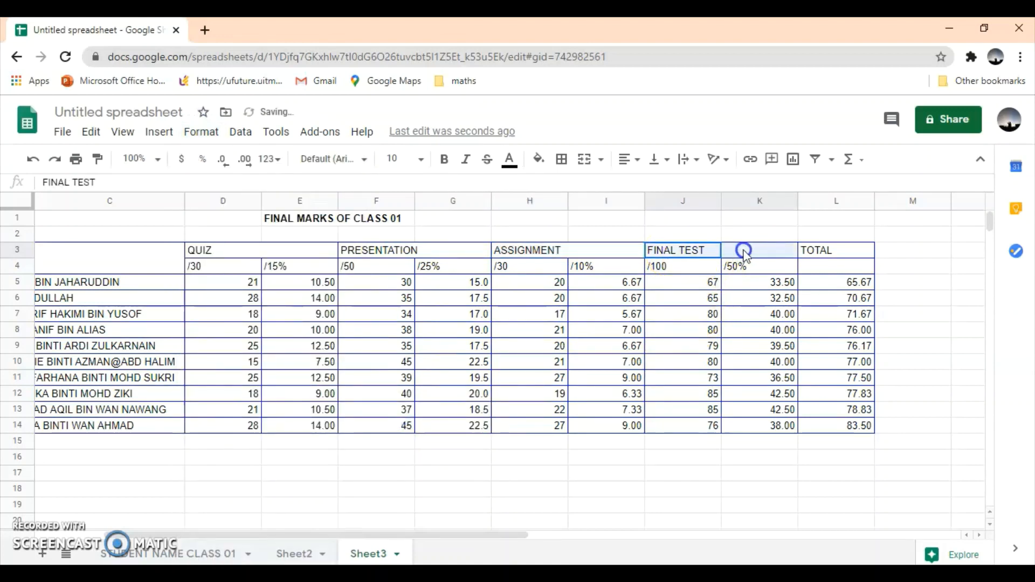
left_click(206, 133)
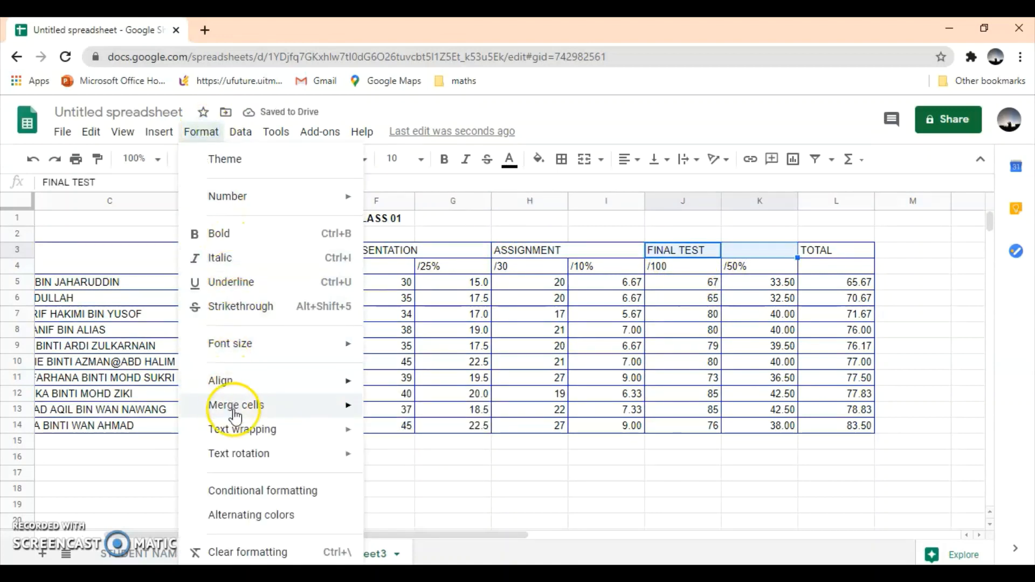
mouse_move(351, 406)
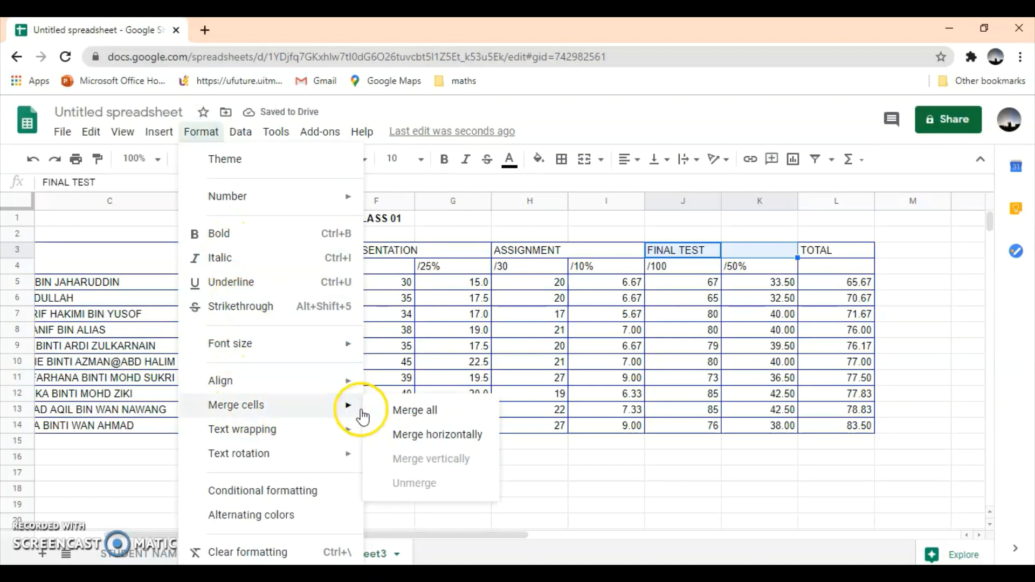
left_click(404, 434)
Step: Merge the TOTAL heading cells L3:L4 into one cell
left_click_drag(830, 250, 830, 267)
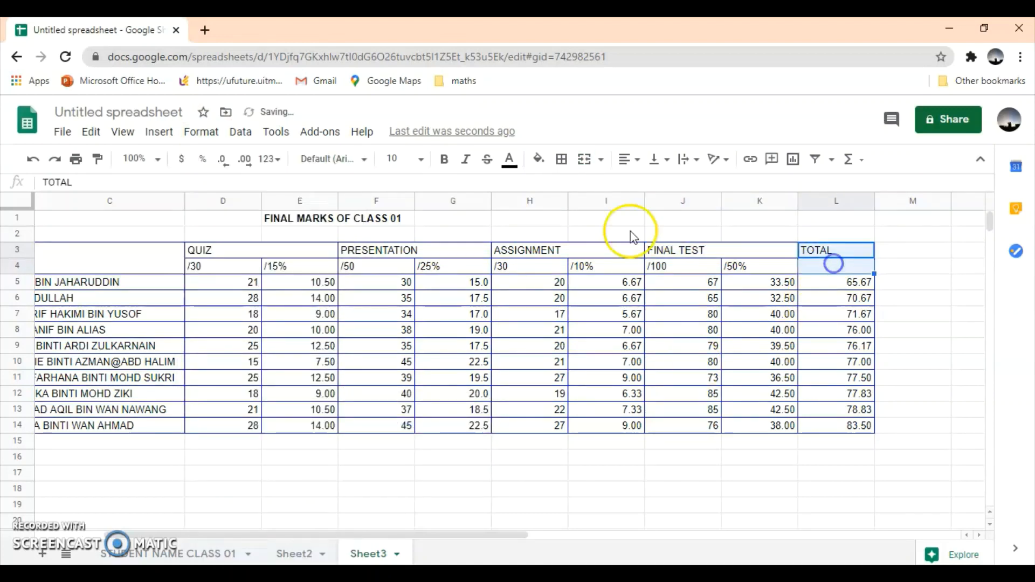
left_click(216, 137)
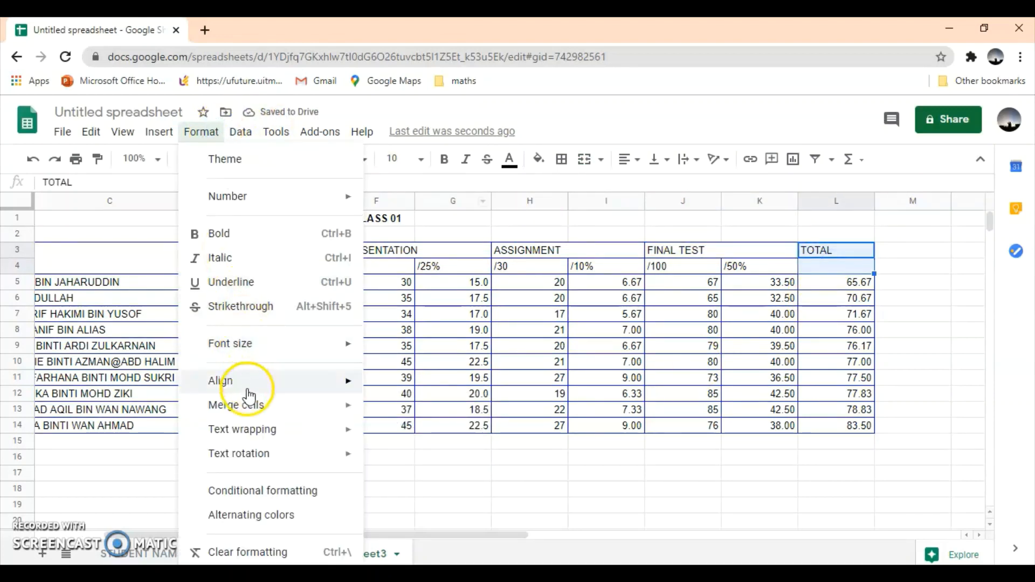
mouse_move(281, 405)
left_click(405, 414)
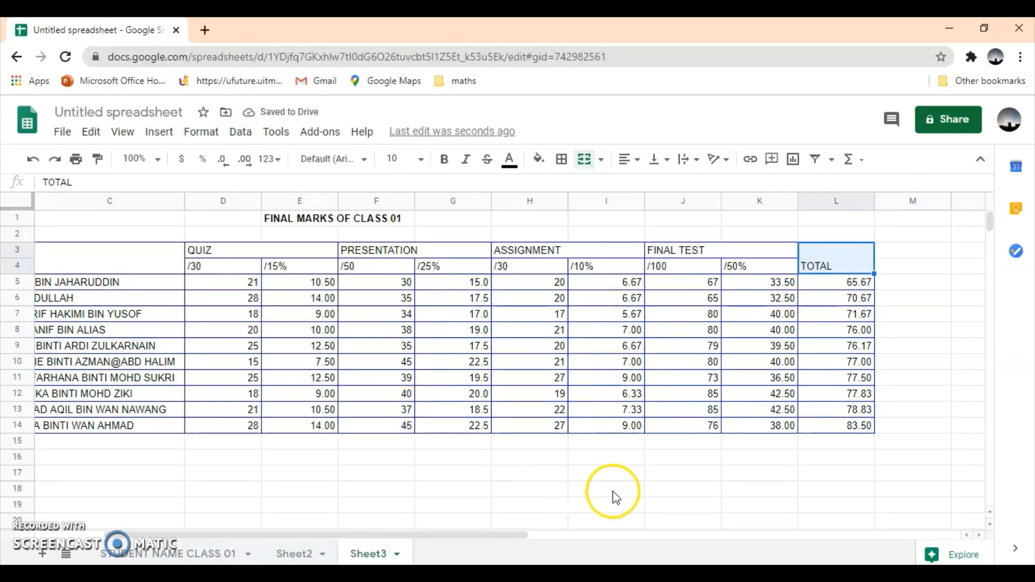
left_click(587, 460)
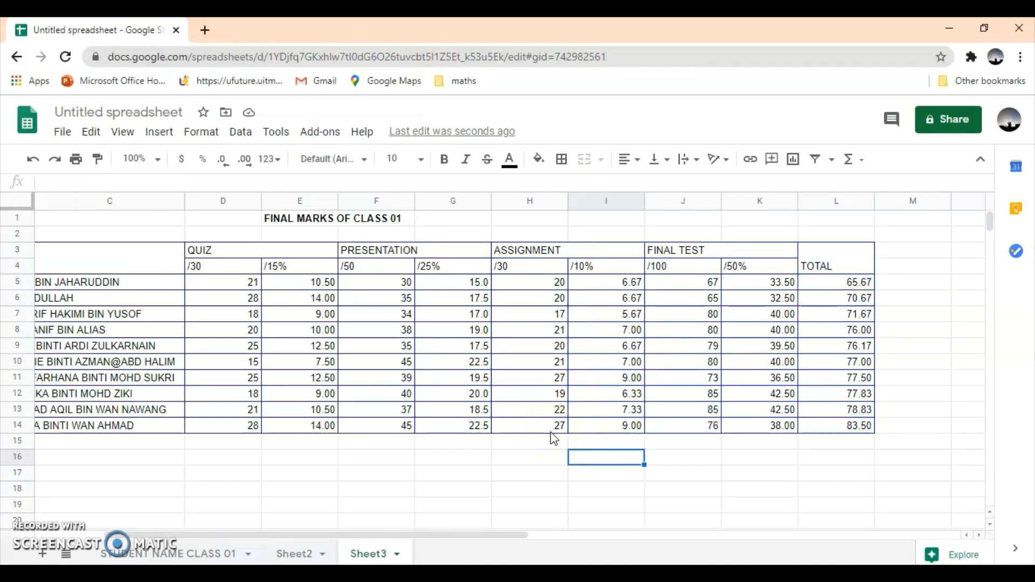
Step: Enter the labels MAX, MIN and AVERAGE in cells I16, I17 and I18 below the marks table
scroll(554, 438, "down", 1)
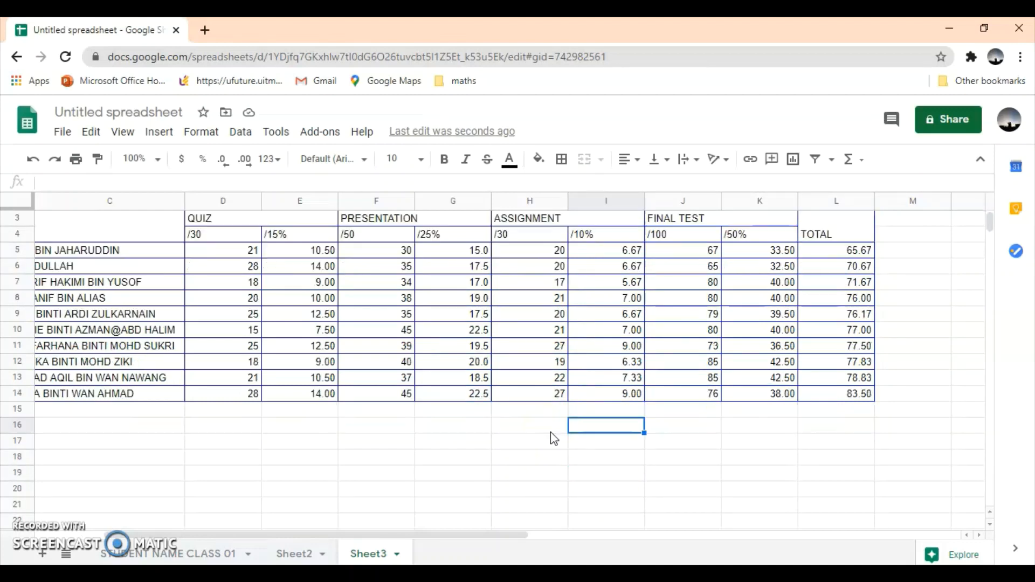
left_click(584, 430)
type("MAX")
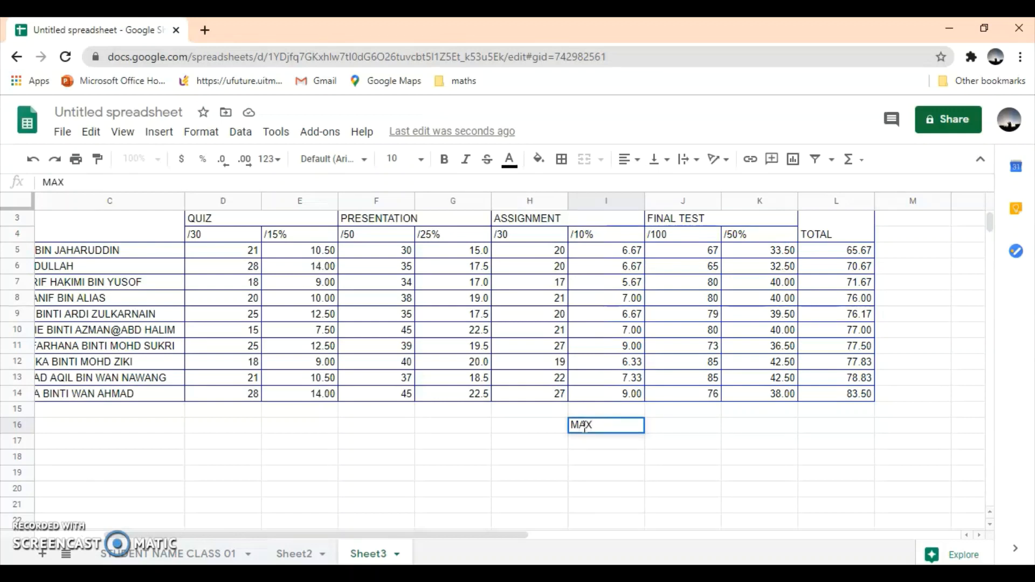
key("Return")
type("MIN")
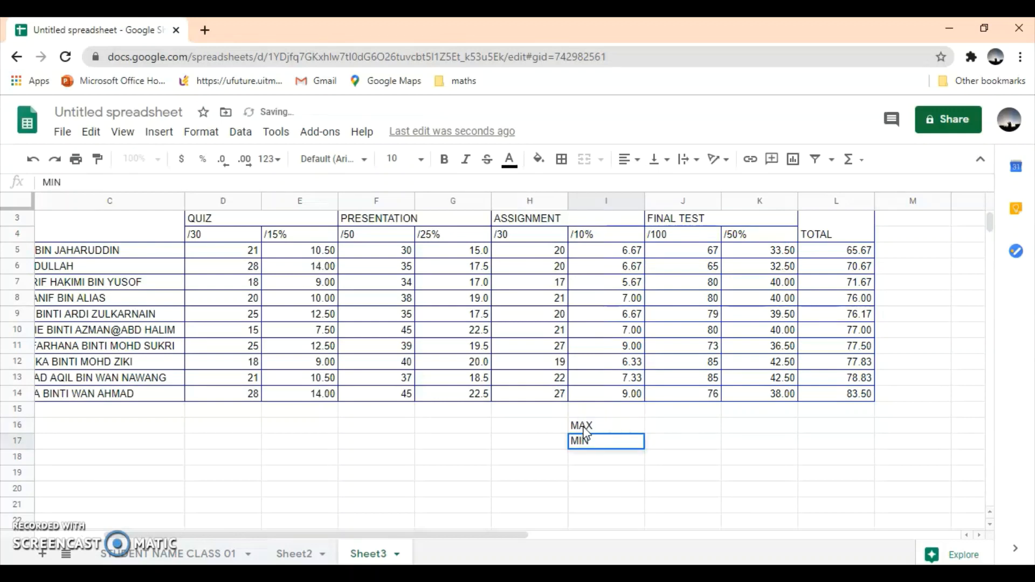
key("Return")
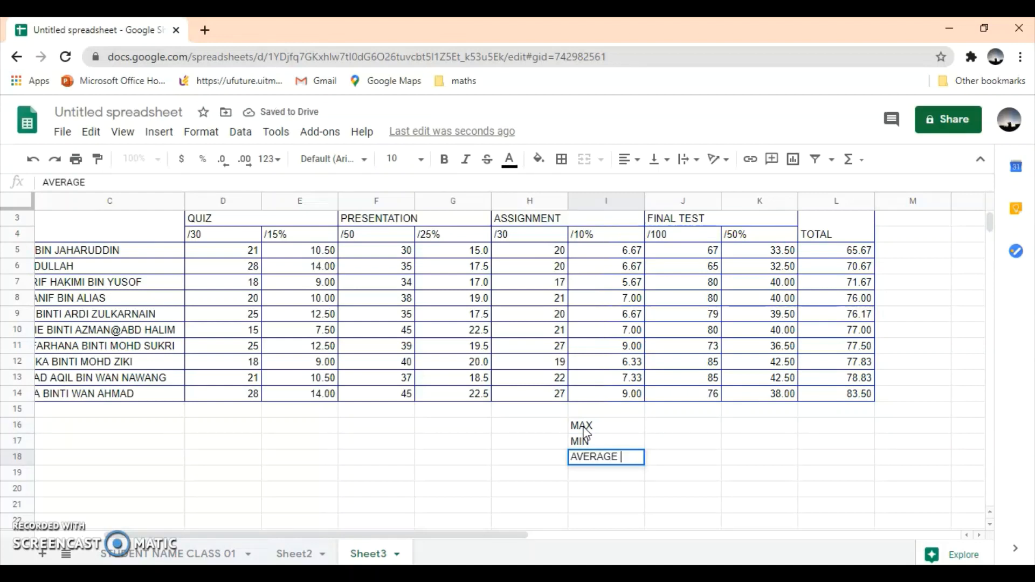
Step: Apply borders to all cells of the summary block I16:J18
left_click_drag(584, 433, 667, 457)
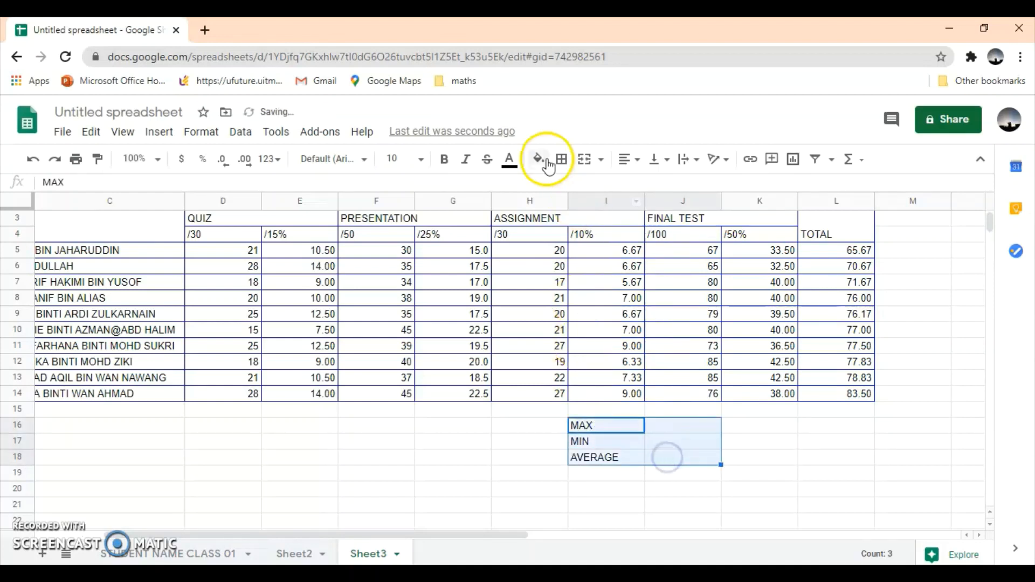
left_click(561, 159)
left_click(566, 188)
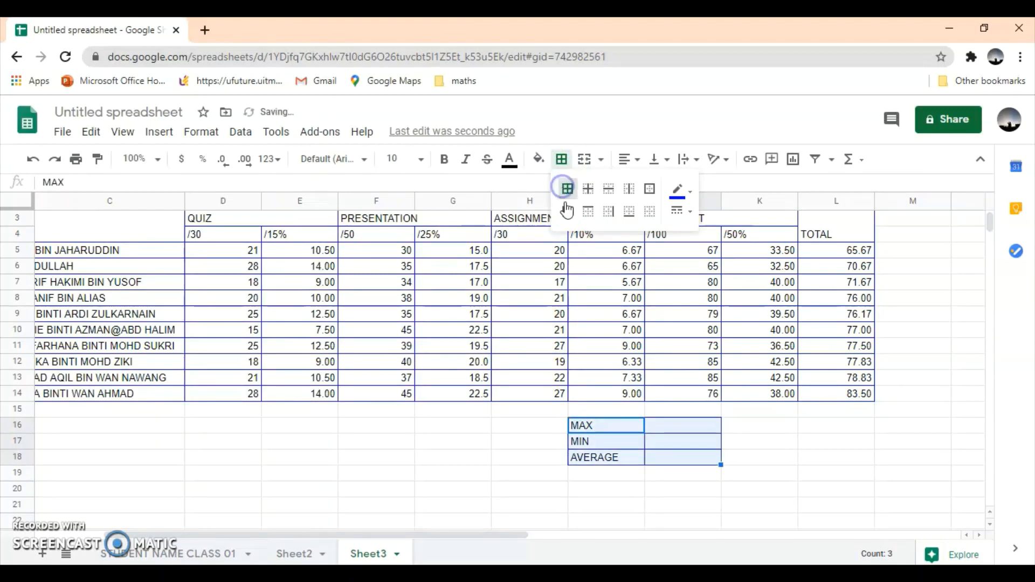
Step: Calculate the maximum of the totals L5:L14 with the MAX function in cell J16
left_click(674, 427)
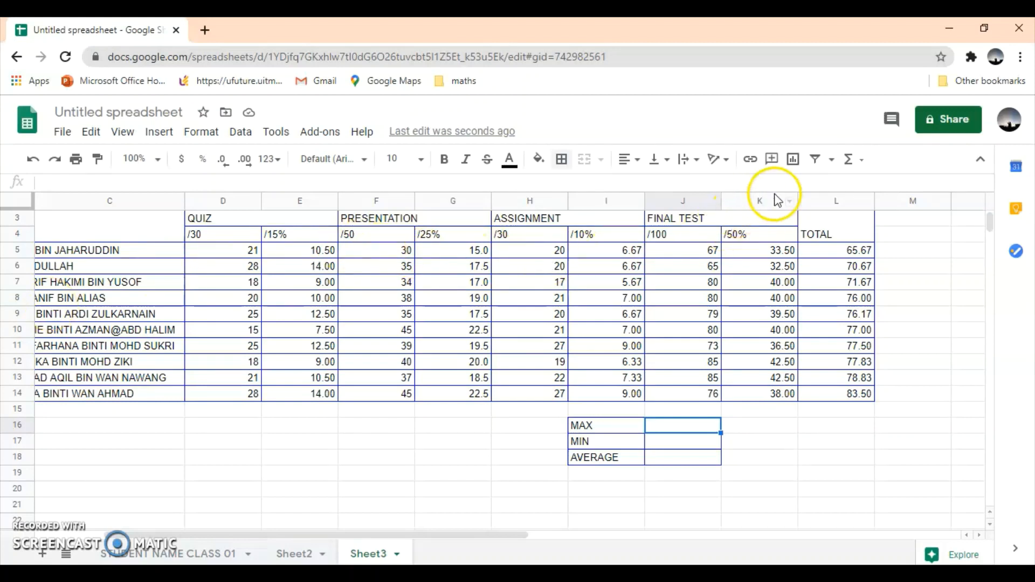
left_click(851, 159)
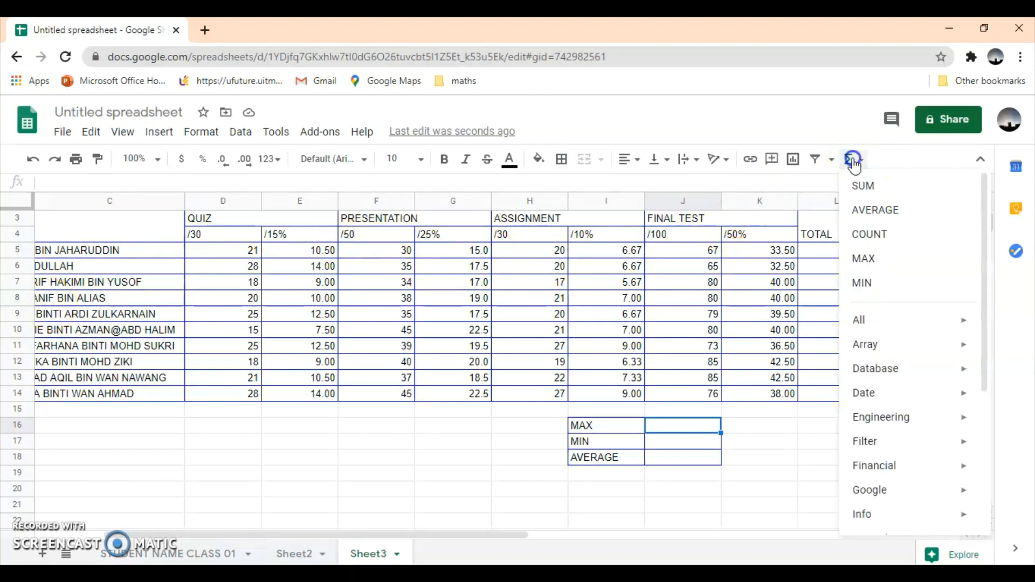
left_click(875, 260)
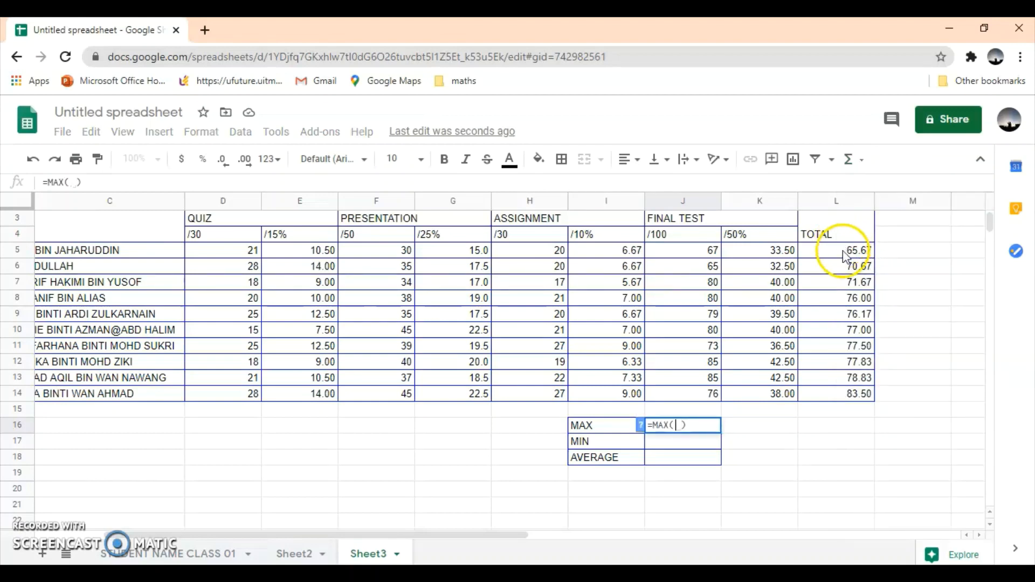
left_click_drag(845, 257, 853, 399)
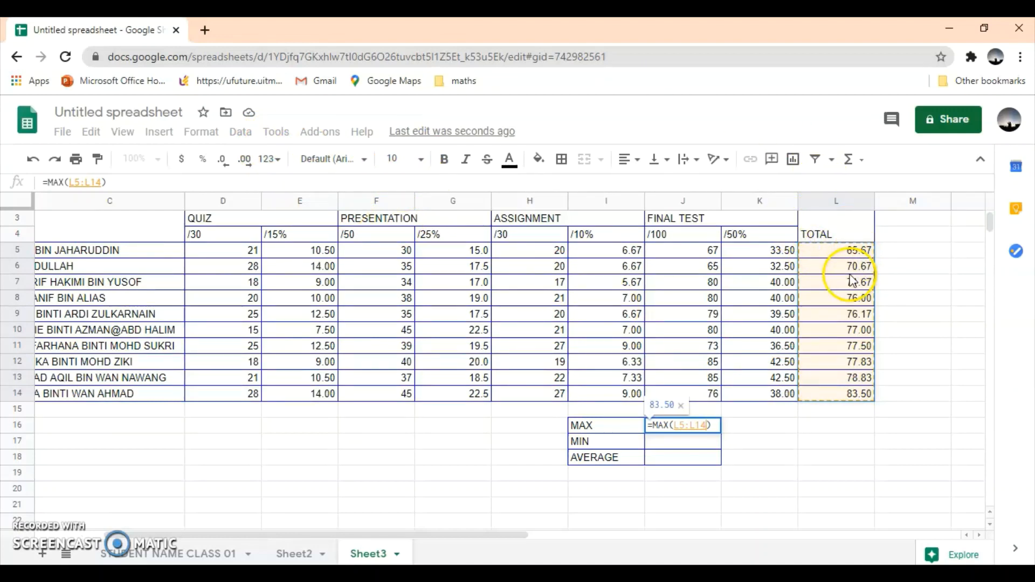
key("Return")
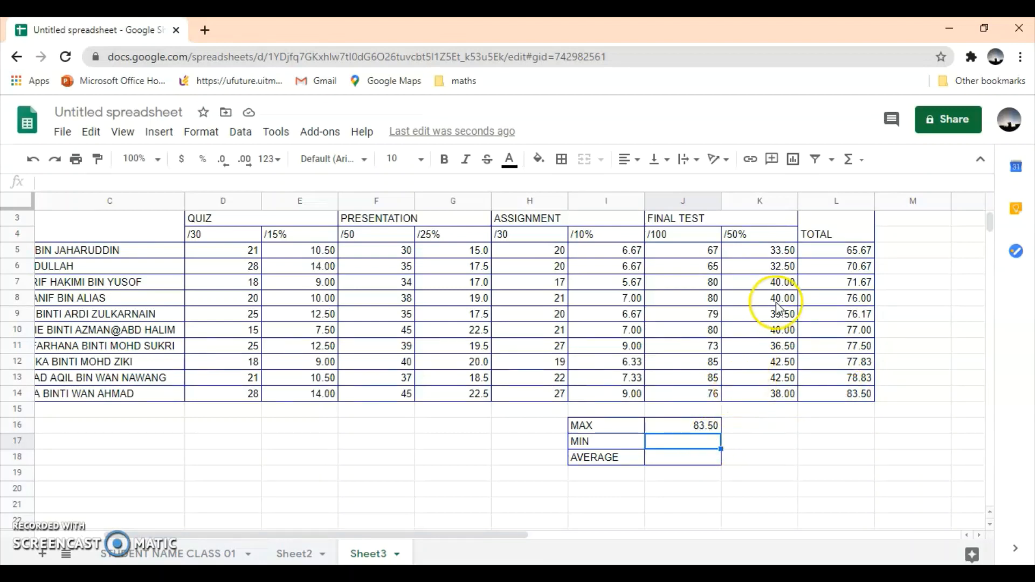
Step: Calculate the minimum of the totals L5:L14 with the MIN function in cell J17
left_click(851, 171)
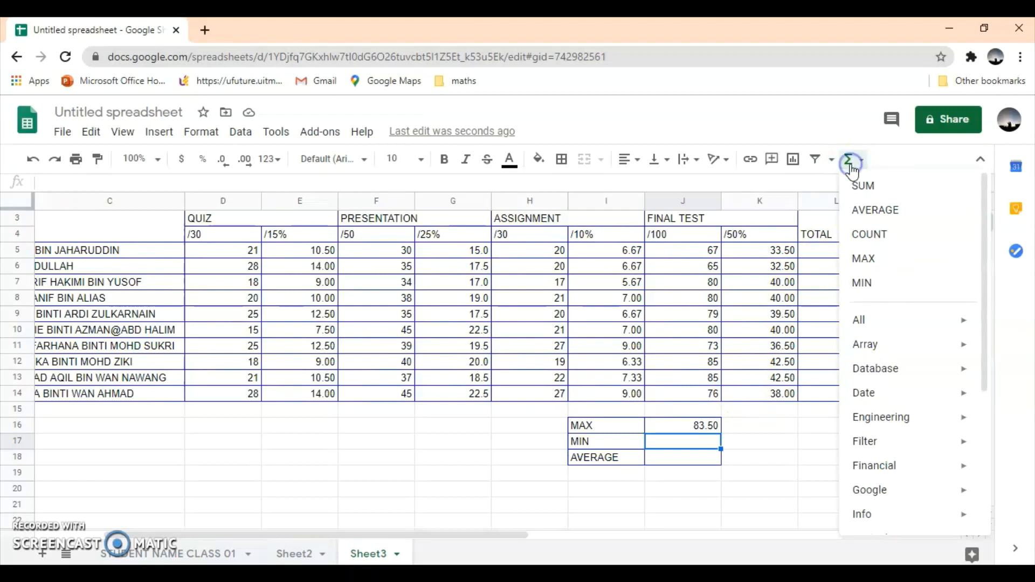
left_click(886, 283)
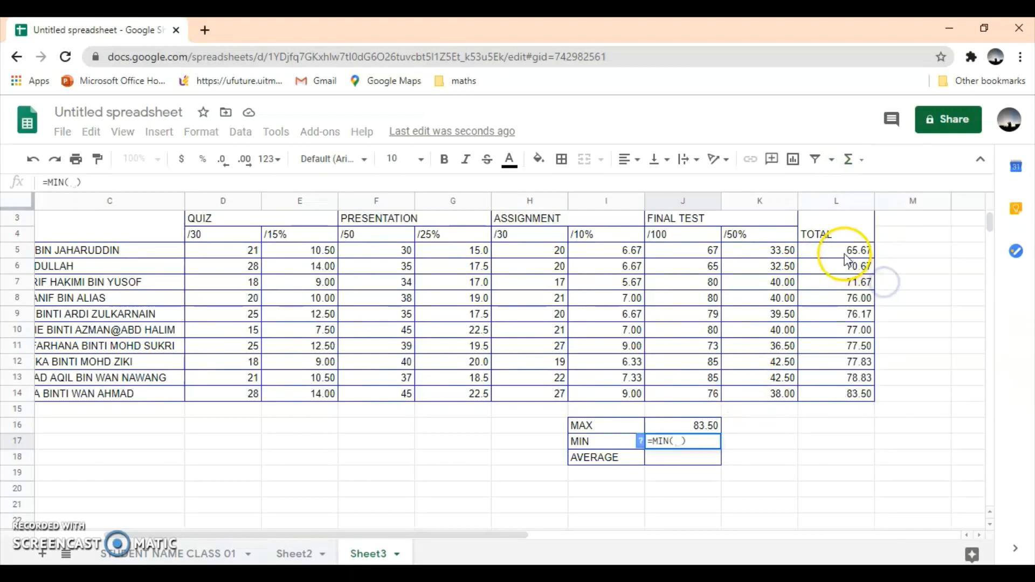
left_click_drag(845, 254, 871, 396)
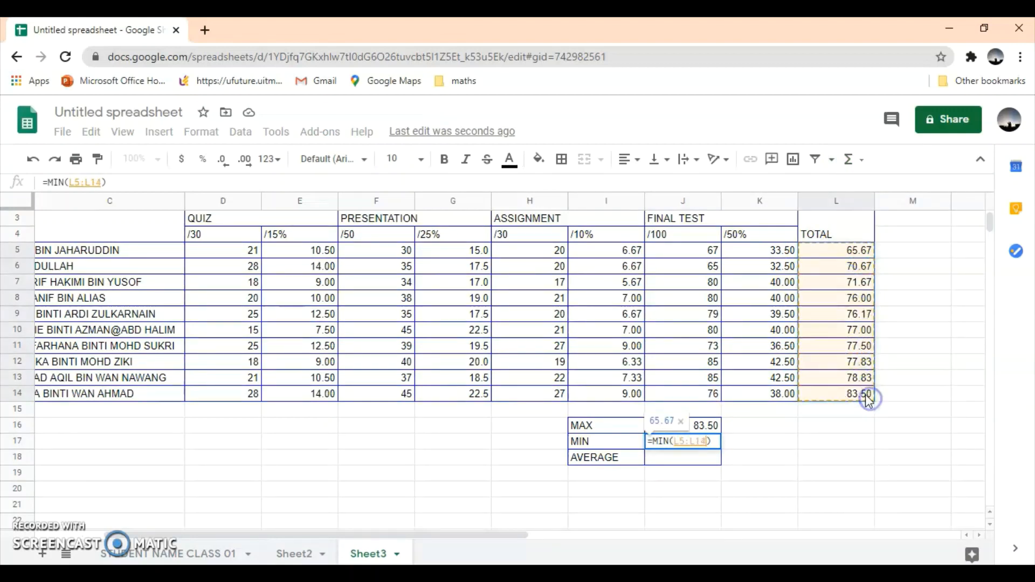
key("Return")
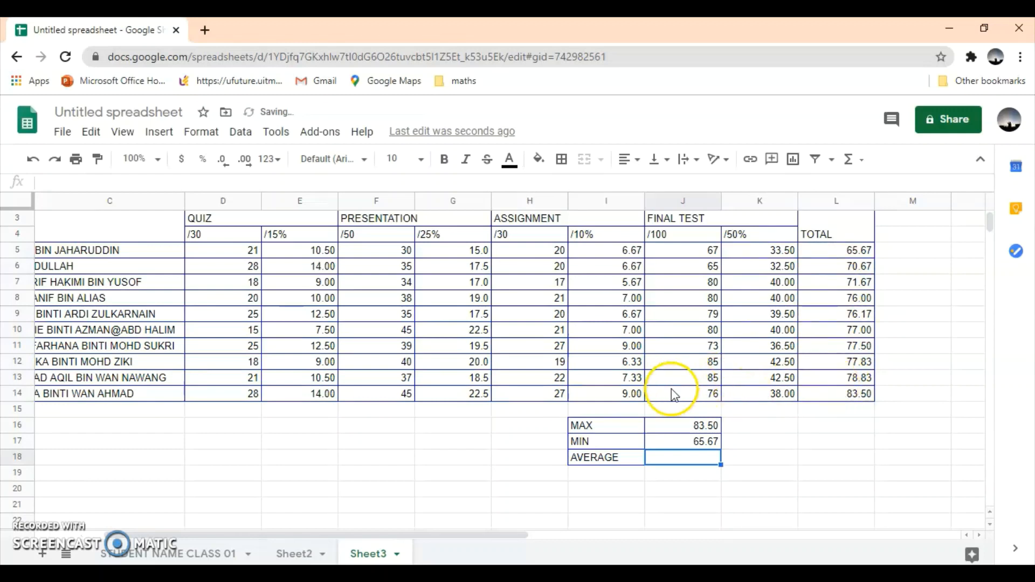
Step: Calculate the average of the totals L5:L14 with the AVERAGE function in cell J18
left_click(851, 159)
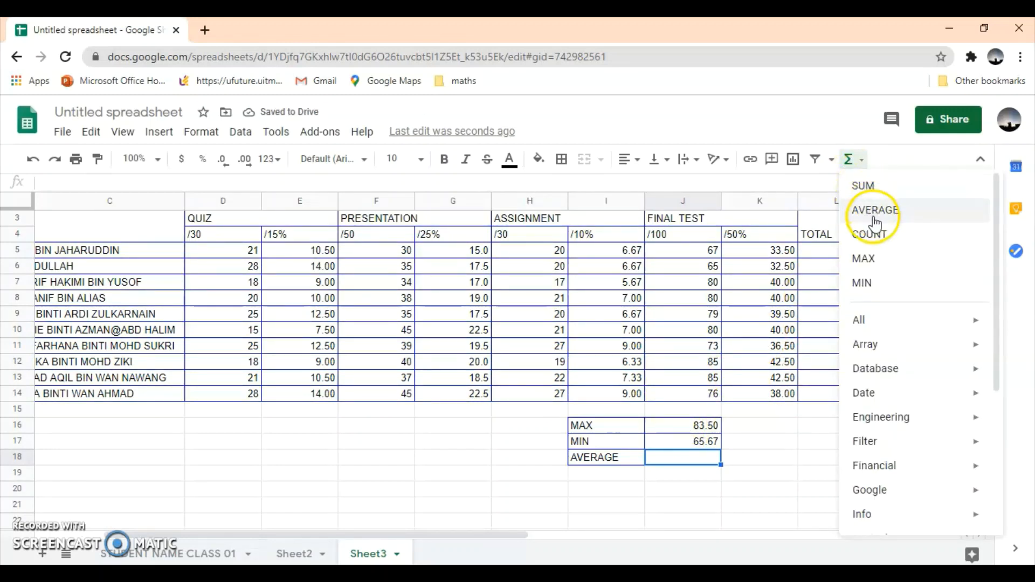
left_click(875, 209)
left_click_drag(838, 251, 860, 398)
key("Return")
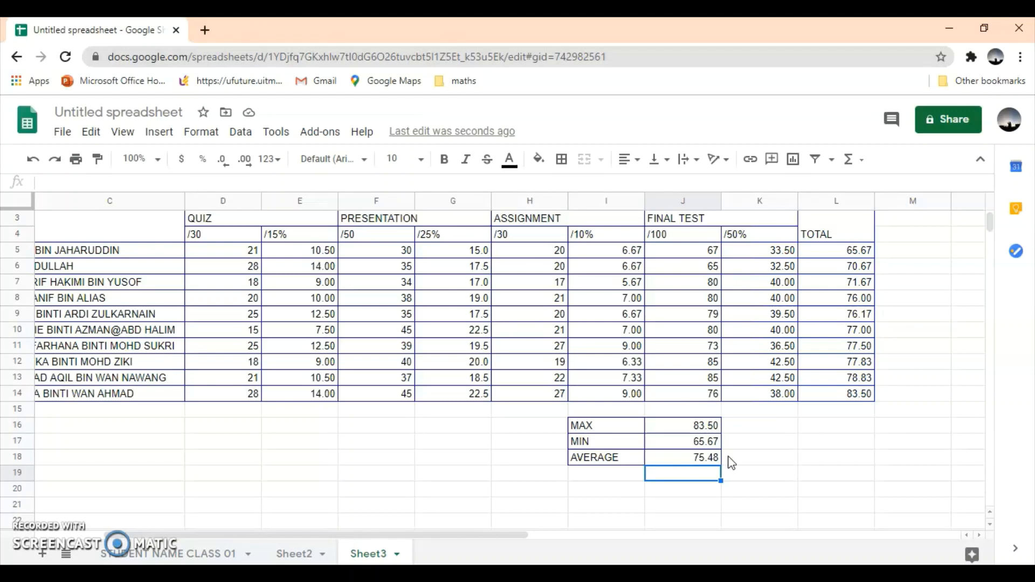
Step: Copy the marks table A3:L14 and paste it below the summary block, starting at cell A21
left_click_drag(495, 536, 426, 535)
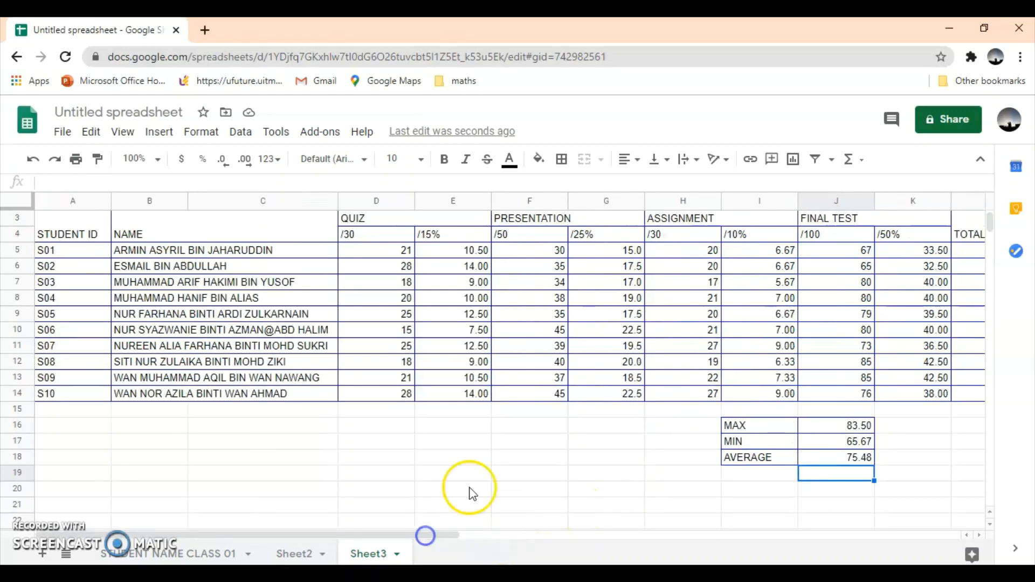
scroll(472, 494, "up", 1)
left_click_drag(81, 273, 646, 426)
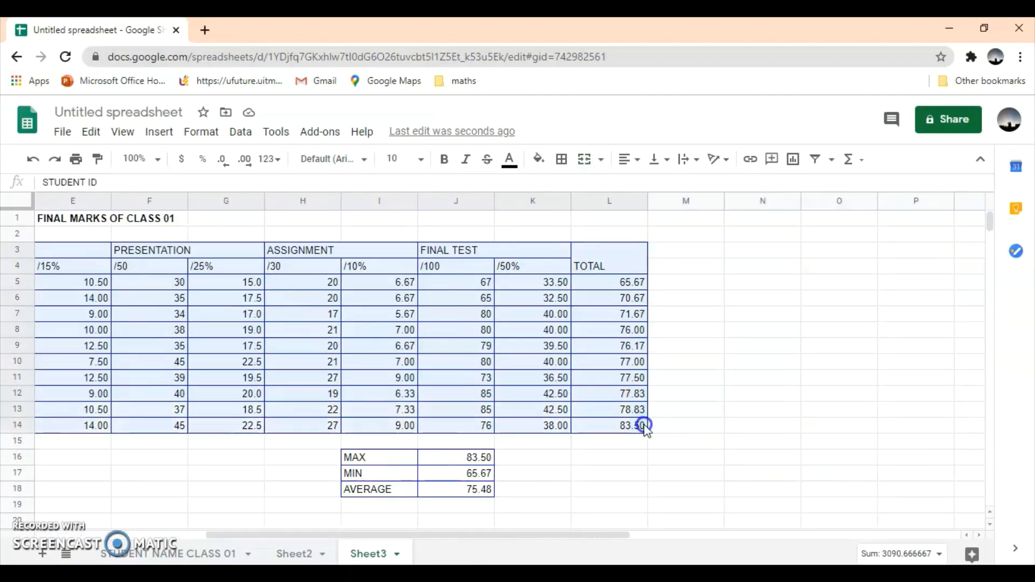
right_click(642, 423)
left_click(700, 177)
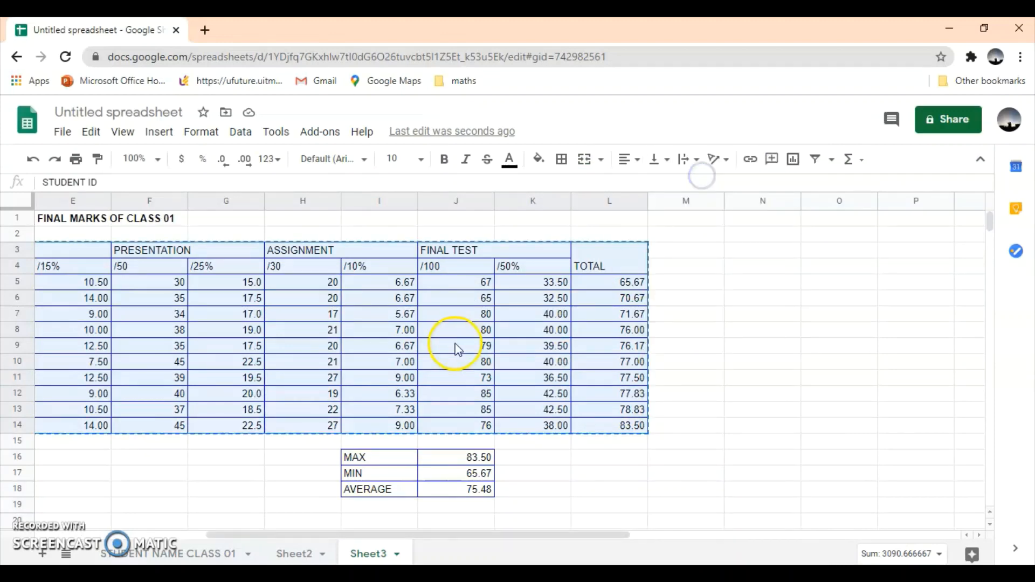
scroll(457, 348, "down", 2)
left_click_drag(541, 532, 318, 509)
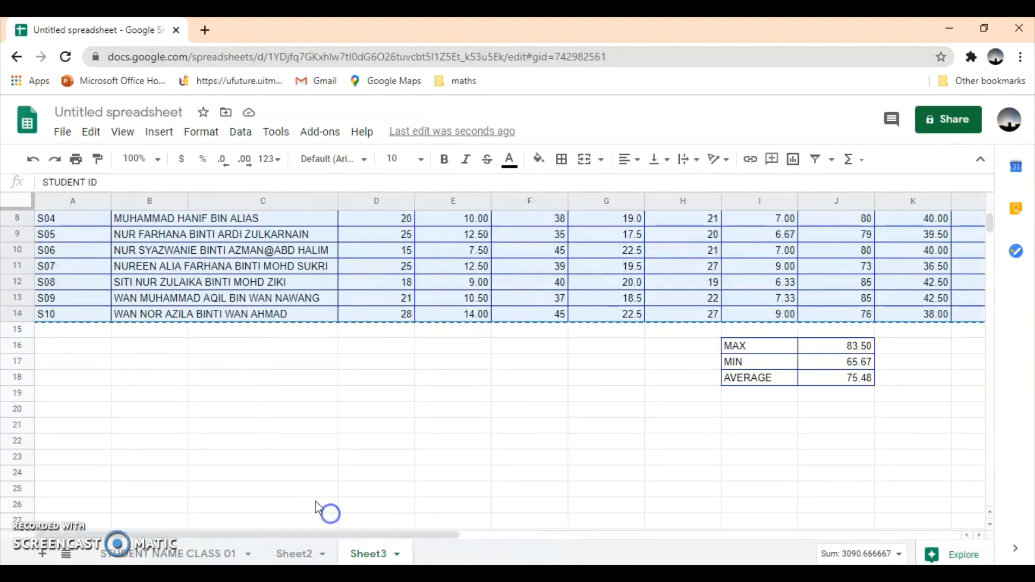
left_click(97, 417)
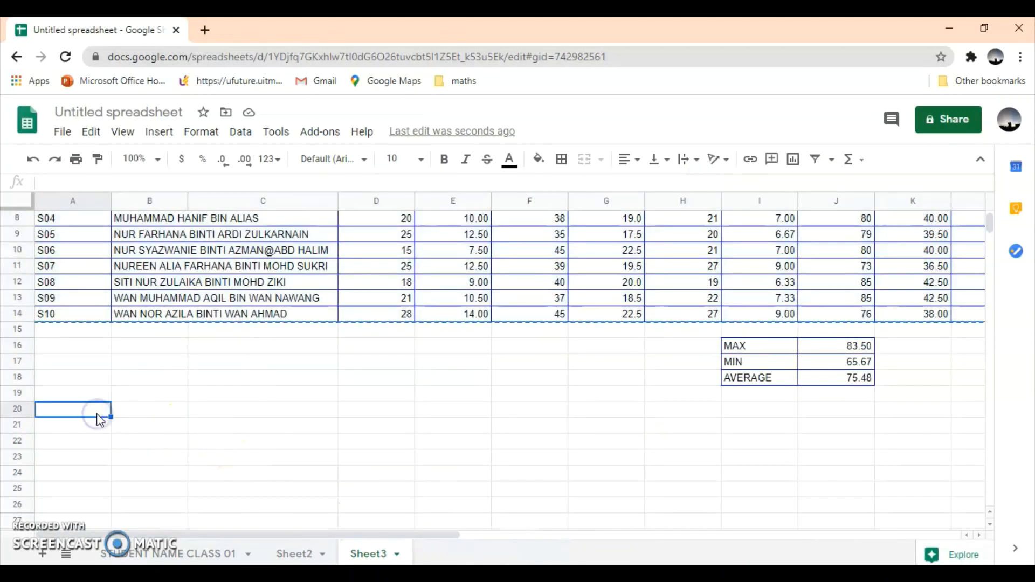
left_click(96, 420)
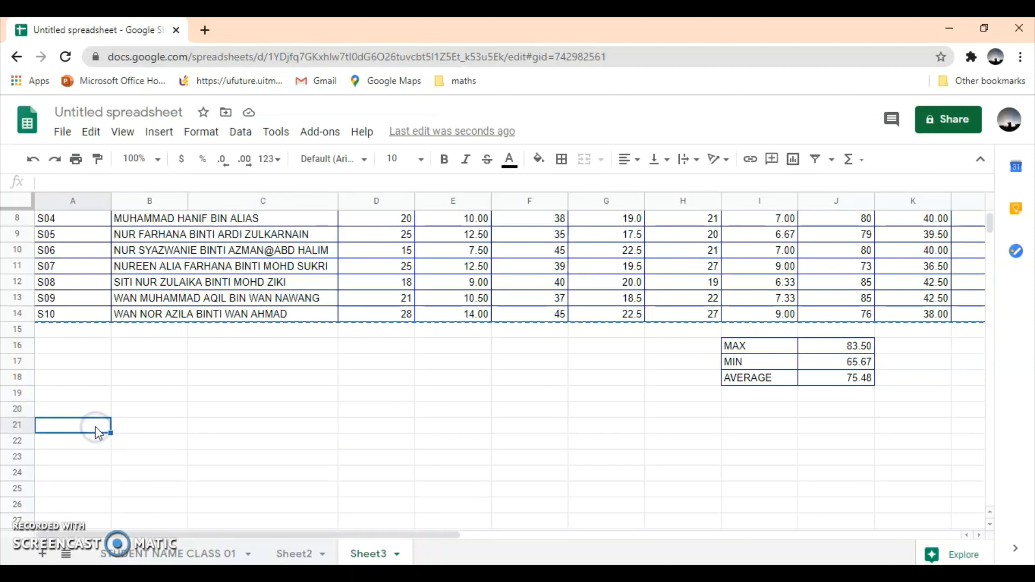
key("ctrl+v")
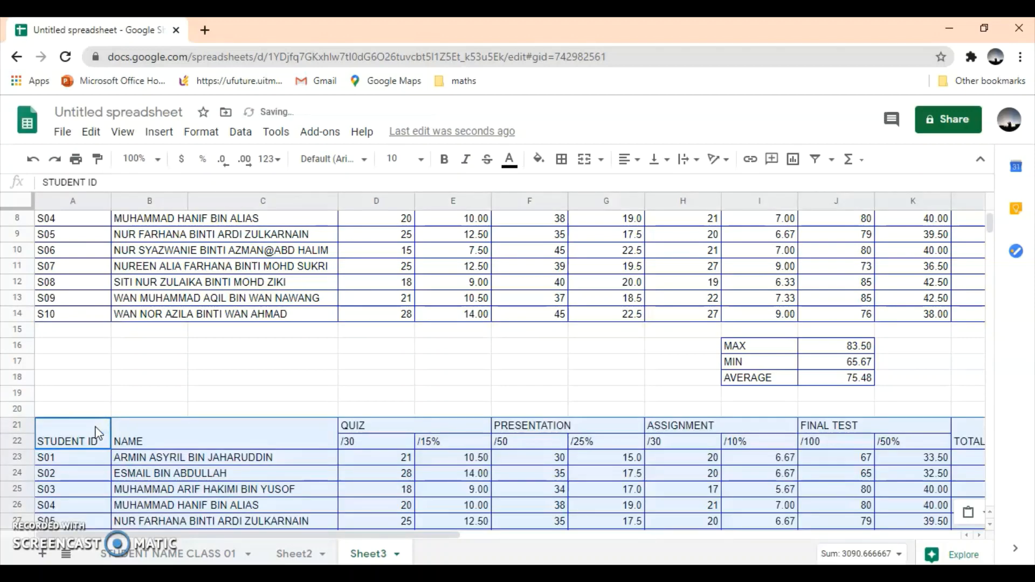
Step: Select the student rows A23:L32 of the copied table, without its heading rows
scroll(139, 414, "down", 3)
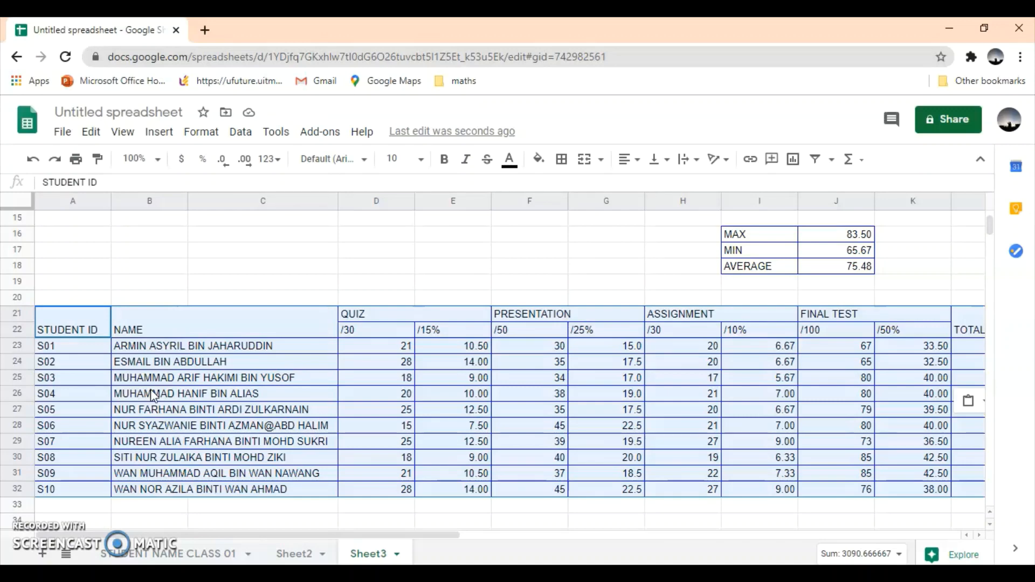
scroll(227, 475, "down", 2)
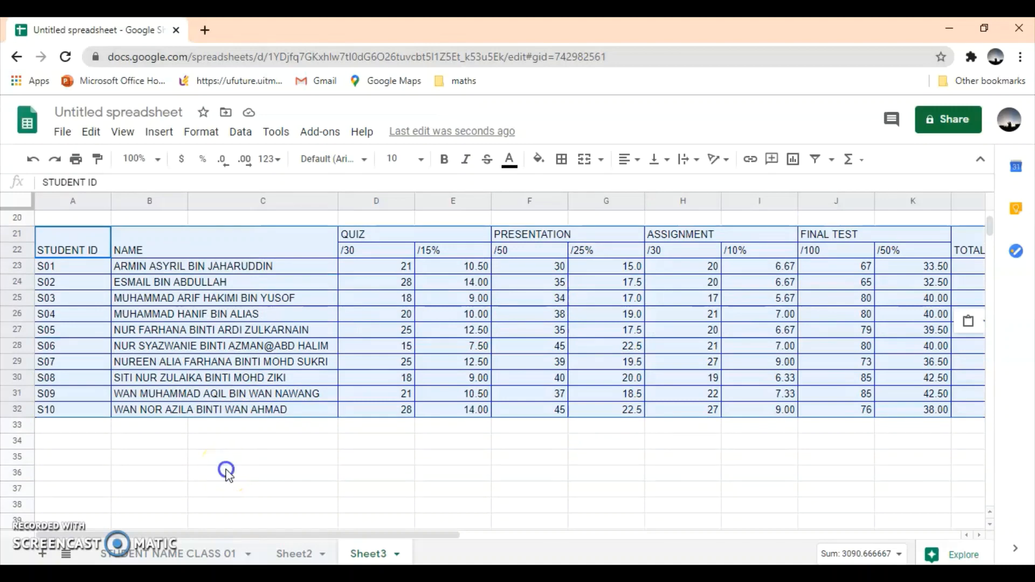
left_click(227, 472)
left_click_drag(65, 266, 717, 409)
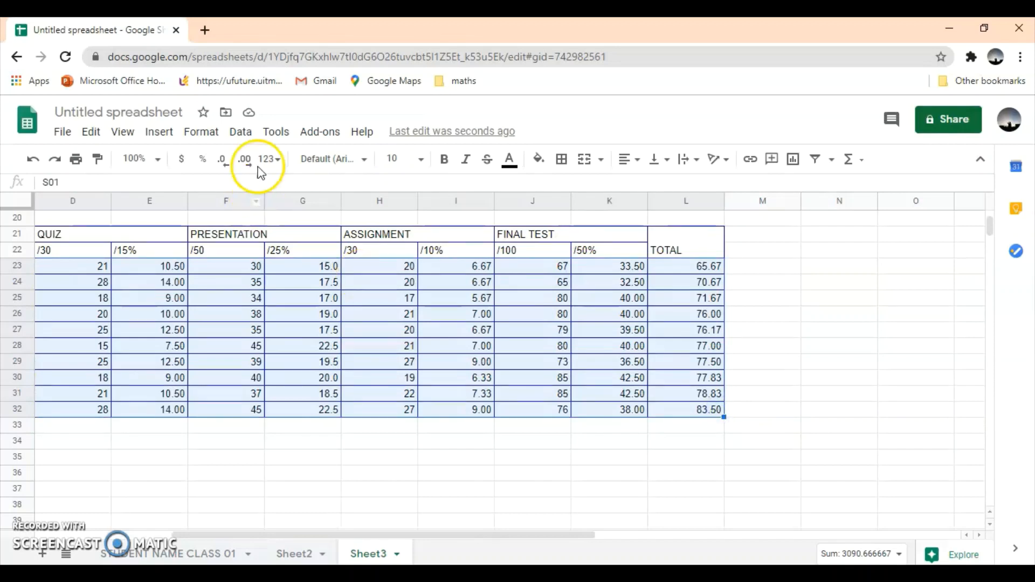
left_click(240, 133)
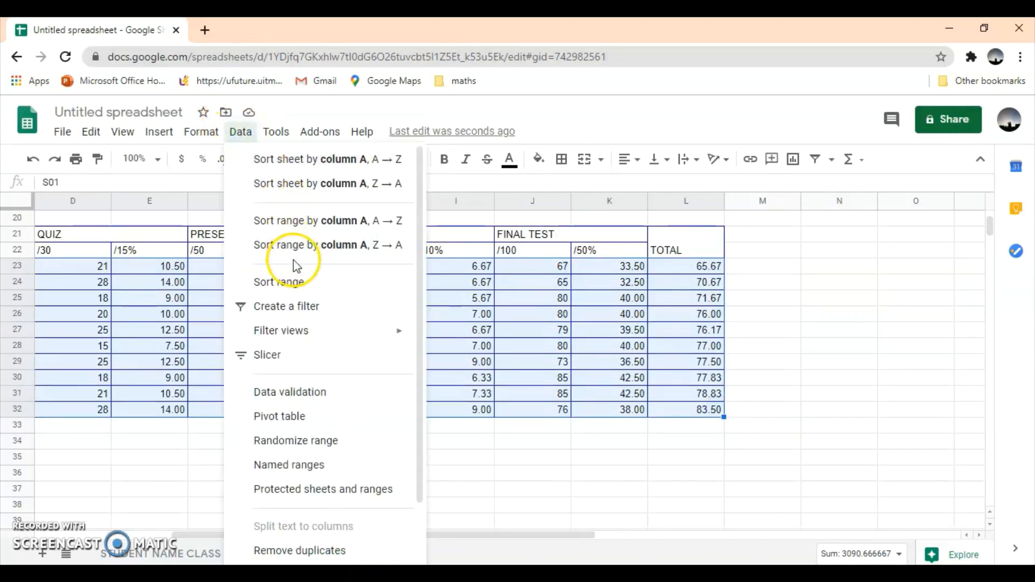
left_click(296, 282)
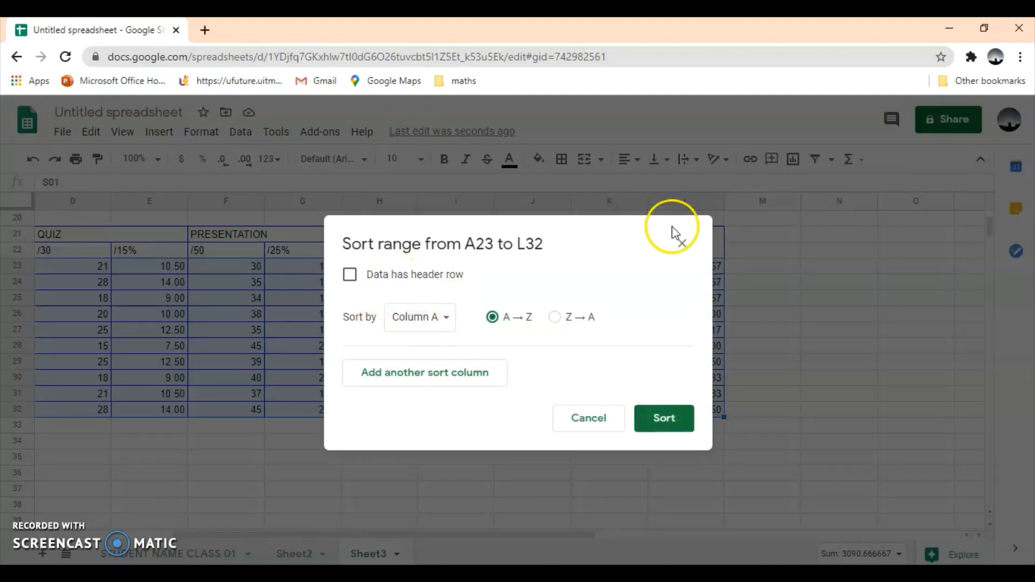
left_click(684, 245)
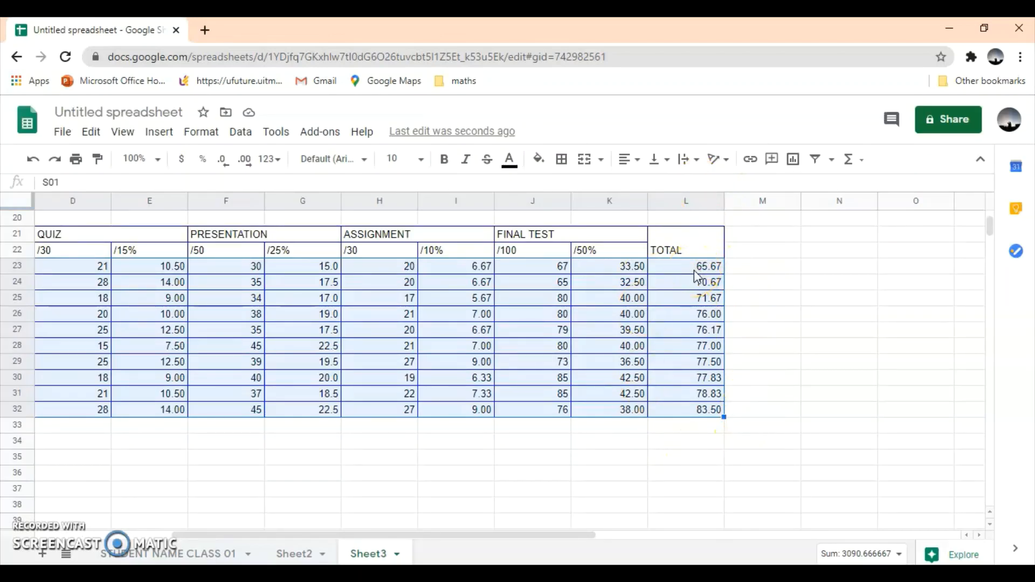
Step: Sort the range A23:L32 by Column L in descending order (Z → A)
left_click(241, 133)
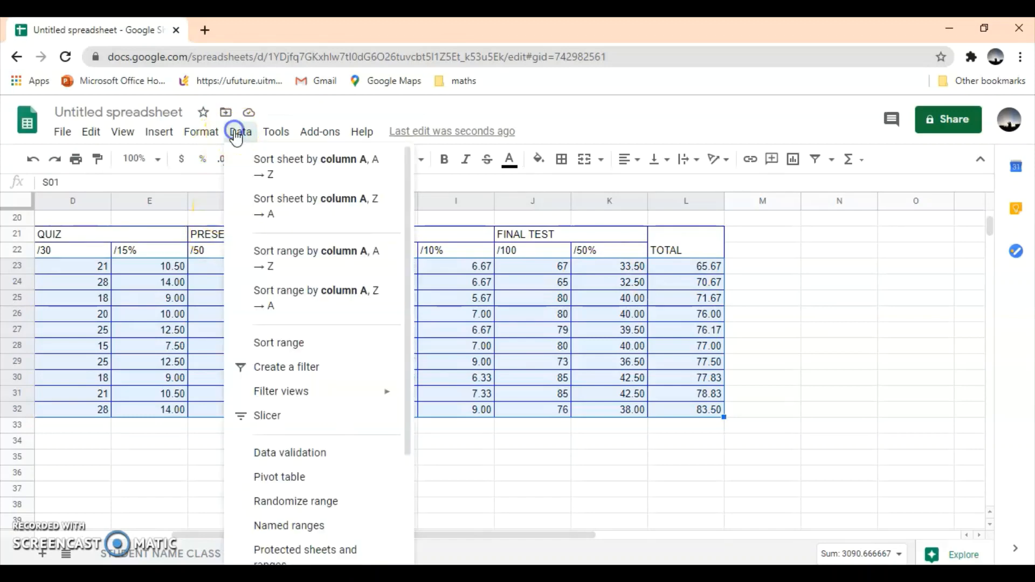
left_click(345, 343)
left_click(416, 318)
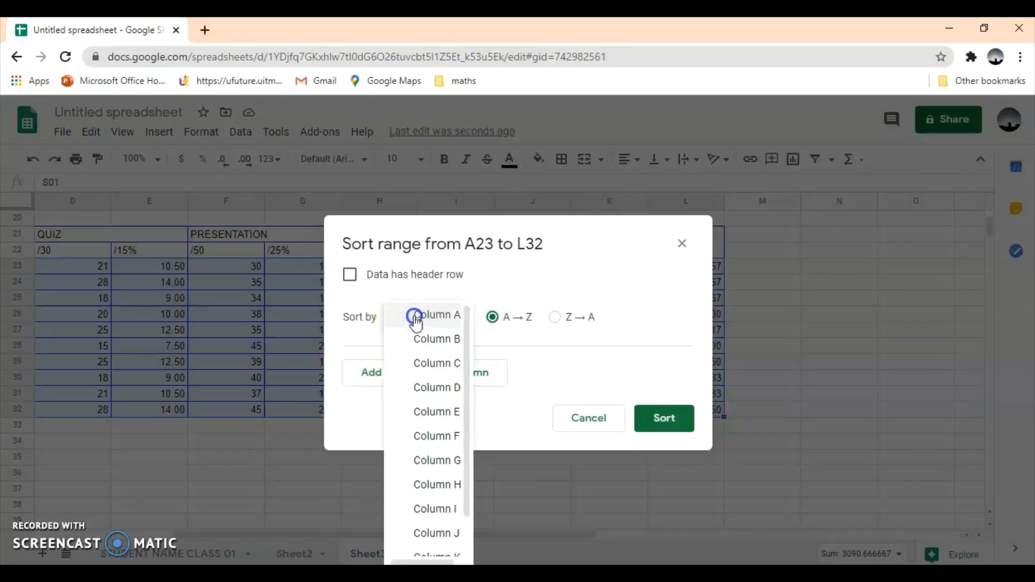
scroll(456, 462, "down", 1)
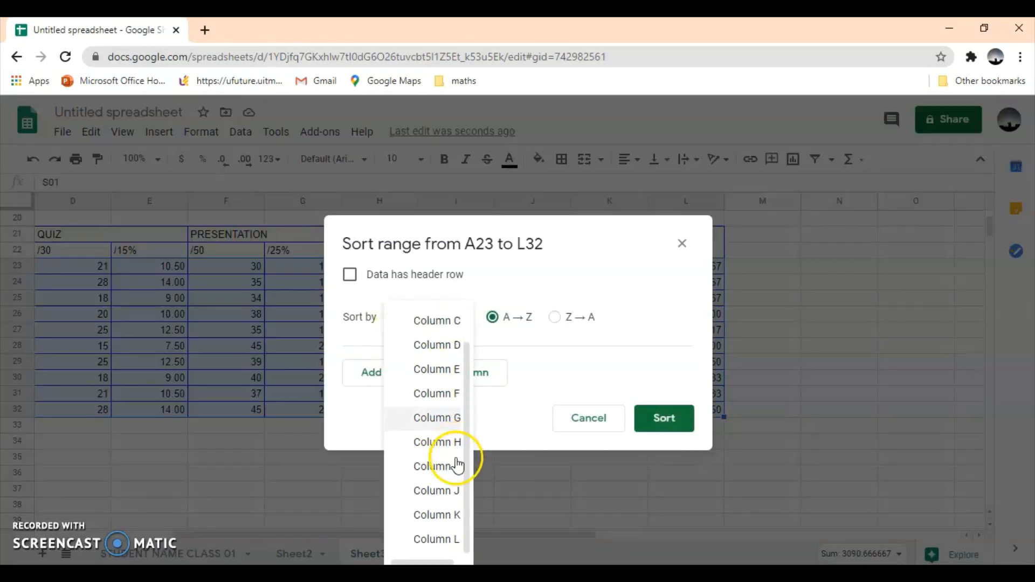
left_click(448, 539)
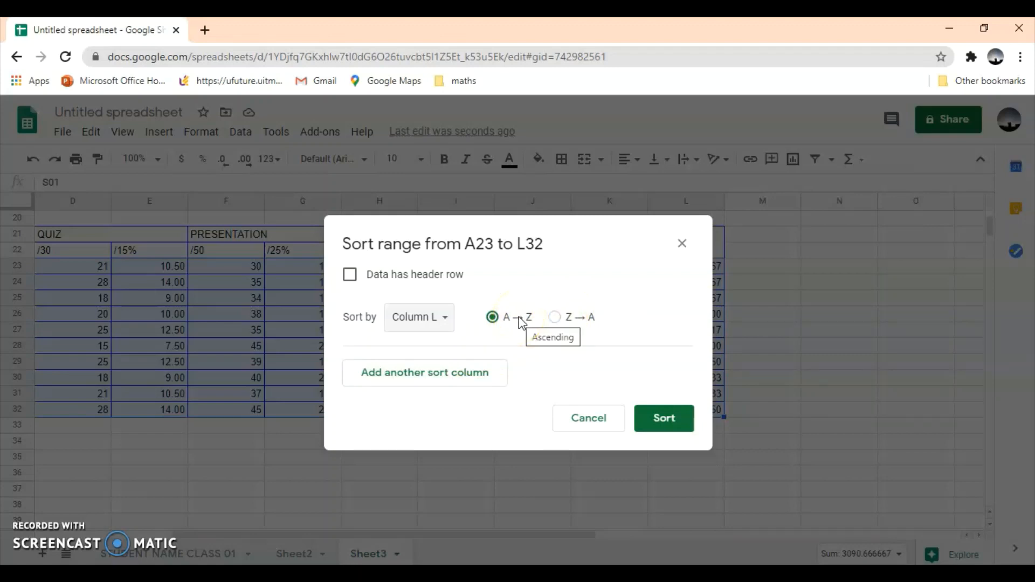
left_click(488, 318)
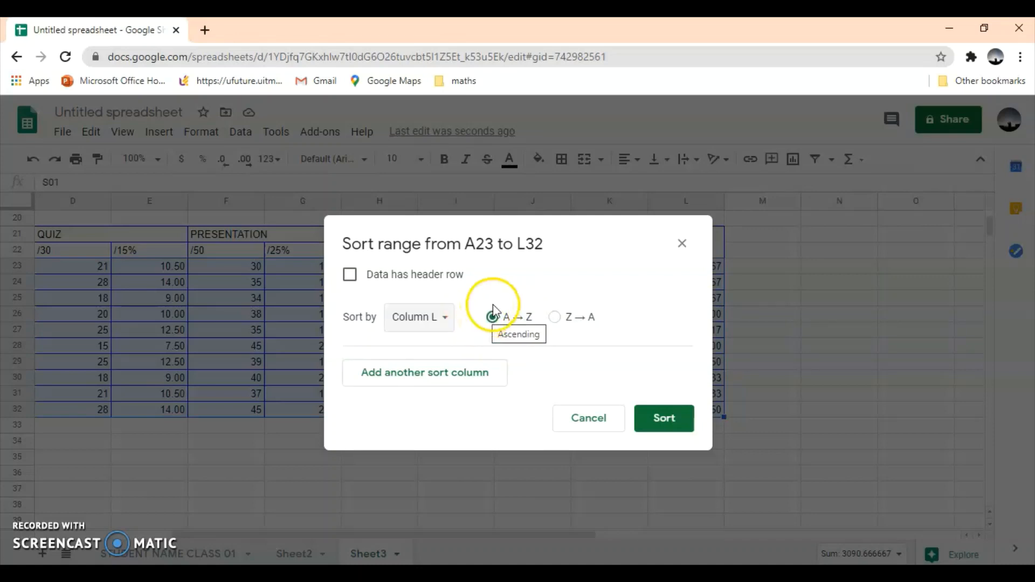
left_click(556, 317)
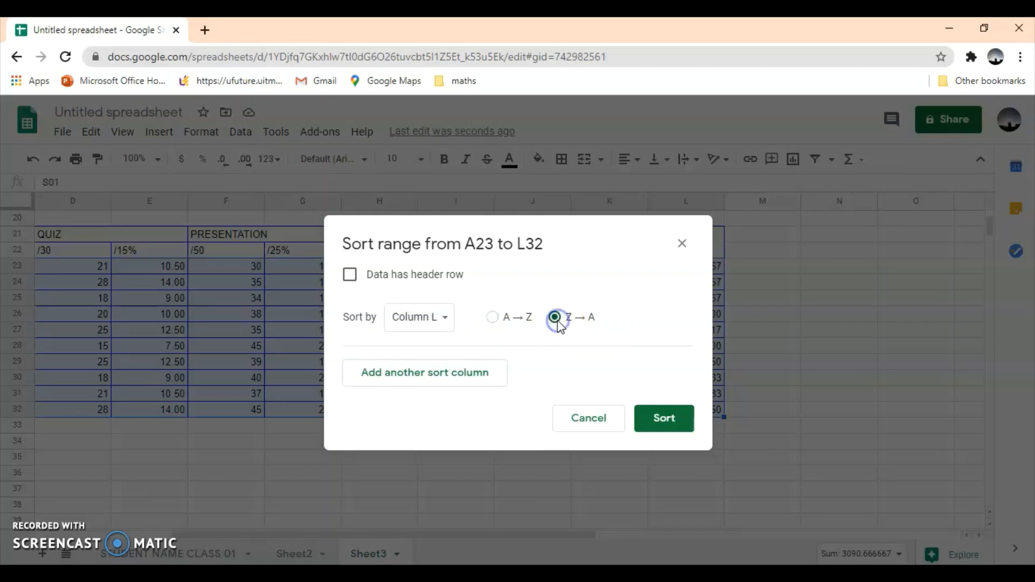
left_click(658, 422)
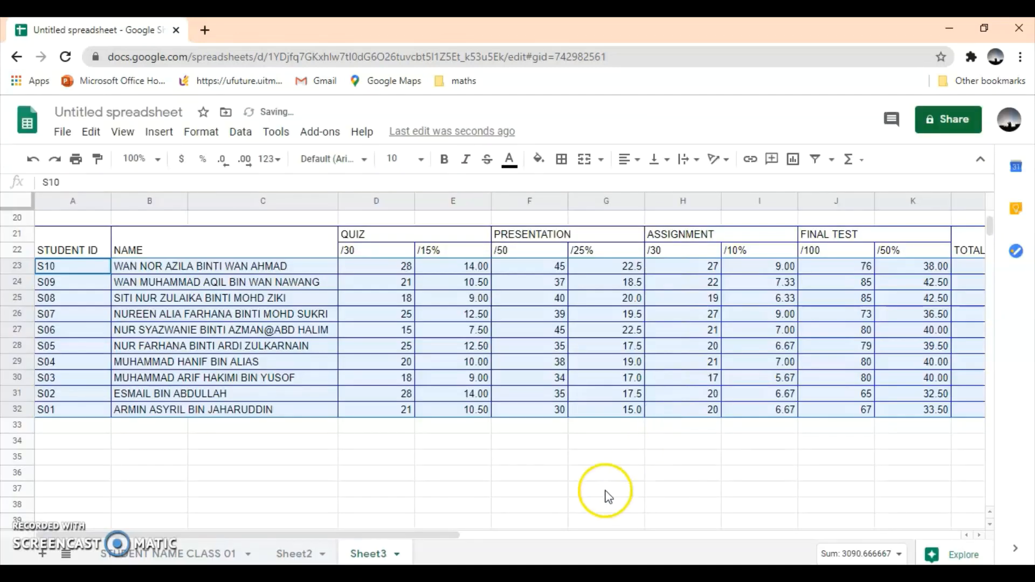
Step: Sort the copied student rows A23:L32 by Column L in ascending order (A → Z)
left_click(330, 537)
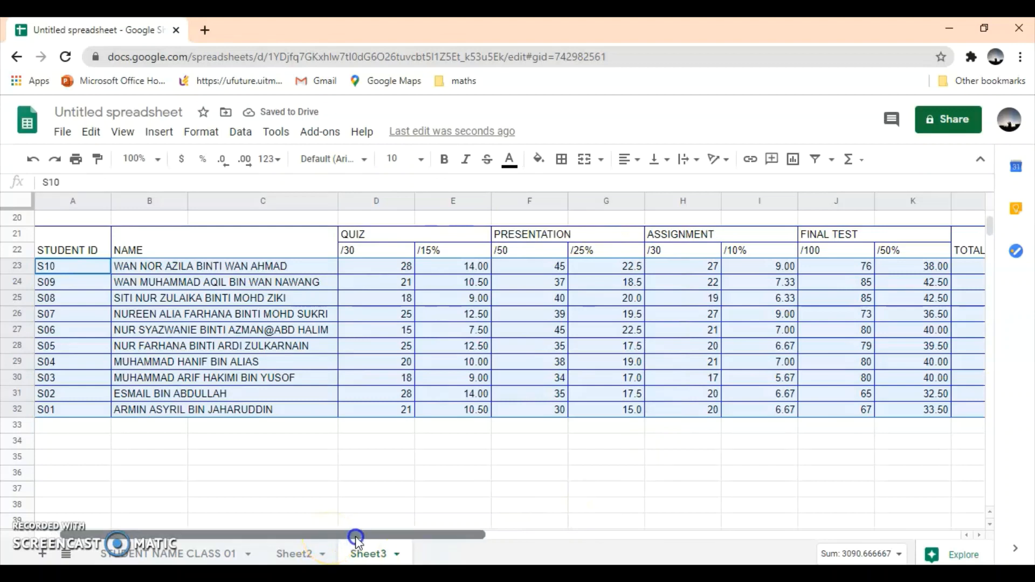
left_click_drag(356, 538, 382, 538)
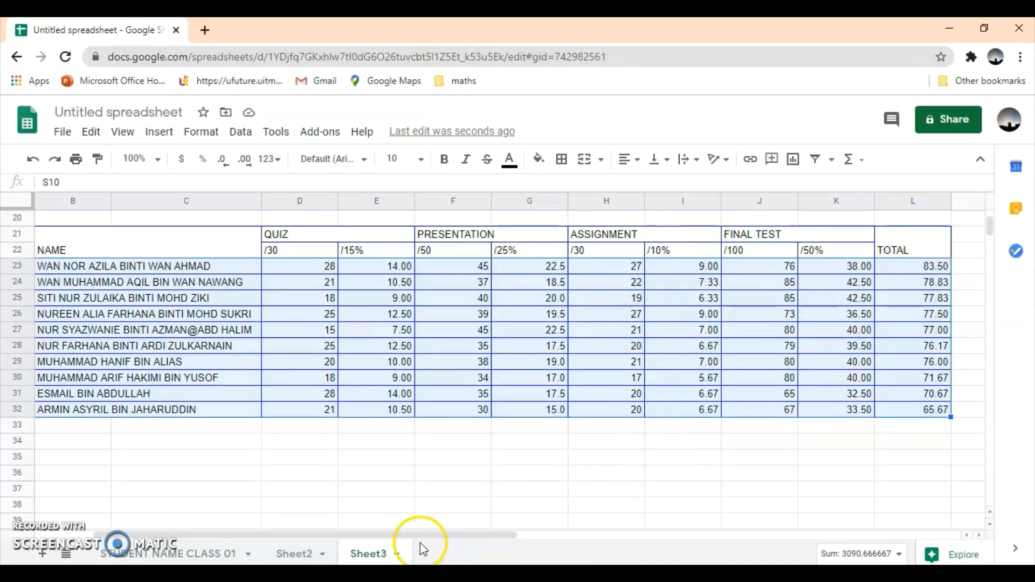
left_click_drag(429, 538, 402, 529)
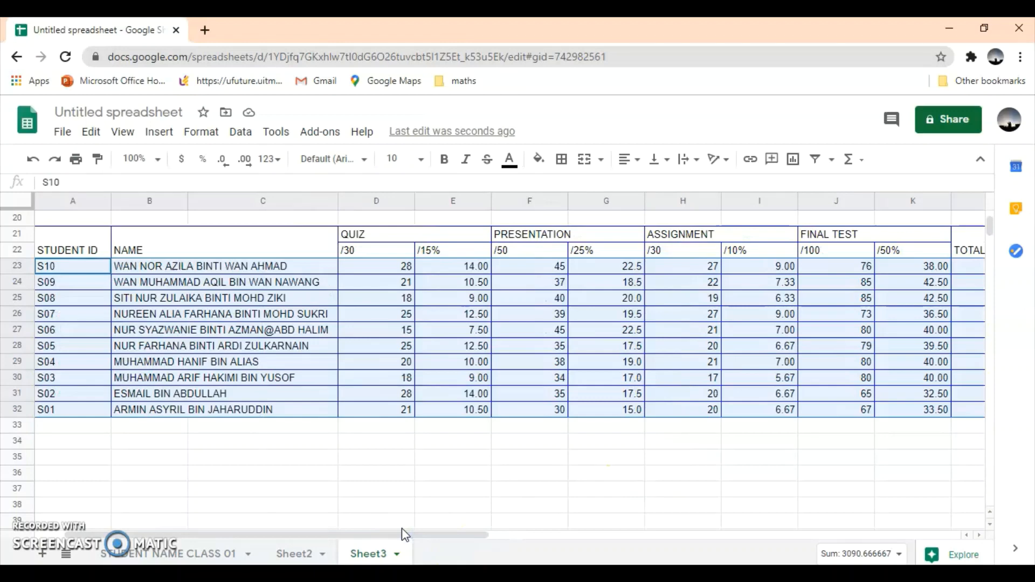
left_click(252, 136)
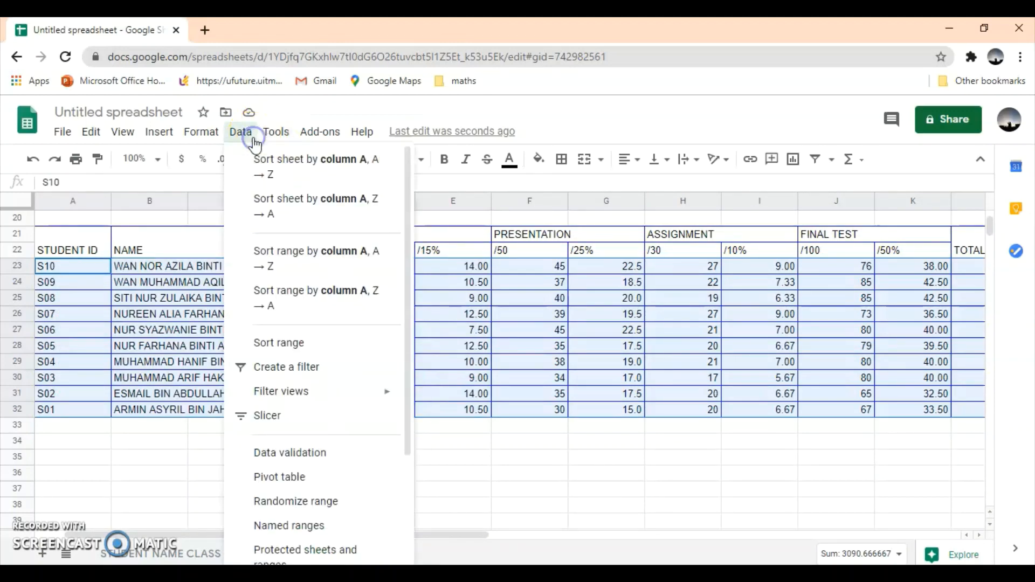
left_click(334, 345)
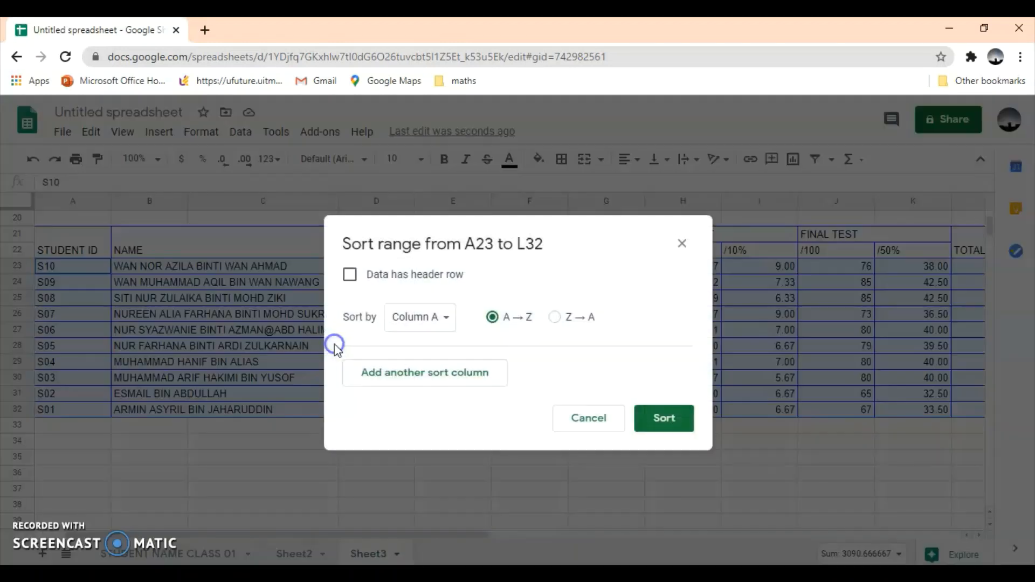
left_click(445, 327)
scroll(435, 348, "down", 1)
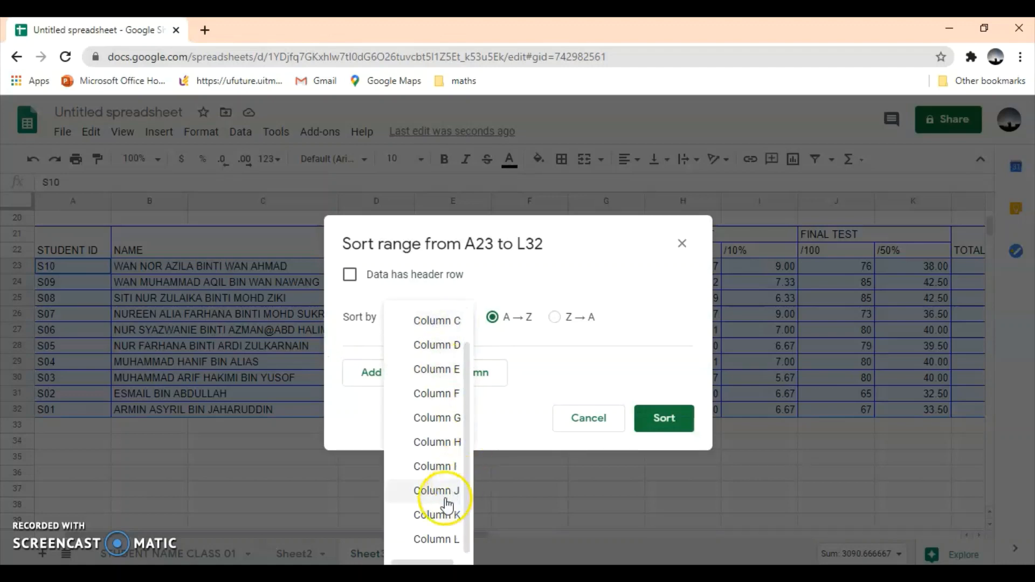
left_click(431, 539)
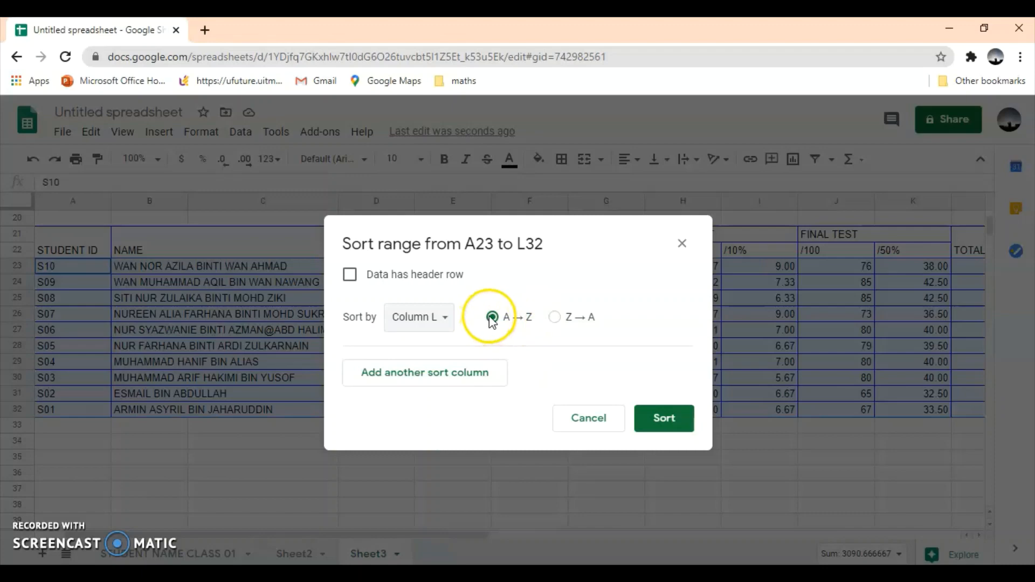
left_click(658, 419)
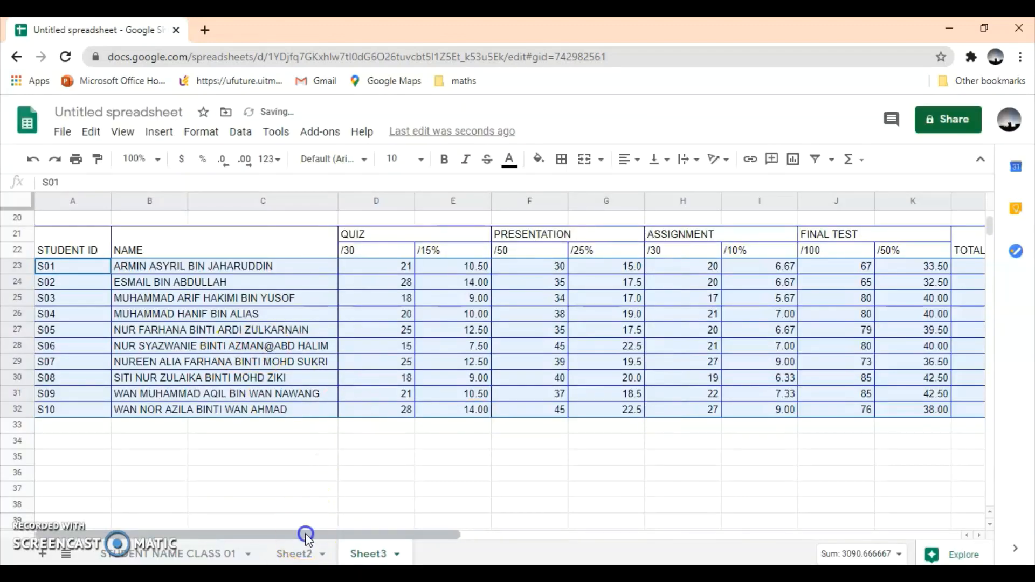
left_click_drag(305, 535, 350, 536)
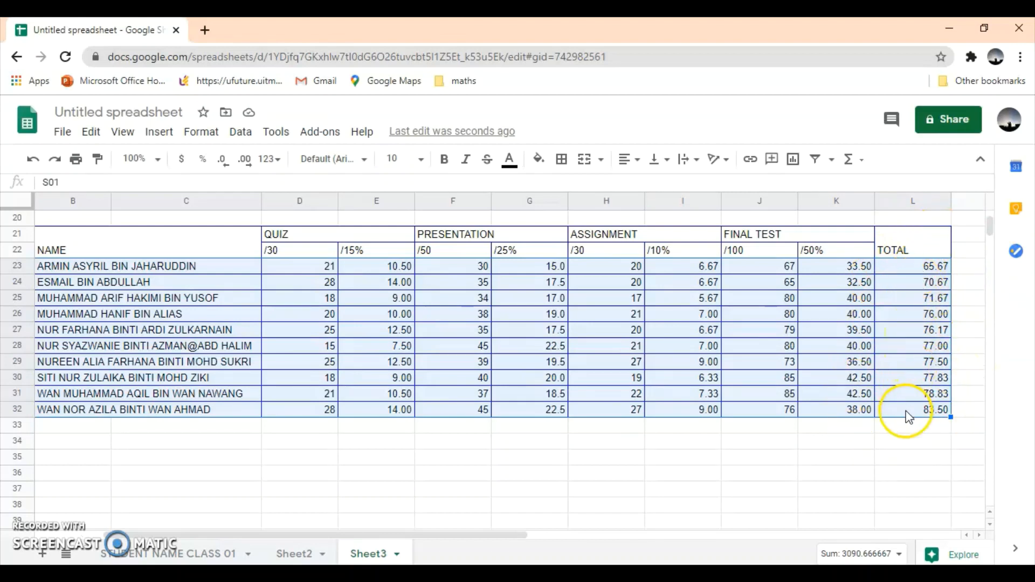
left_click(614, 449)
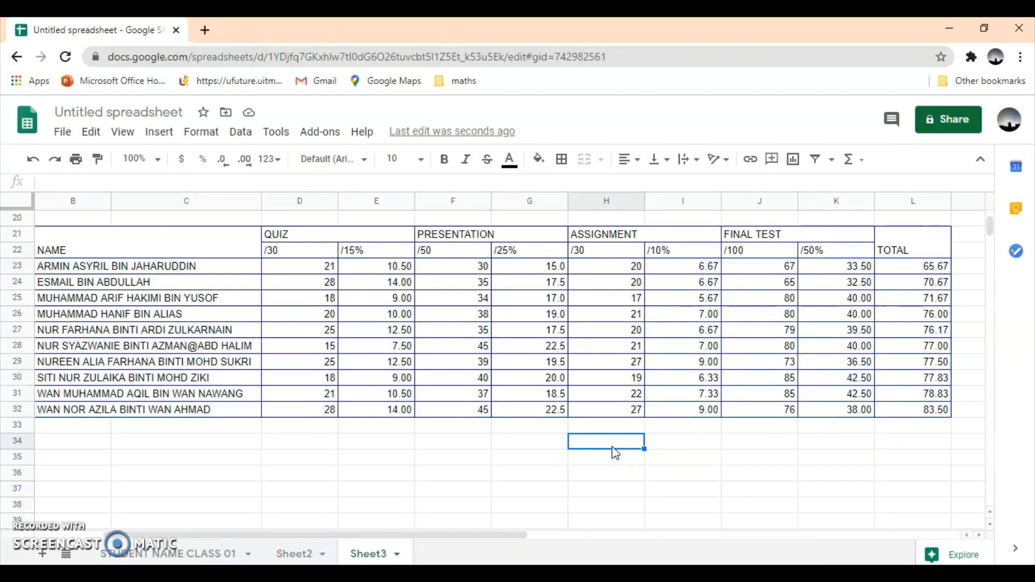
Step: Insert a chart from the student IDs A5:A14 and the percentage columns E5:E14, G5:G15, I5:I14 and K5:K14
scroll(613, 446, "up", 5)
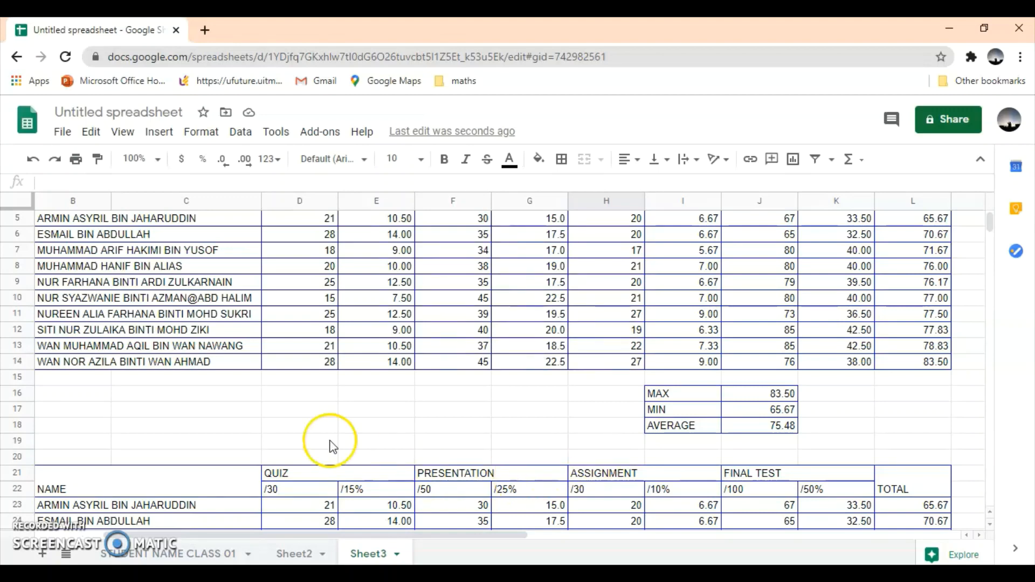
scroll(331, 418, "up", 2)
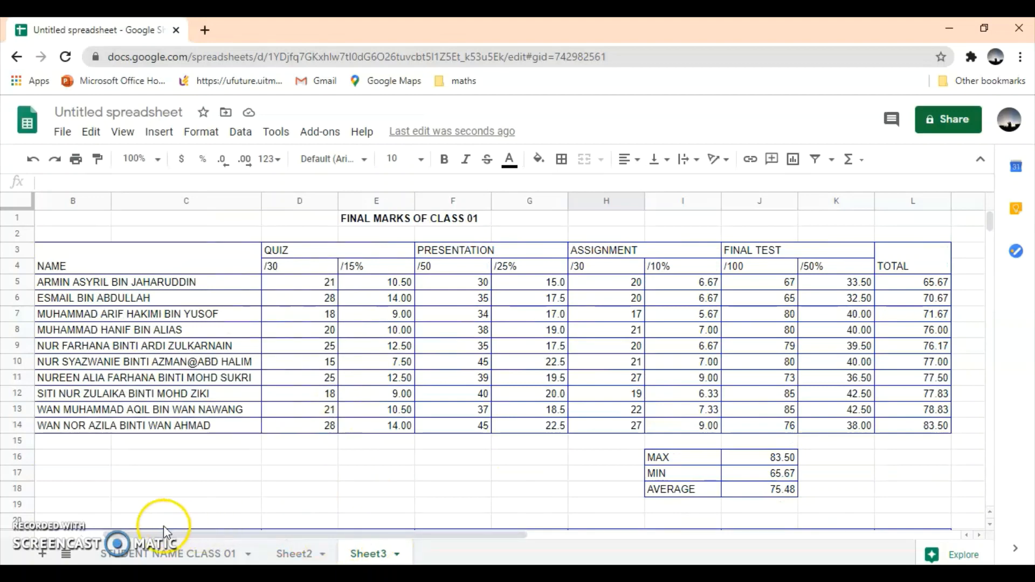
left_click_drag(176, 537, 114, 534)
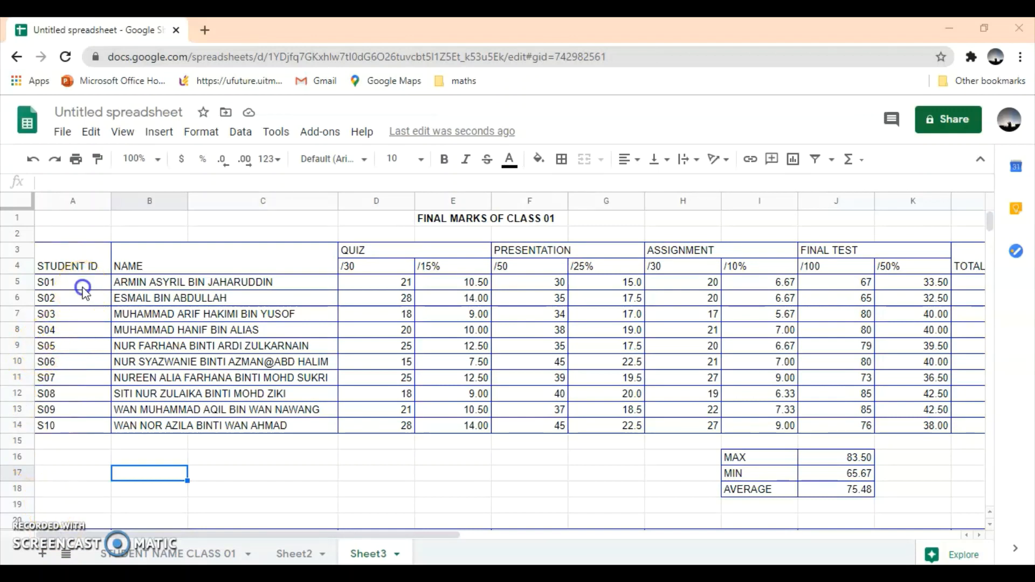
left_click_drag(83, 287, 92, 429)
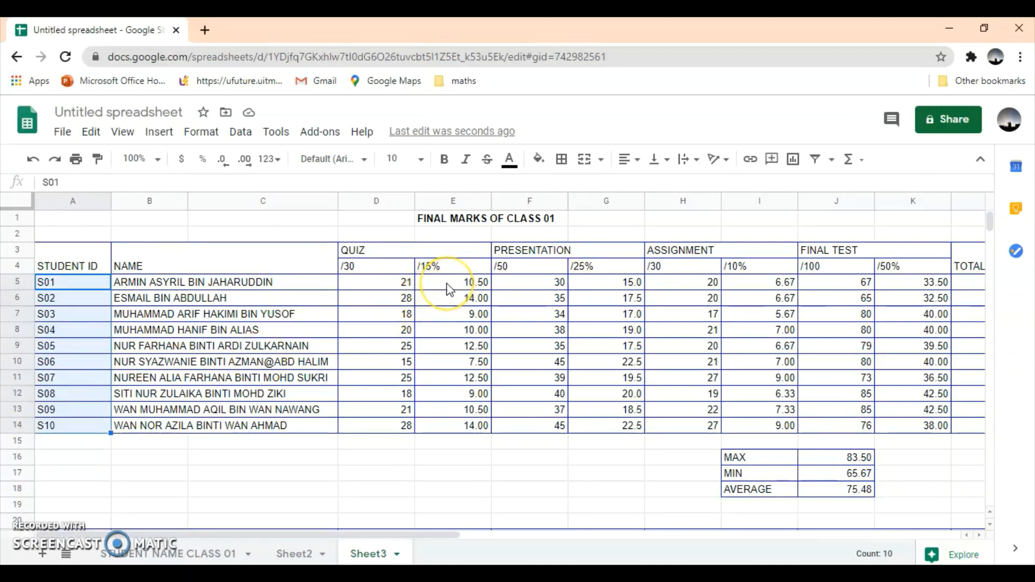
left_click_drag(447, 289, 452, 427)
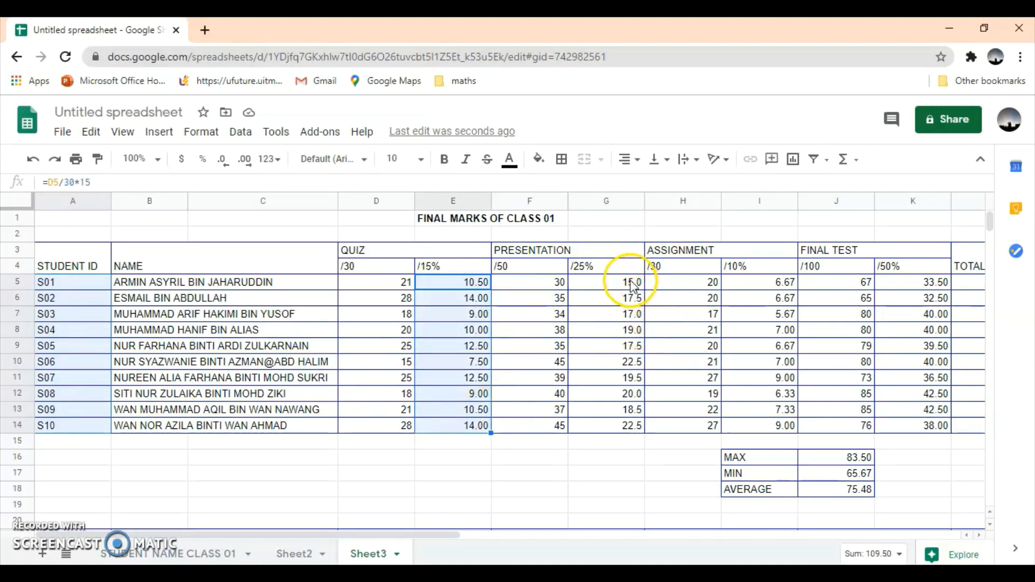
left_click_drag(627, 282, 629, 440)
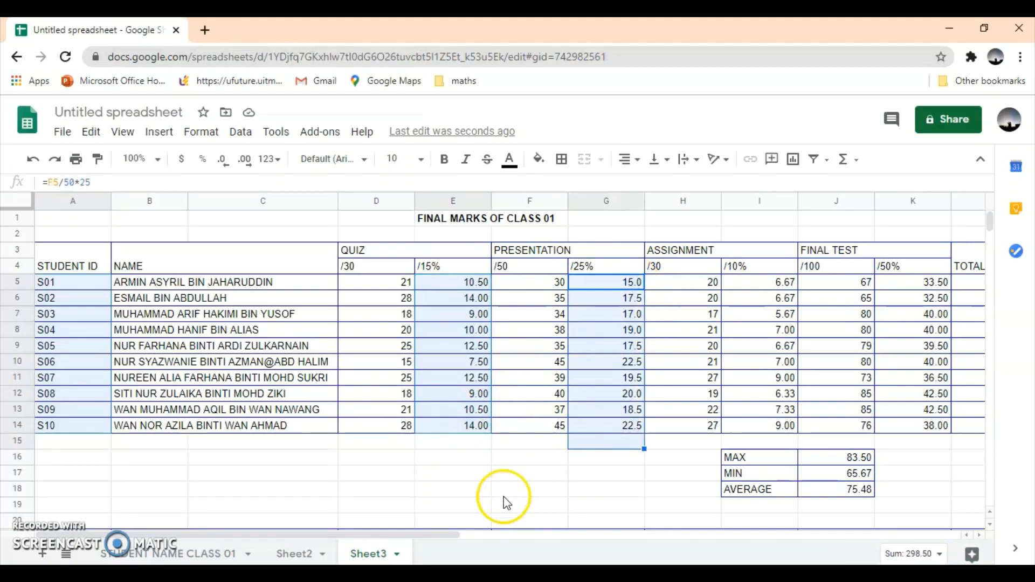
left_click_drag(437, 536, 477, 539)
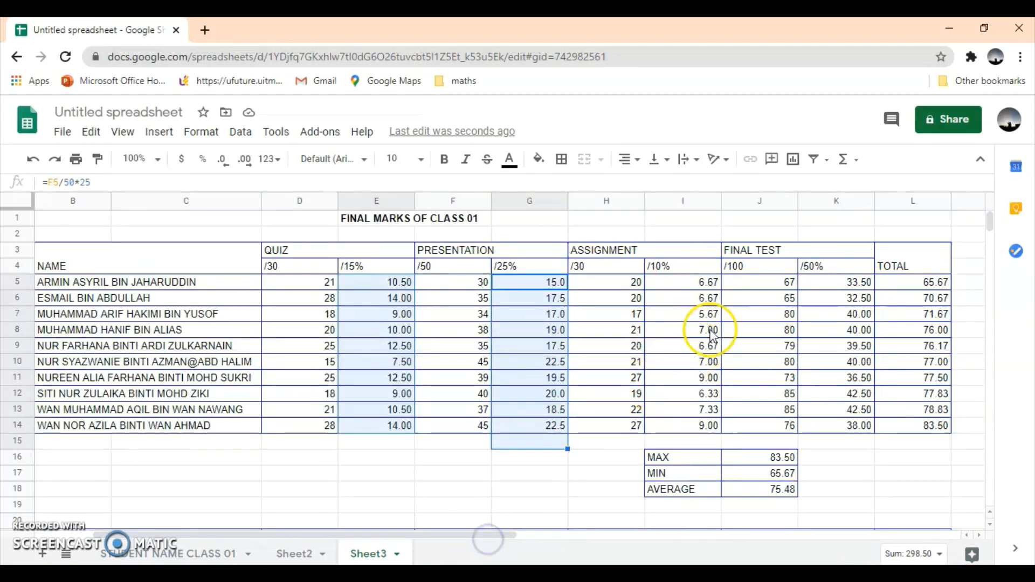
left_click_drag(701, 283, 697, 433)
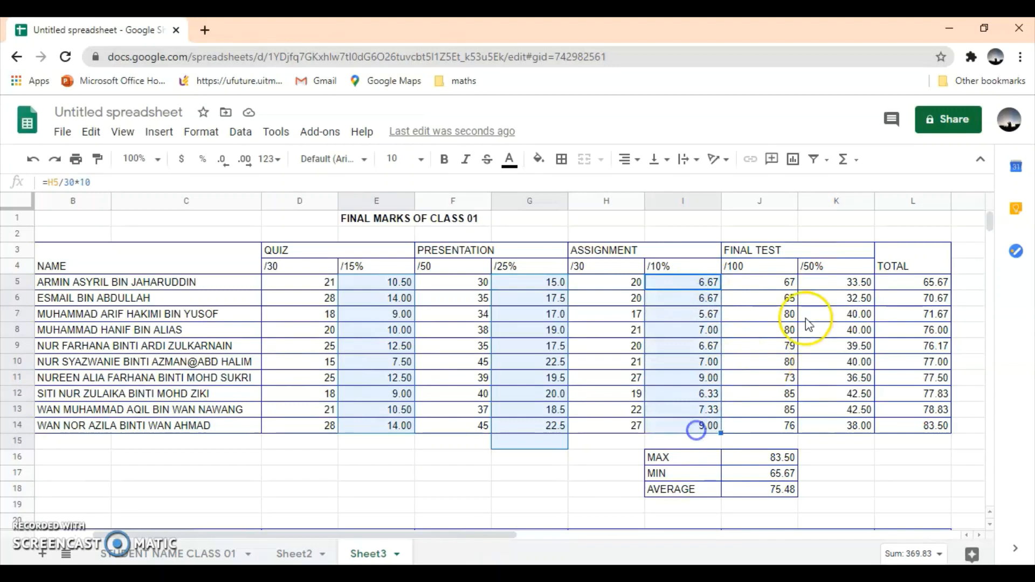
left_click_drag(844, 281, 850, 428)
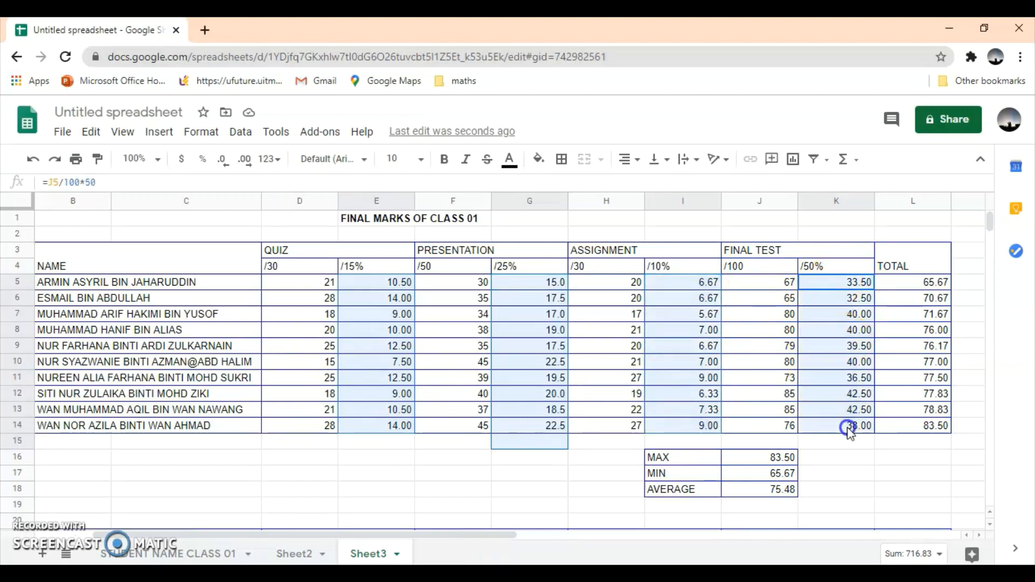
left_click(795, 160)
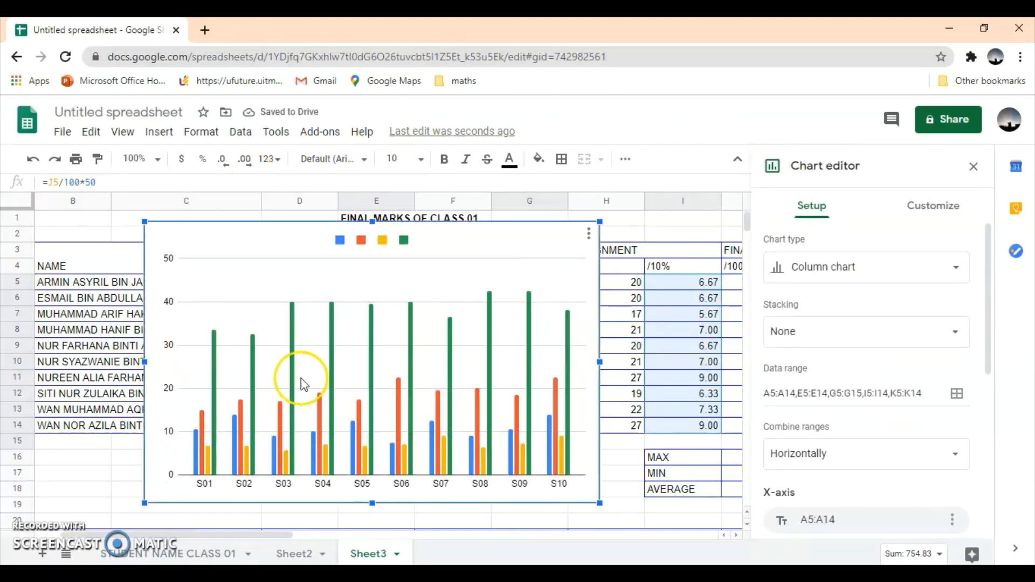
Step: Try the 3D pie chart type, and return the chart to the plain column chart type
left_click(885, 278)
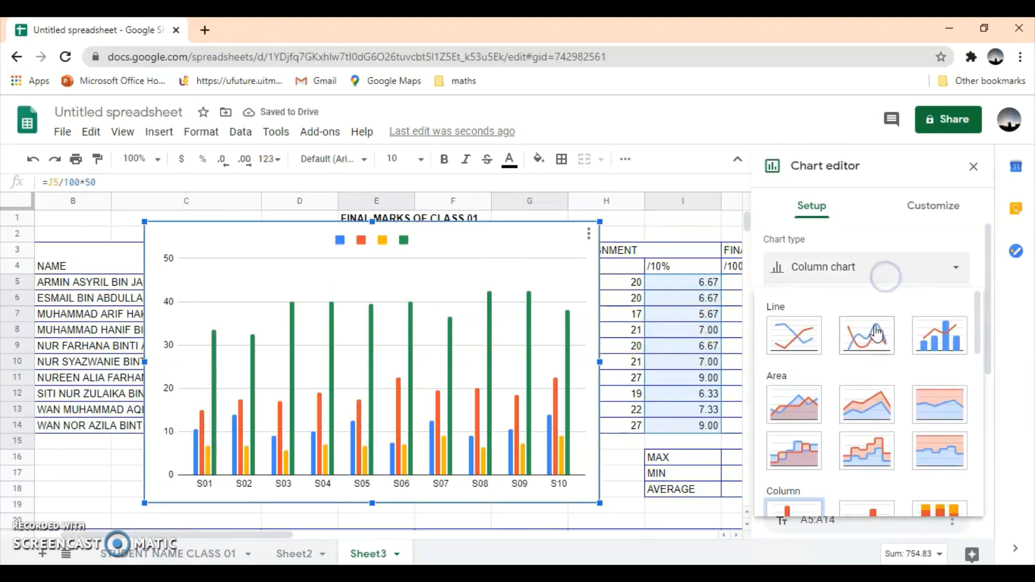
scroll(877, 333, "down", 7)
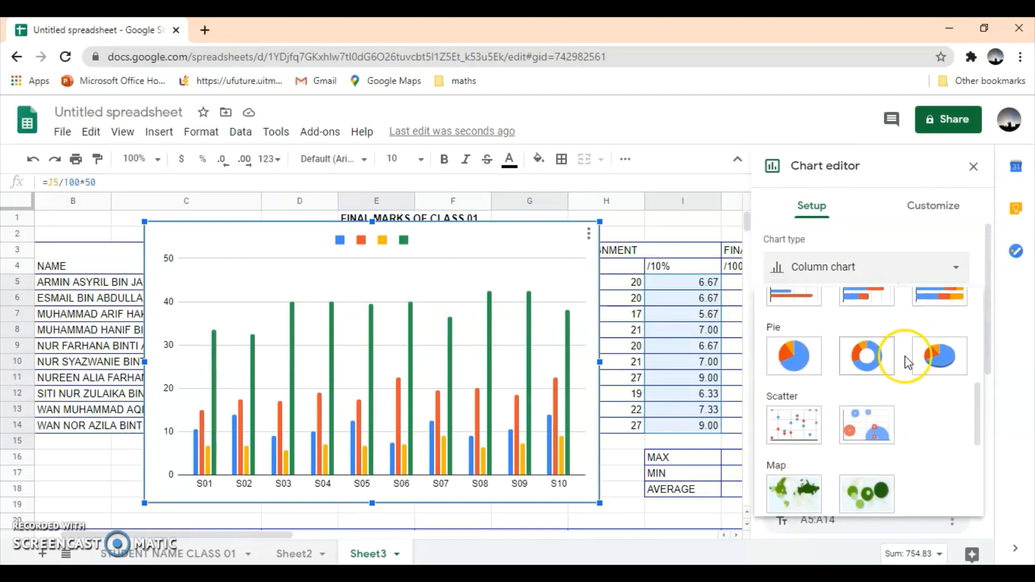
left_click(941, 364)
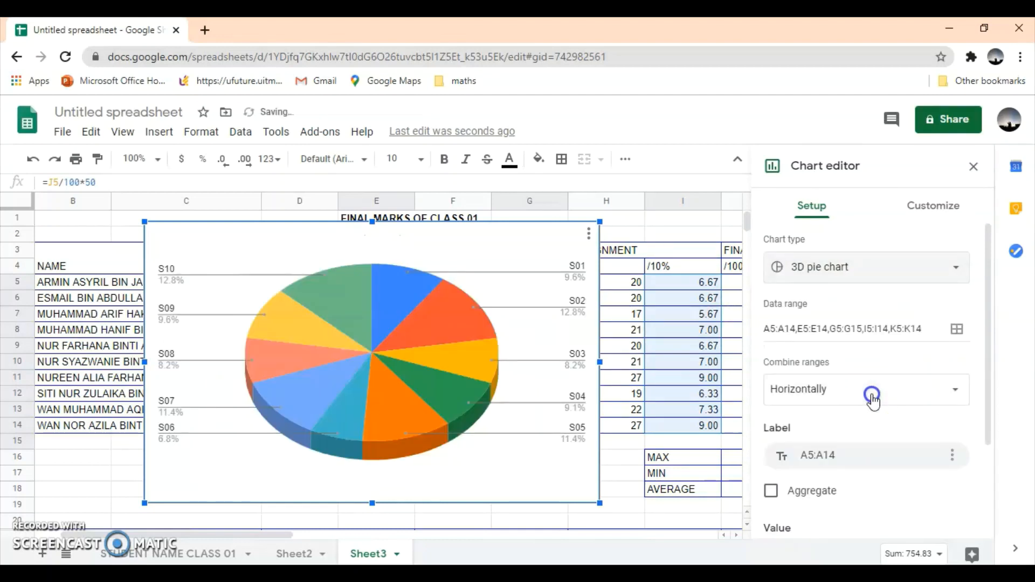
left_click(887, 282)
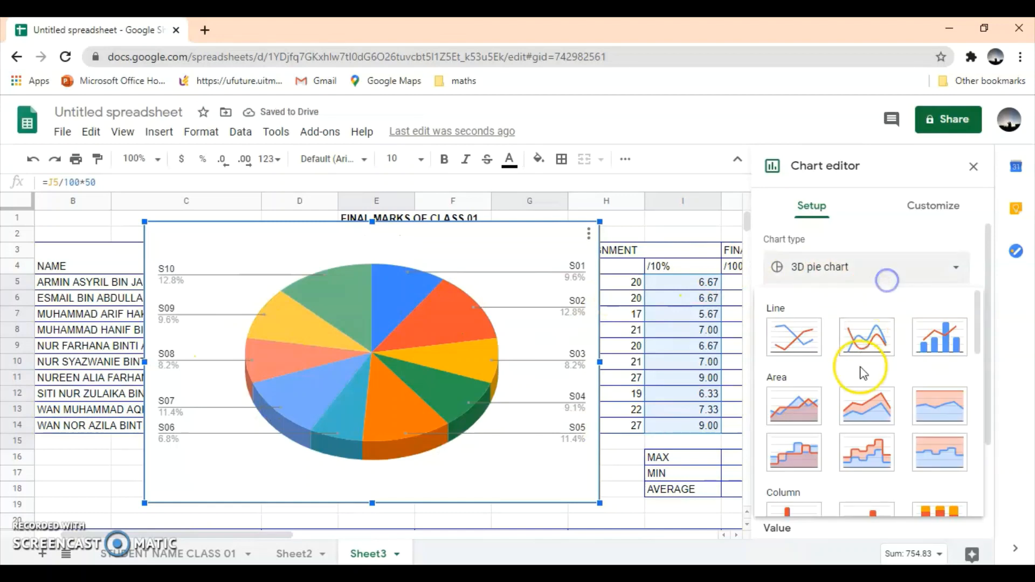
scroll(863, 372, "down", 3)
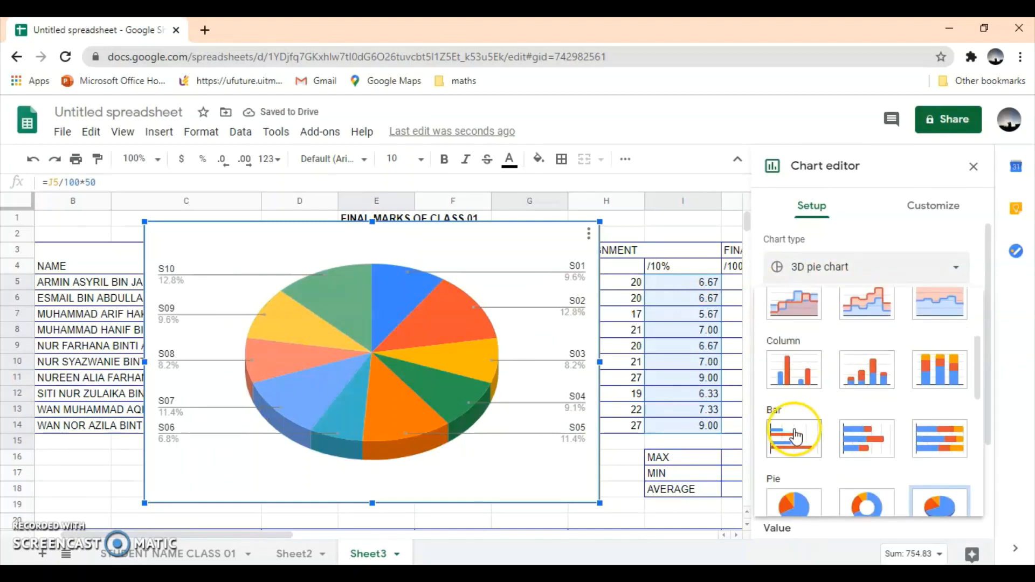
left_click(801, 387)
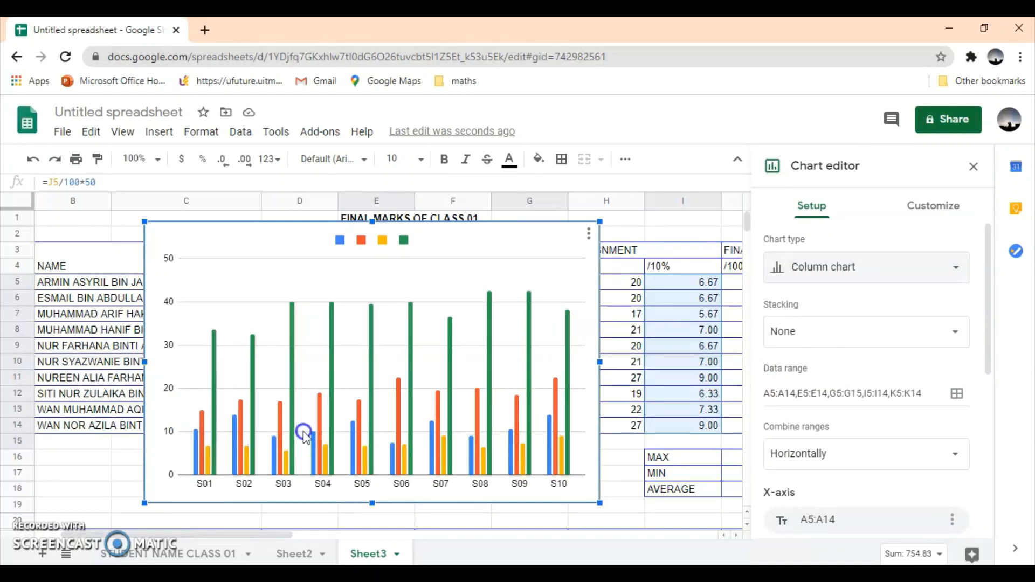
Step: Give the column chart the title "THE PERCENTAGE OF EACH TASKS"
scroll(859, 340, "down", 1)
scroll(859, 340, "down", 5)
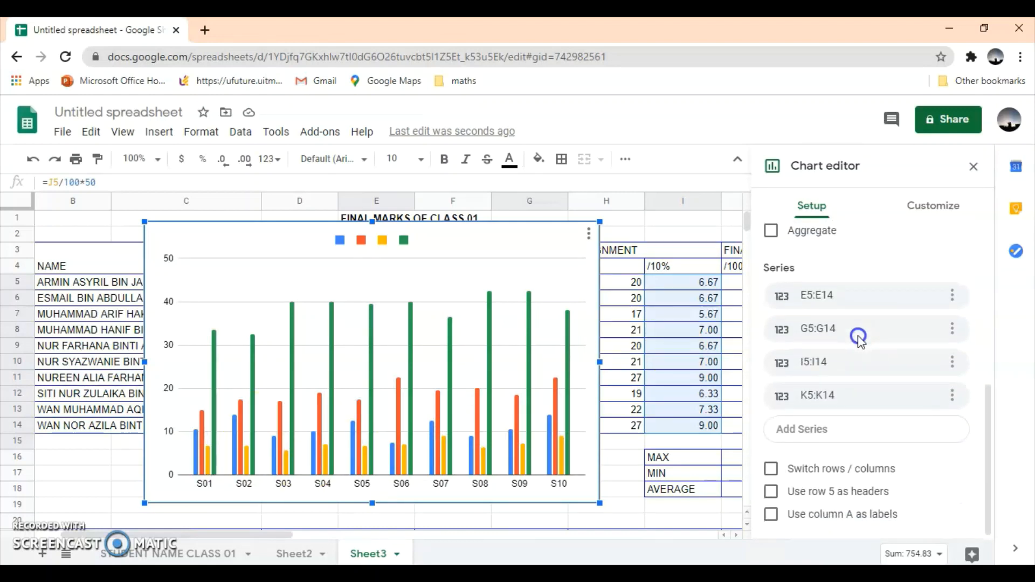
scroll(859, 338, "up", 6)
scroll(859, 339, "down", 6)
scroll(910, 273, "up", 6)
left_click(931, 205)
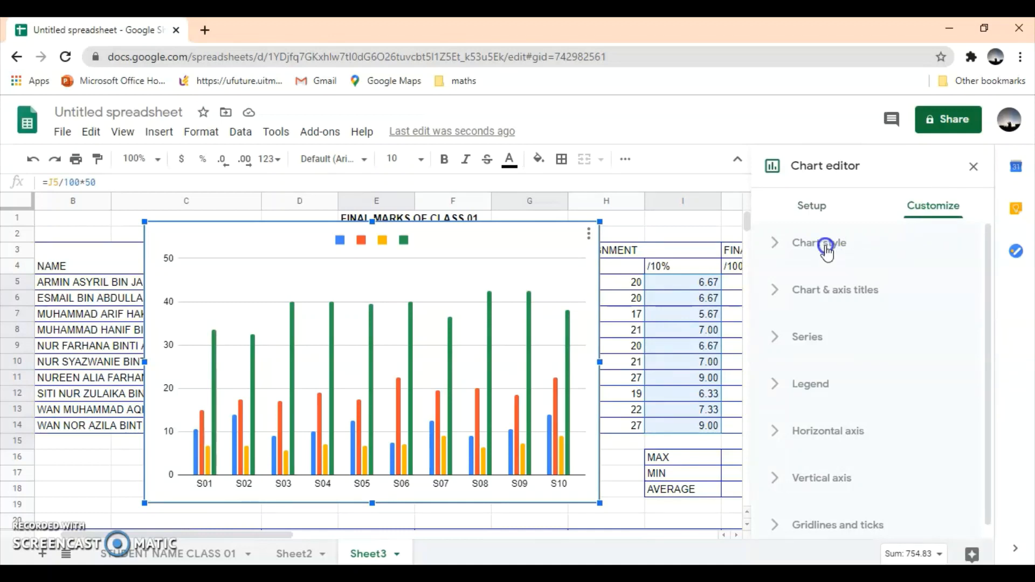
left_click(839, 294)
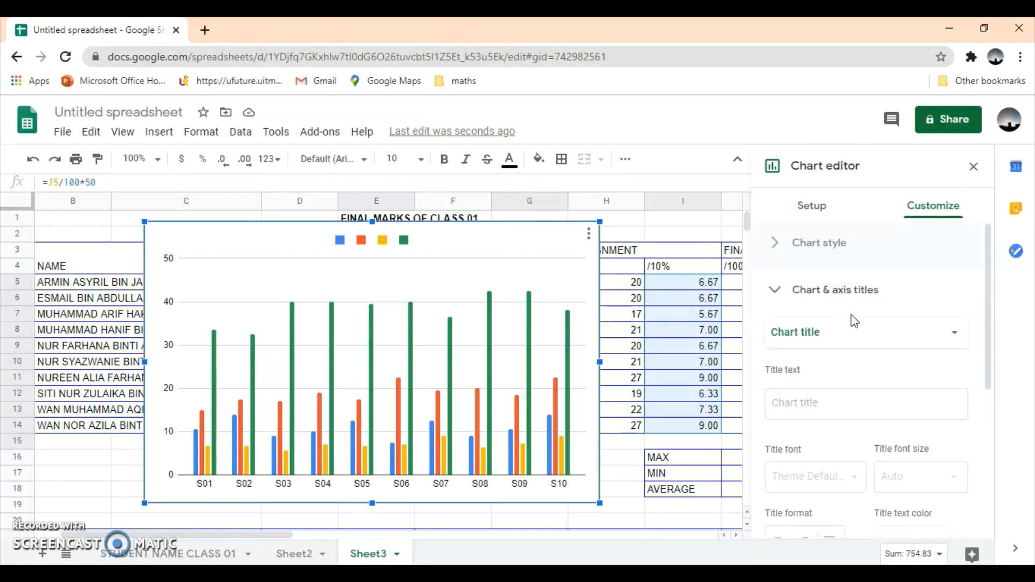
scroll(854, 321, "down", 3)
scroll(853, 319, "down", 2)
scroll(853, 318, "up", 5)
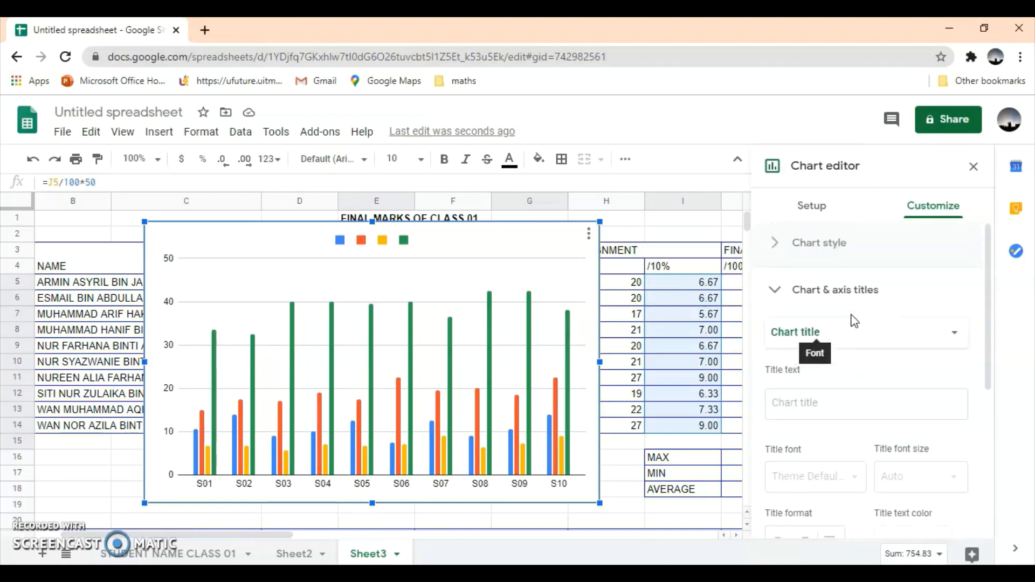
left_click(832, 406)
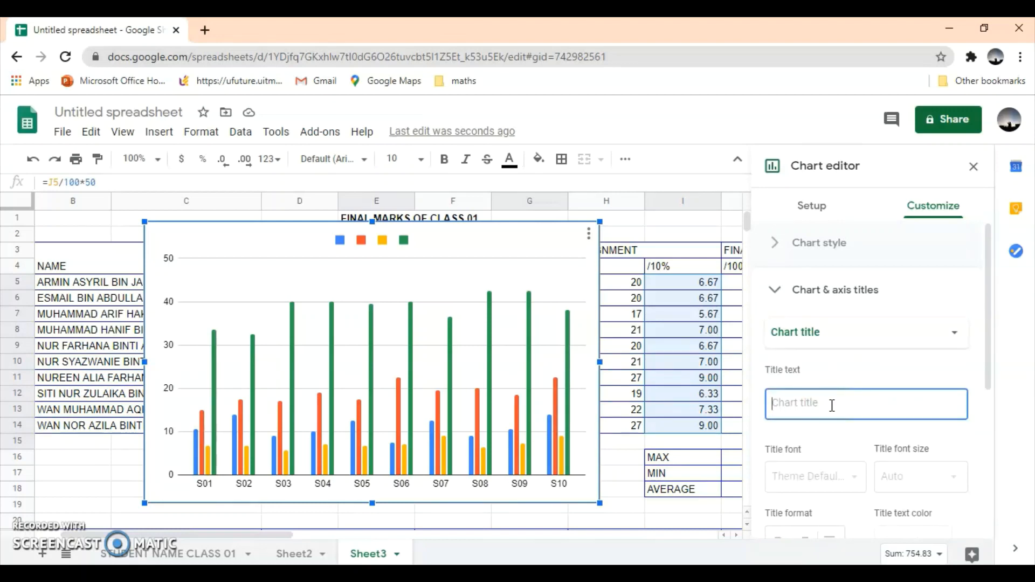
type("THE PERCENTAGE OF EACH TASKS")
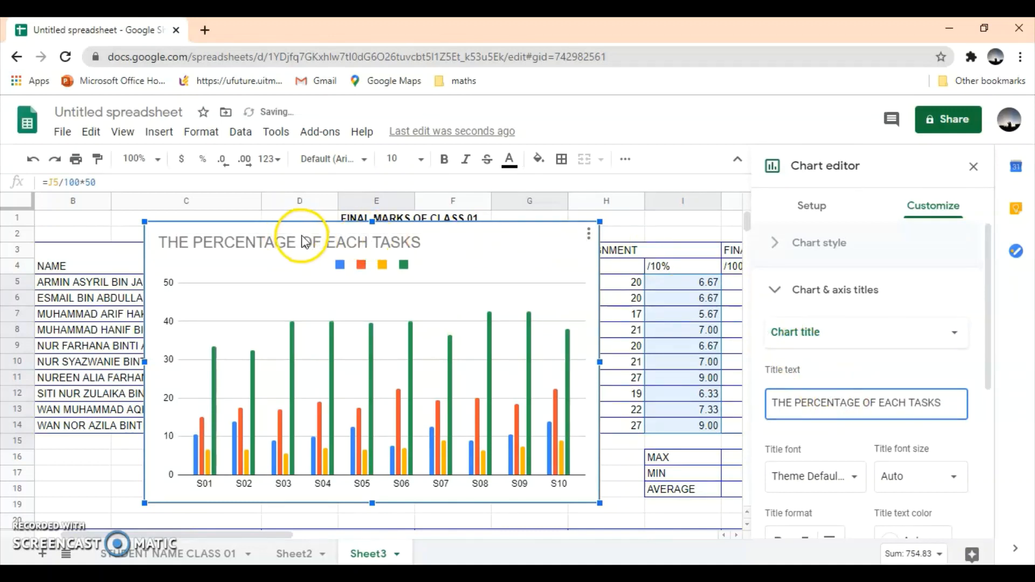
Step: Set the chart title's font size to 12
scroll(758, 298, "down", 1)
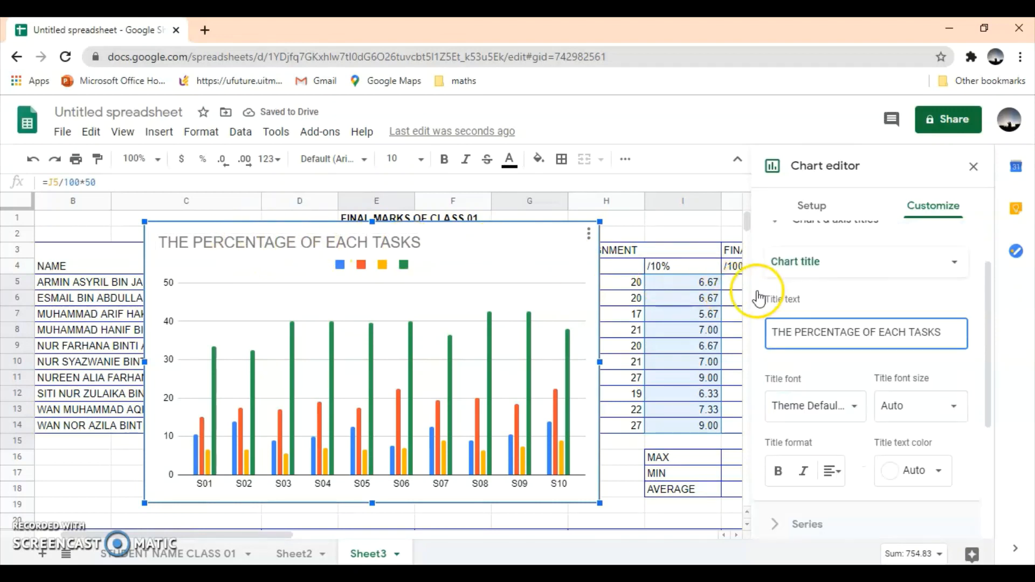
left_click(953, 406)
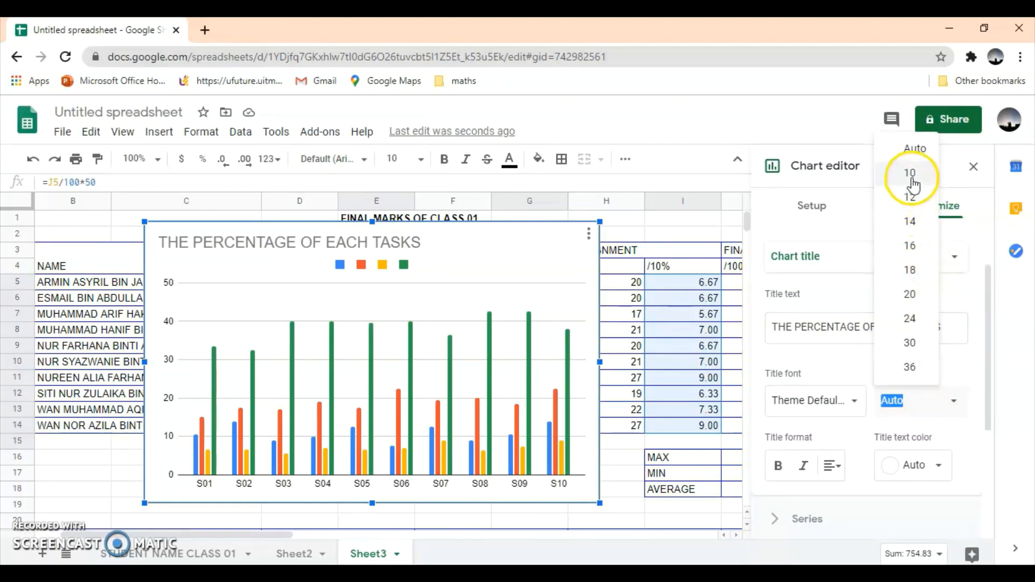
left_click(910, 201)
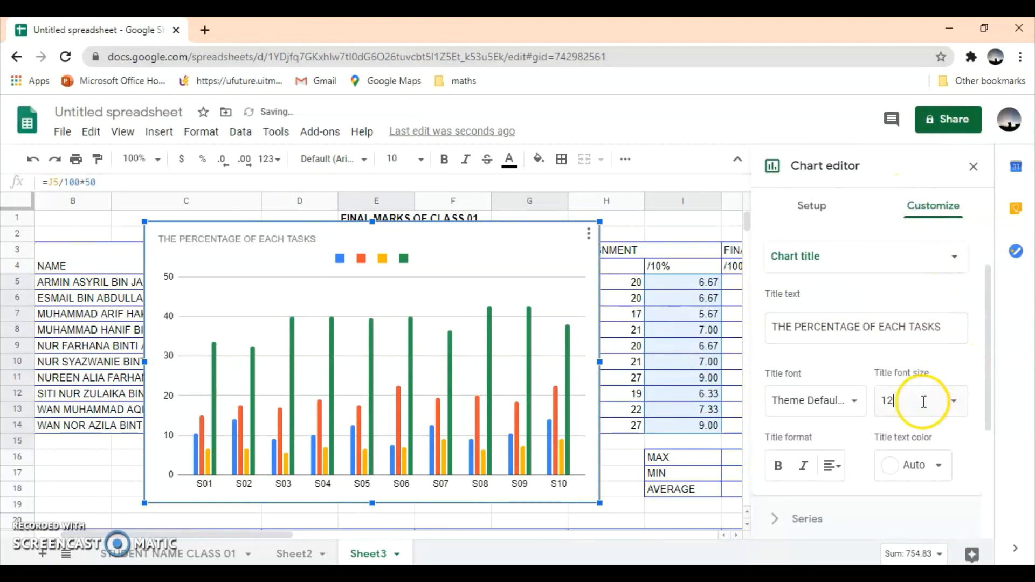
Step: Set the chart title's font size to 18 and its font to Comic Sans MS
left_click(952, 405)
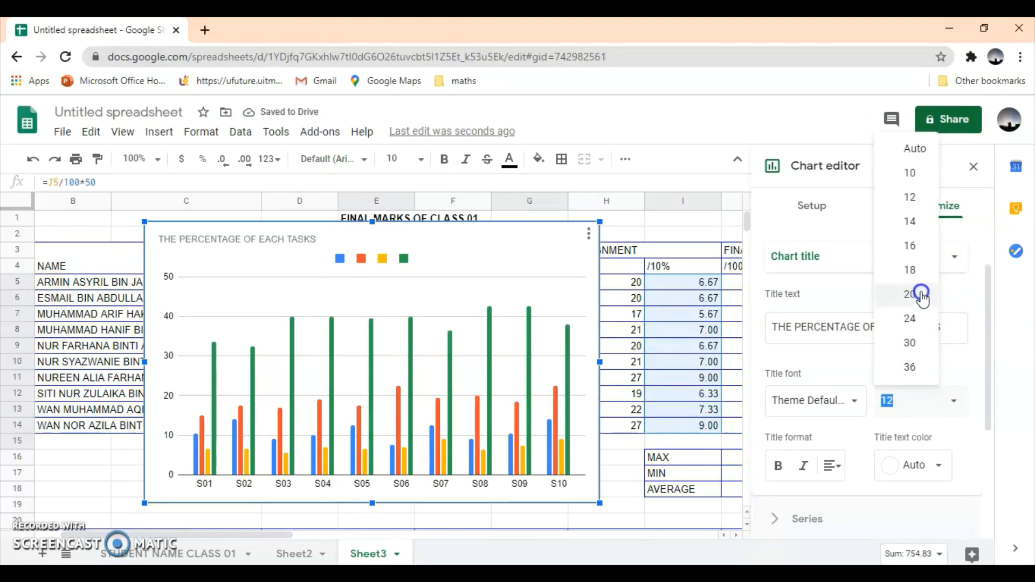
left_click(917, 270)
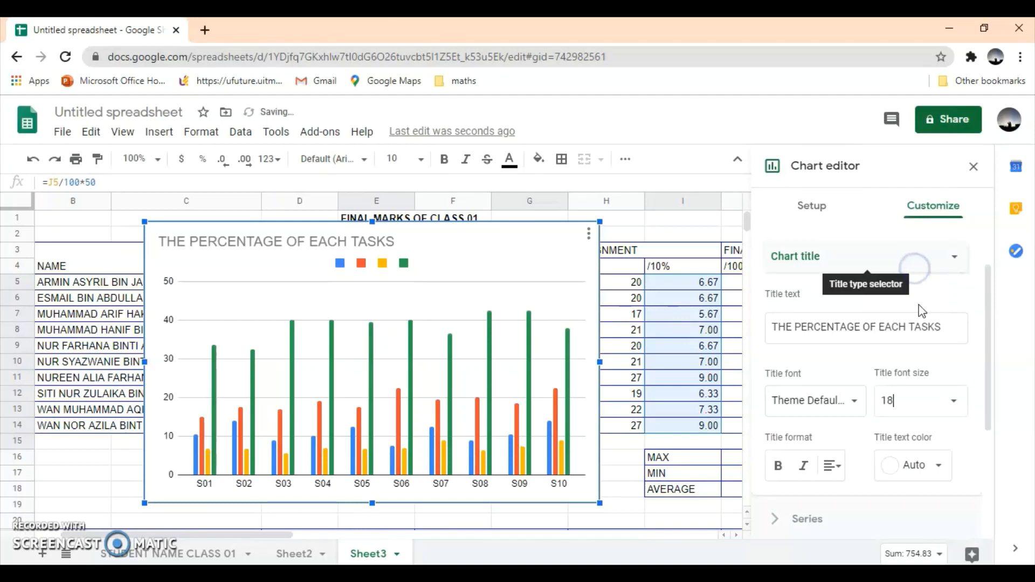
left_click(859, 411)
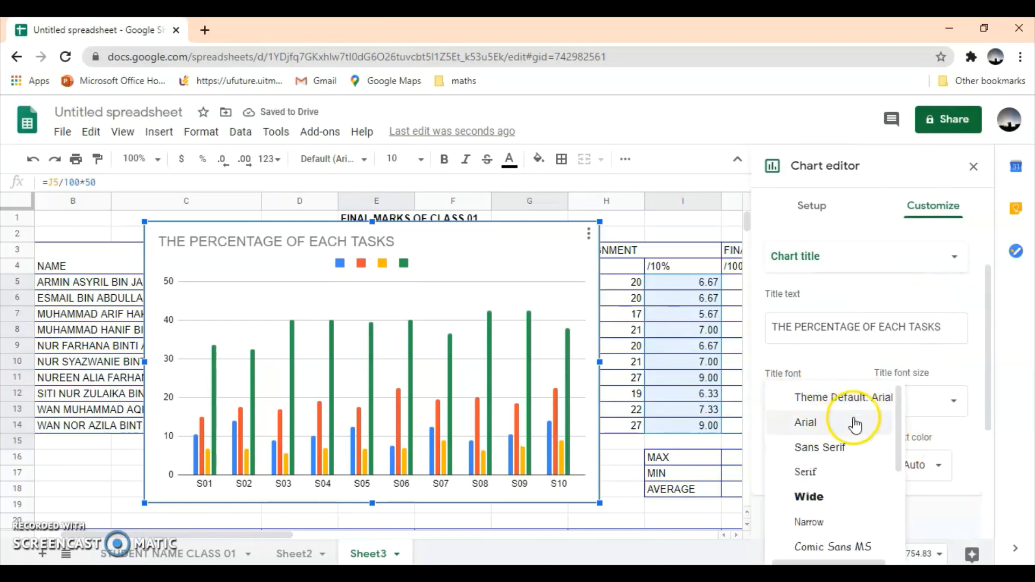
scroll(855, 423, "down", 3)
scroll(854, 448, "up", 3)
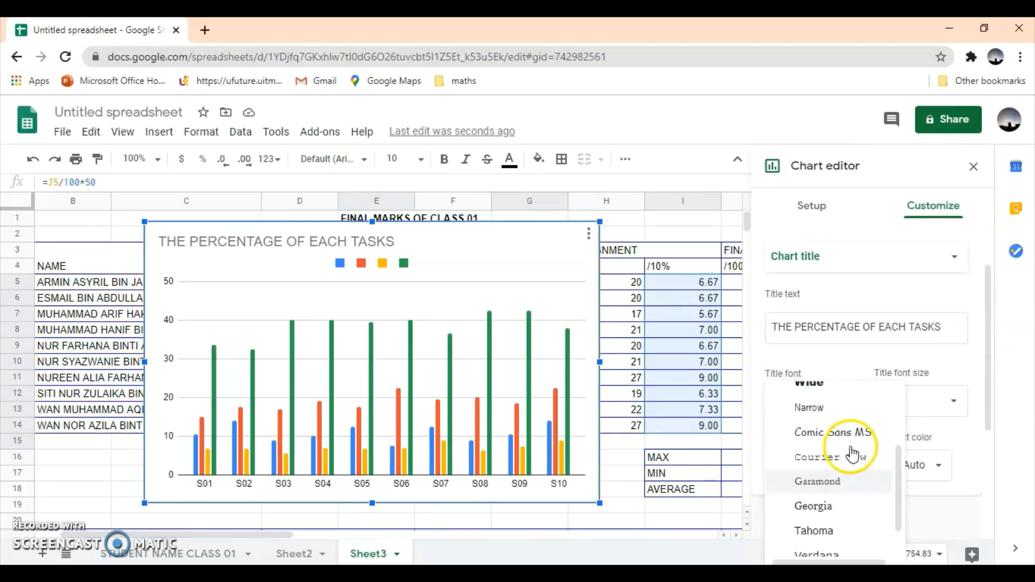
left_click(852, 548)
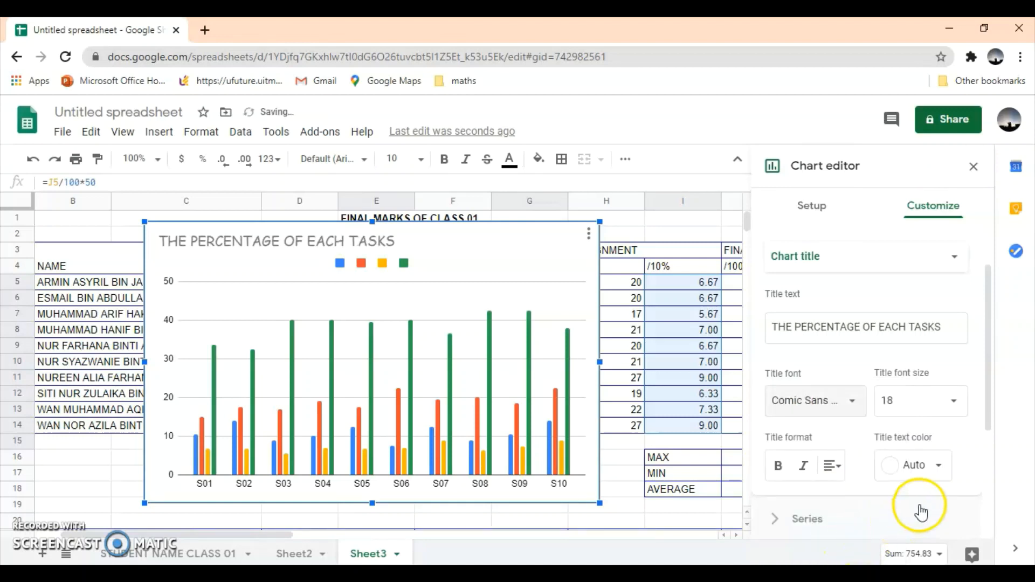
Step: Color the chart title dusty pink, make it bold, and close the chart editor
left_click(918, 467)
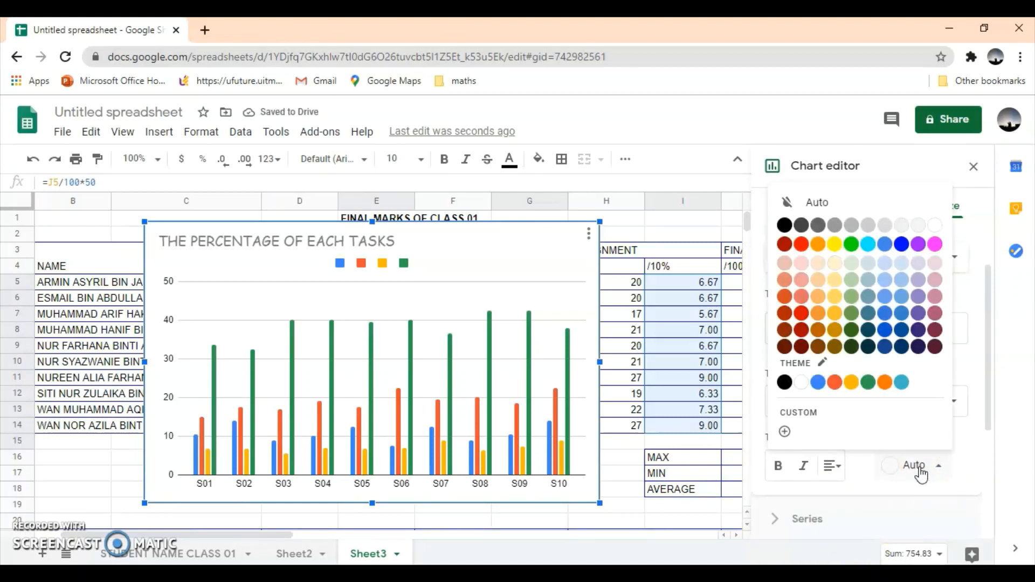
left_click(933, 297)
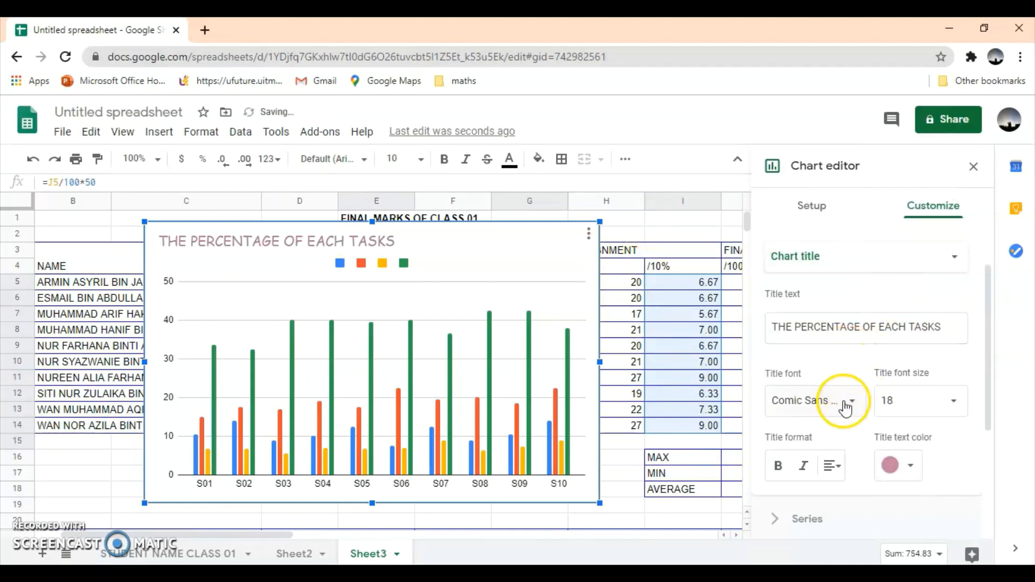
scroll(839, 411, "down", 1)
scroll(831, 410, "down", 1)
left_click(779, 391)
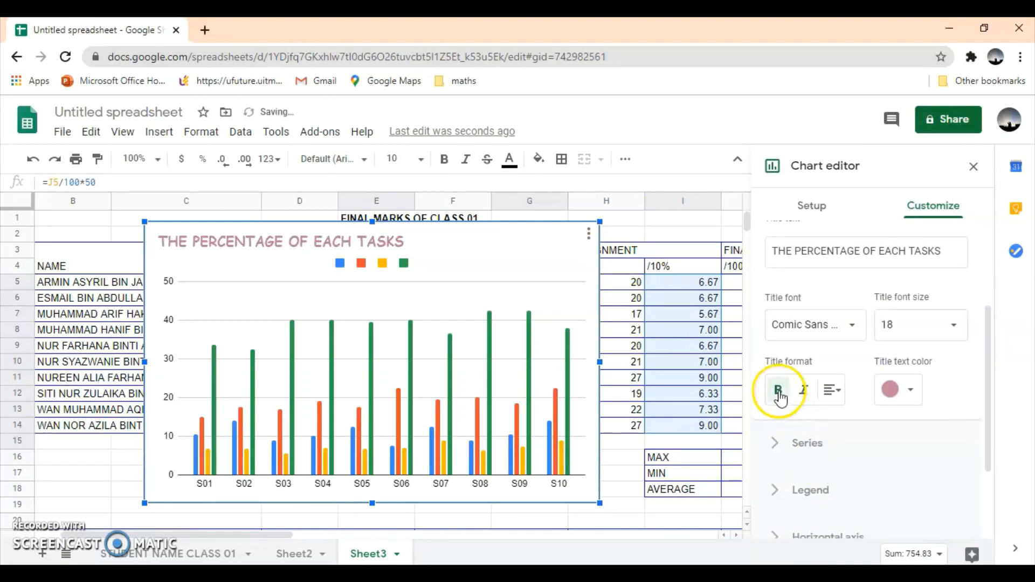
scroll(780, 398, "down", 2)
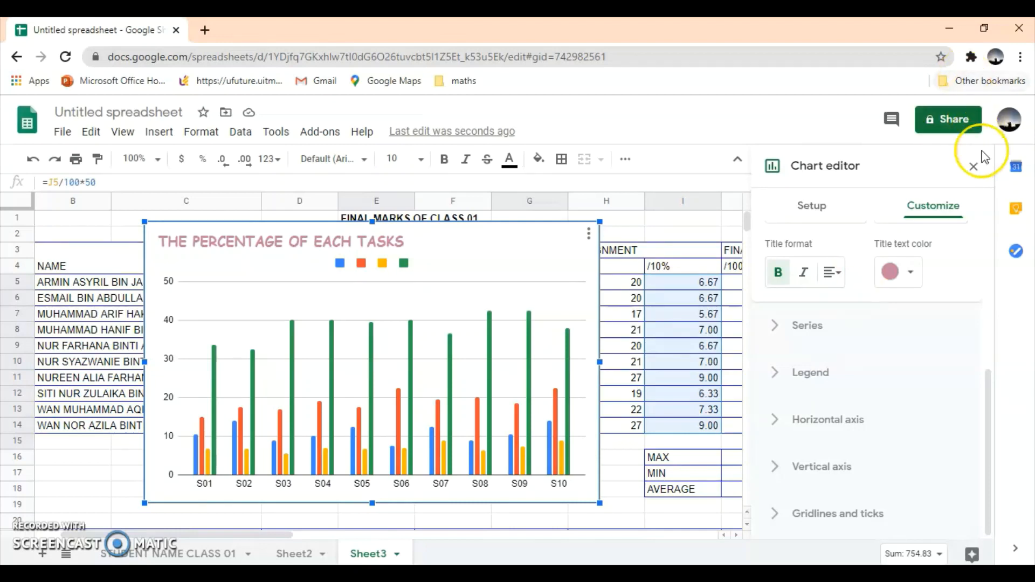
left_click(973, 167)
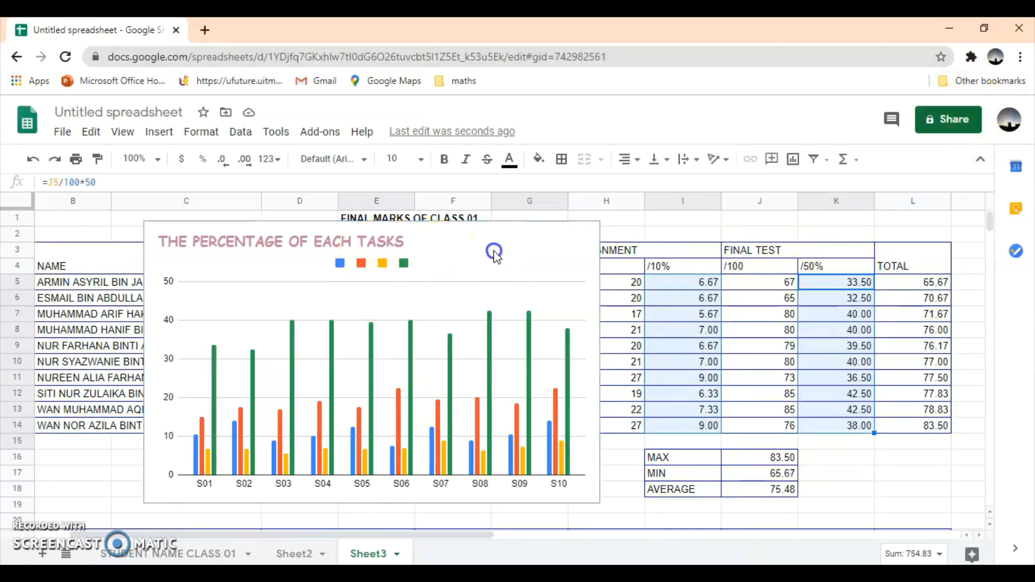
Step: Move the chart below the second marks table so that its upper edge sits at about row 34
left_click(447, 259)
left_click_drag(434, 263, 434, 540)
scroll(463, 474, "down", 5)
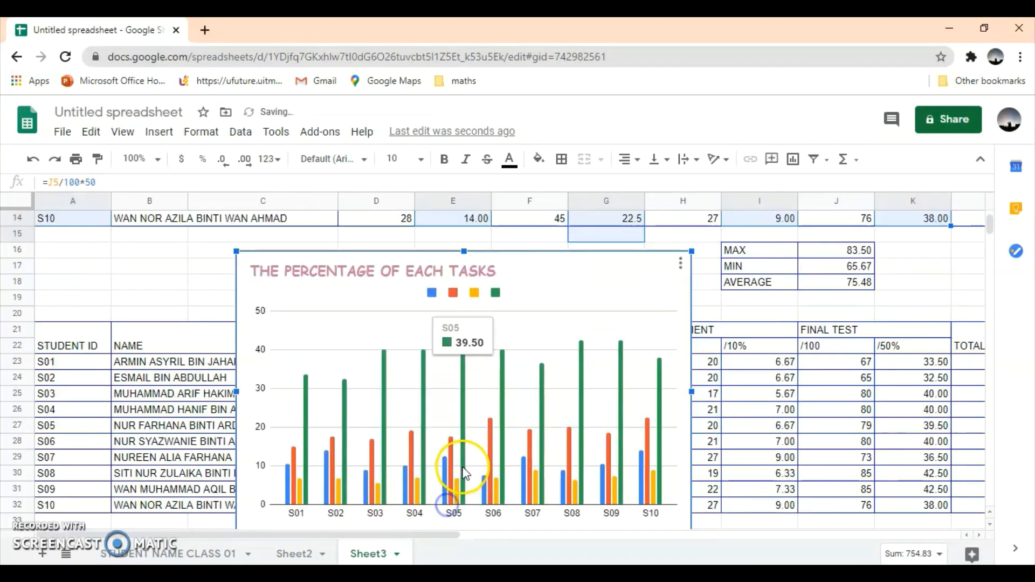
left_click_drag(555, 277, 468, 557)
scroll(508, 397, "down", 5)
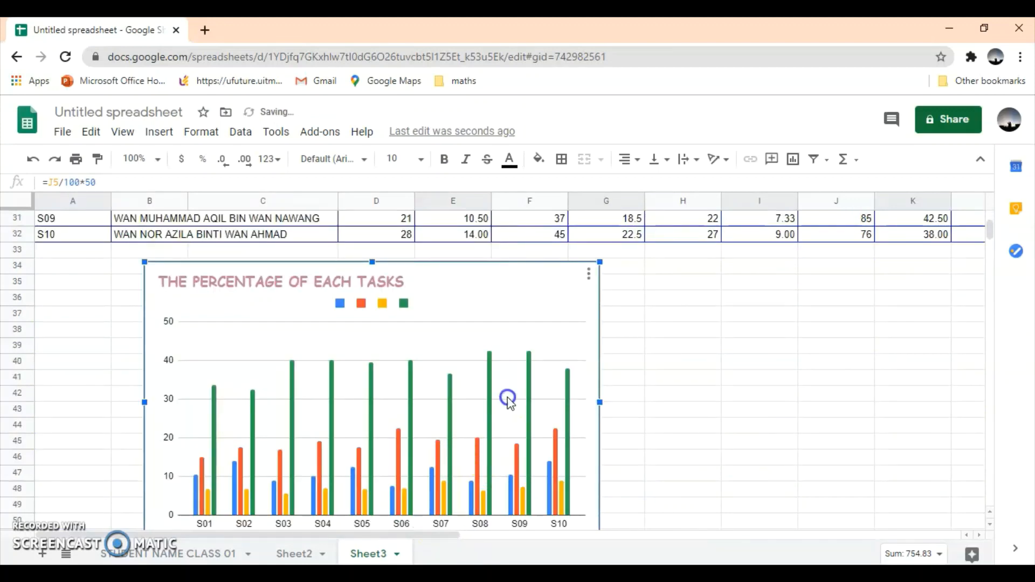
scroll(542, 372, "down", 2)
Step: Deselect the chart and review the marks table, its sorted copy and the chart on Sheet3
scroll(543, 372, "up", 9)
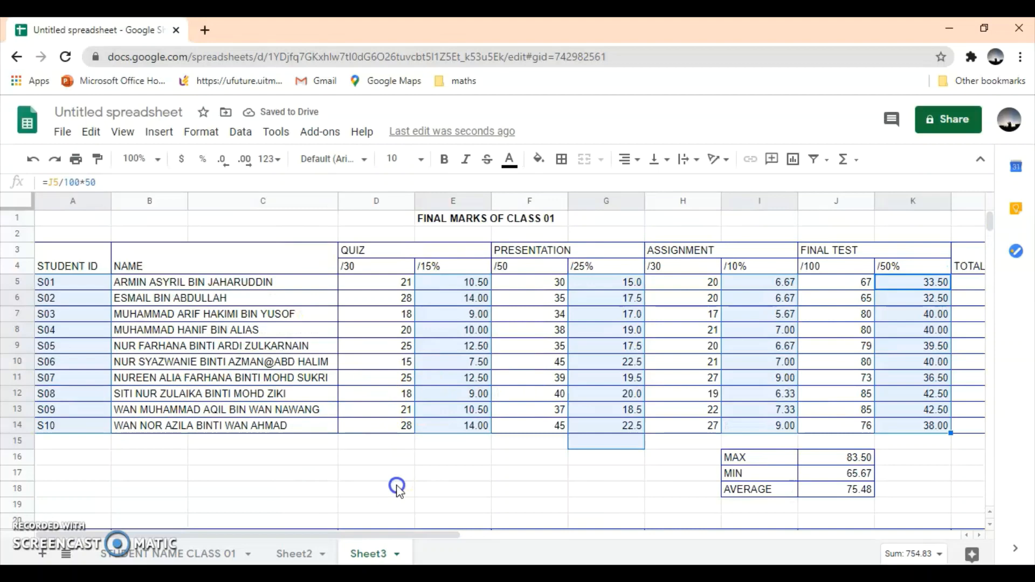
left_click(404, 458)
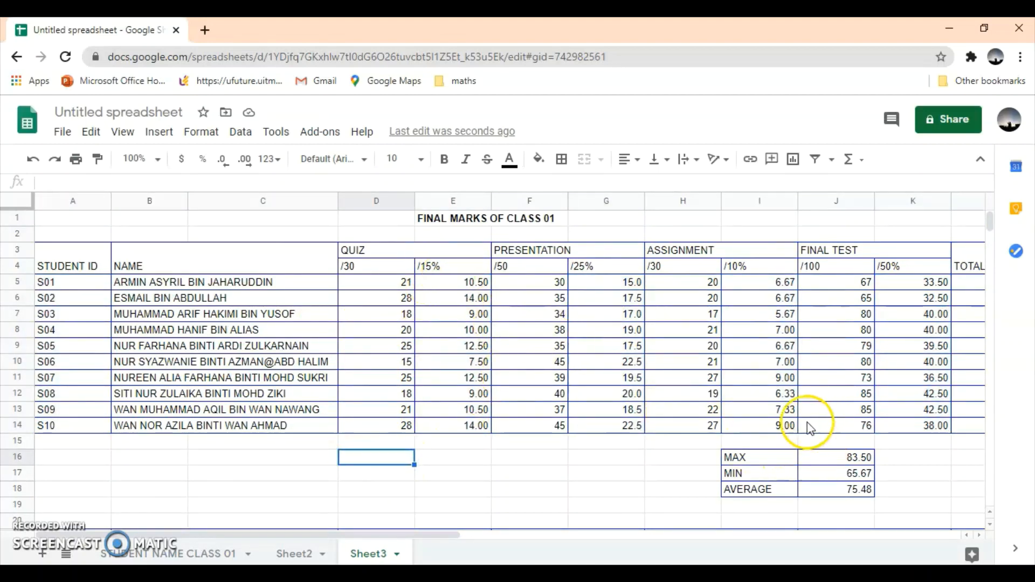
scroll(765, 445, "down", 1)
scroll(764, 446, "down", 3)
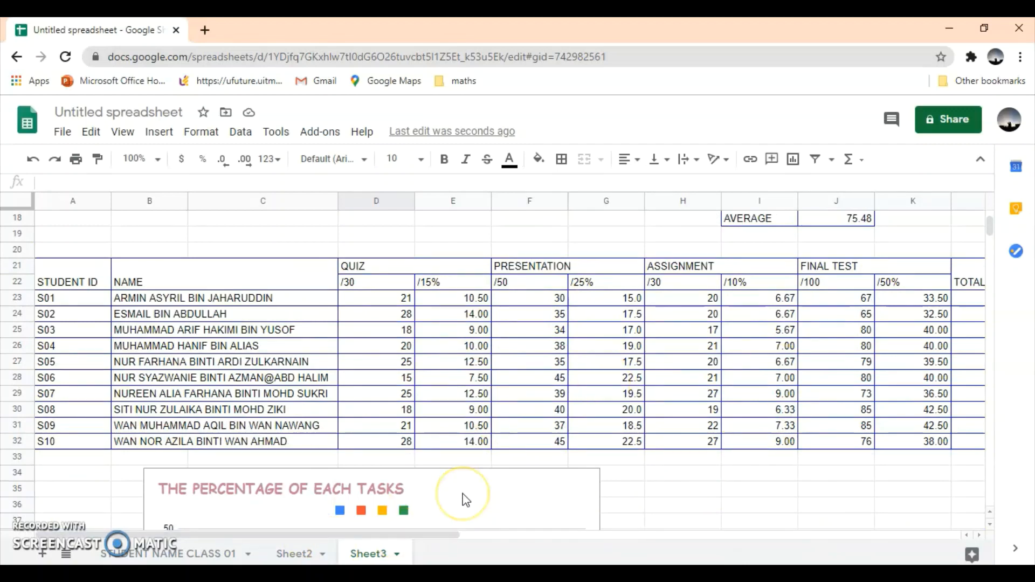
scroll(555, 480, "down", 4)
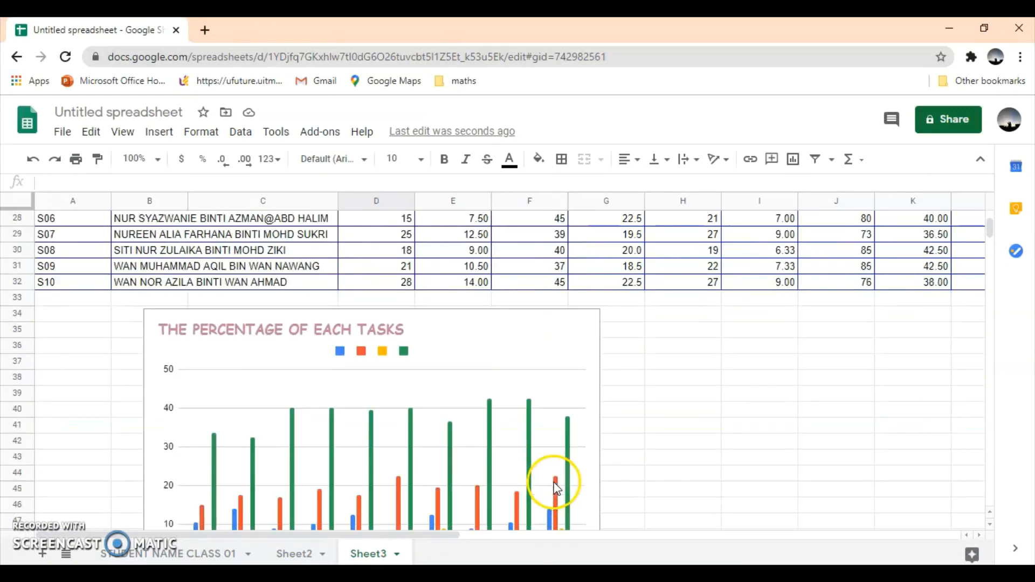
scroll(601, 396, "down", 1)
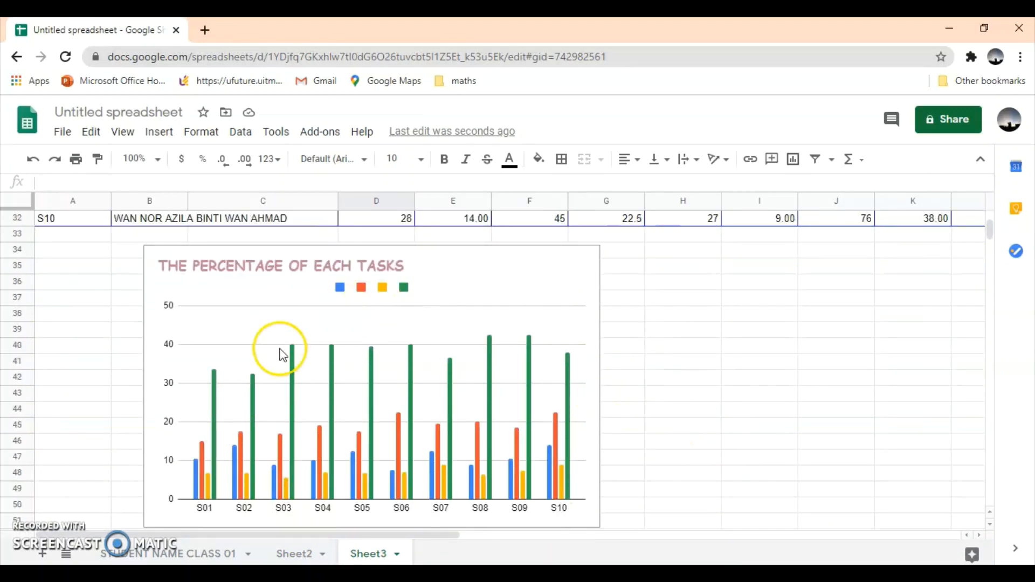